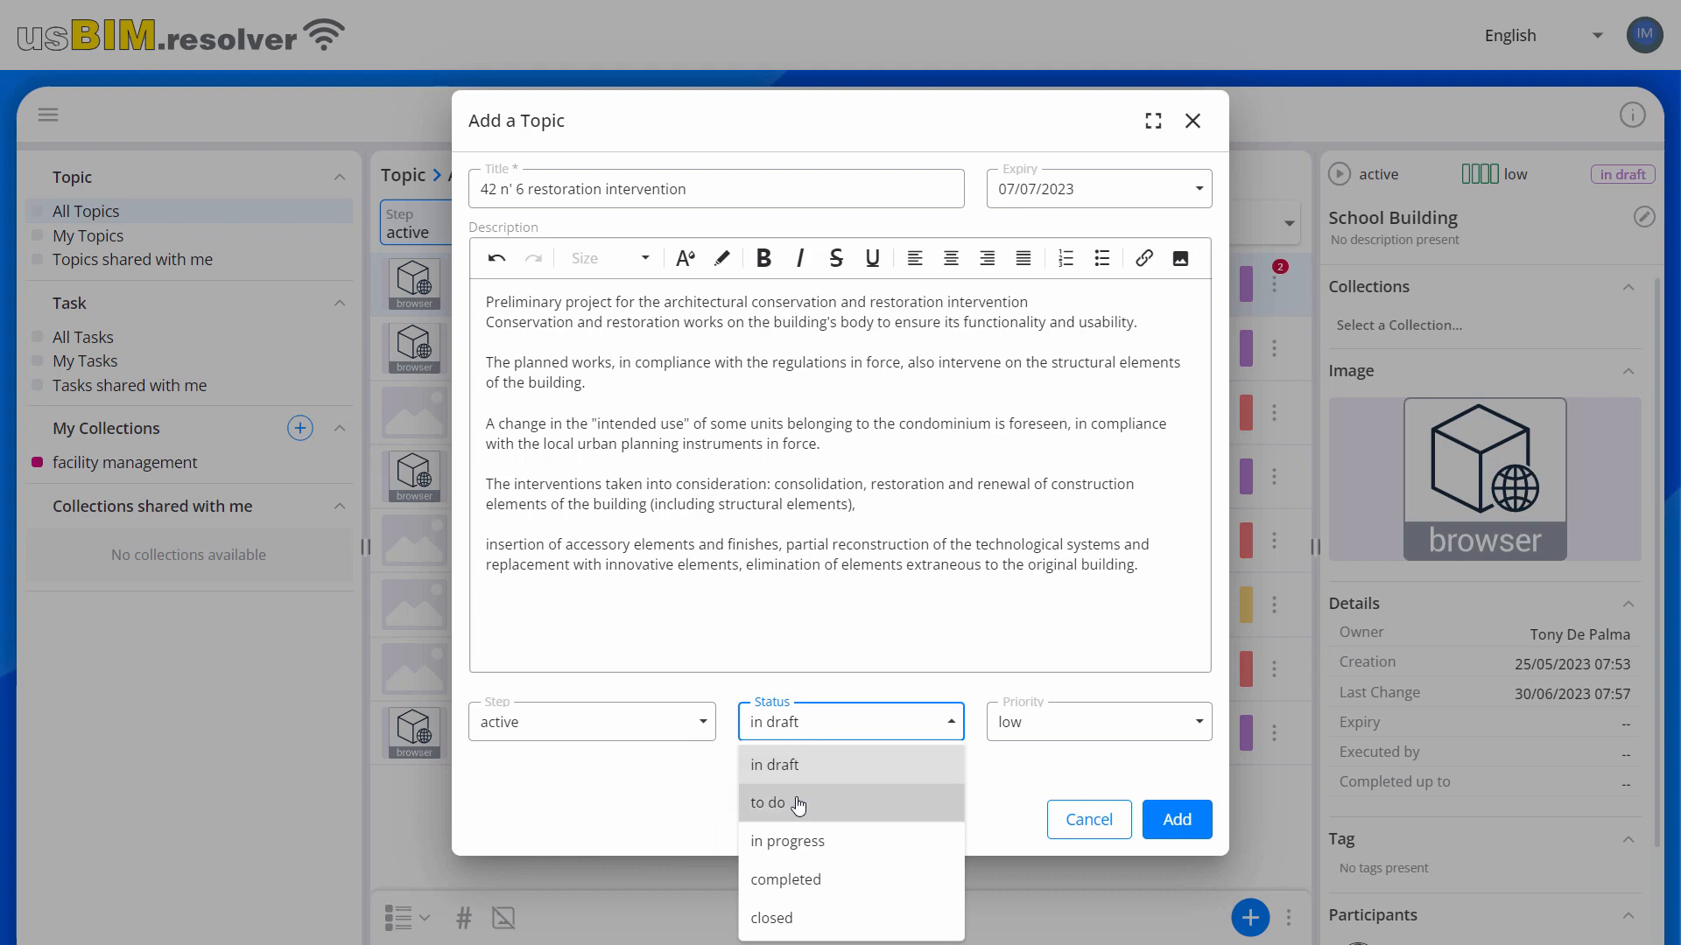
Set the new topic's status to to do and its priority to high, and add the topic.
click(809, 803)
click(1062, 734)
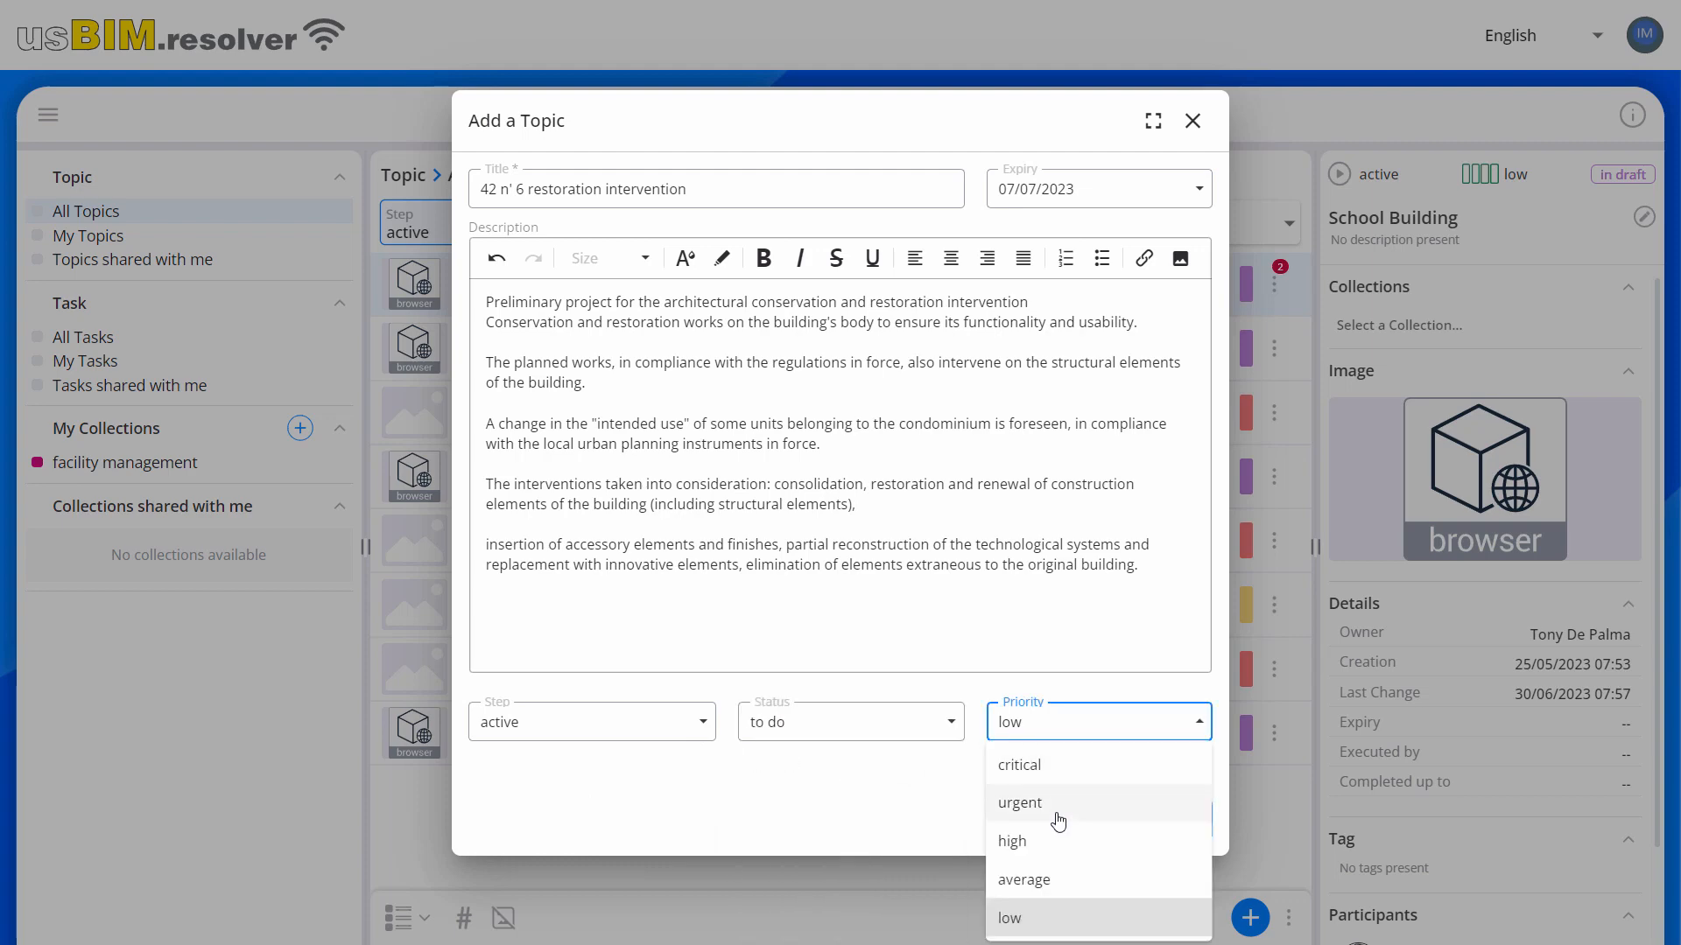
click(1059, 842)
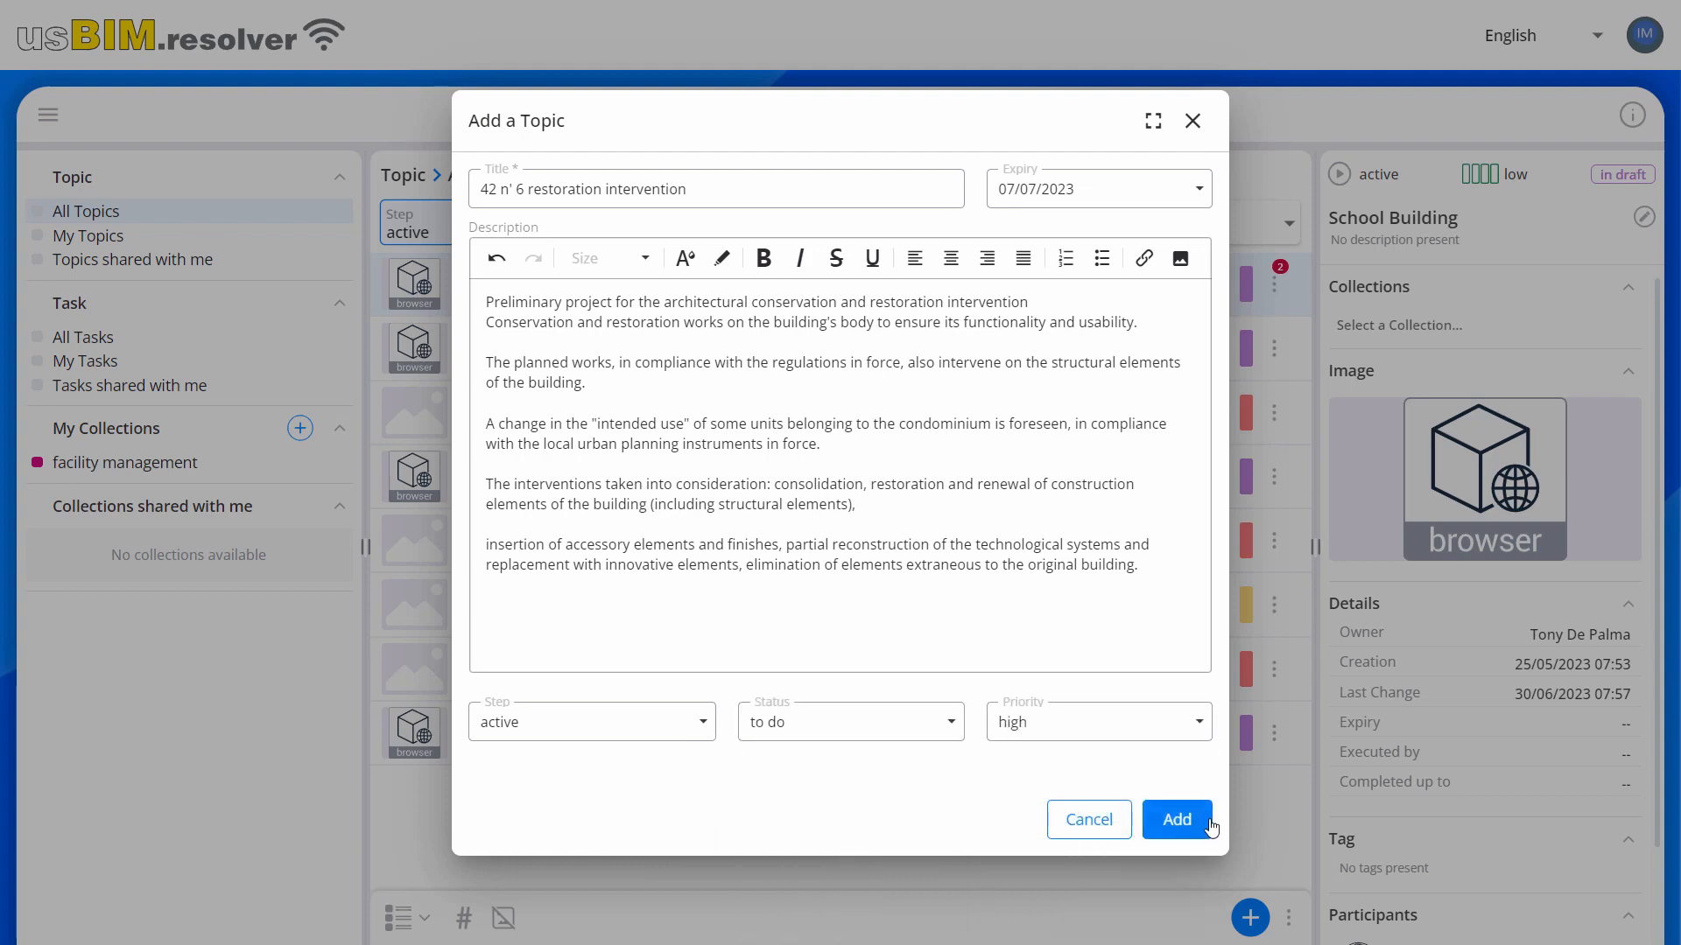
click(1175, 819)
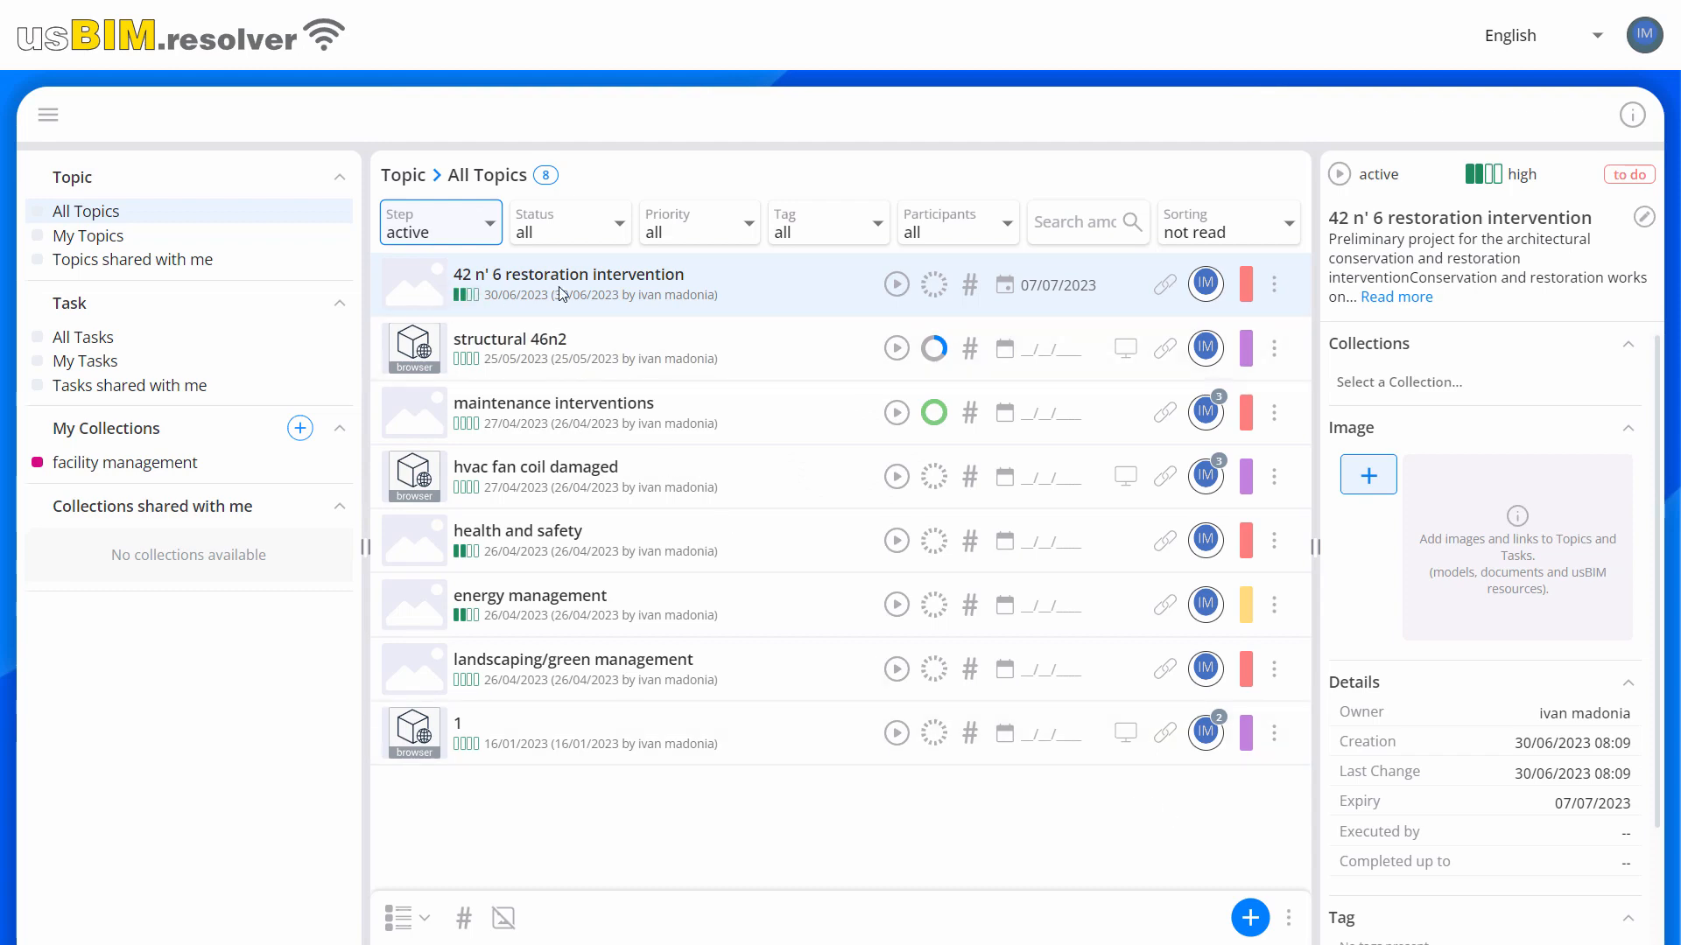
Add ACCAsoftware support as a participant of the 42 n' 6 restoration intervention topic and give it the Manager role.
click(1273, 284)
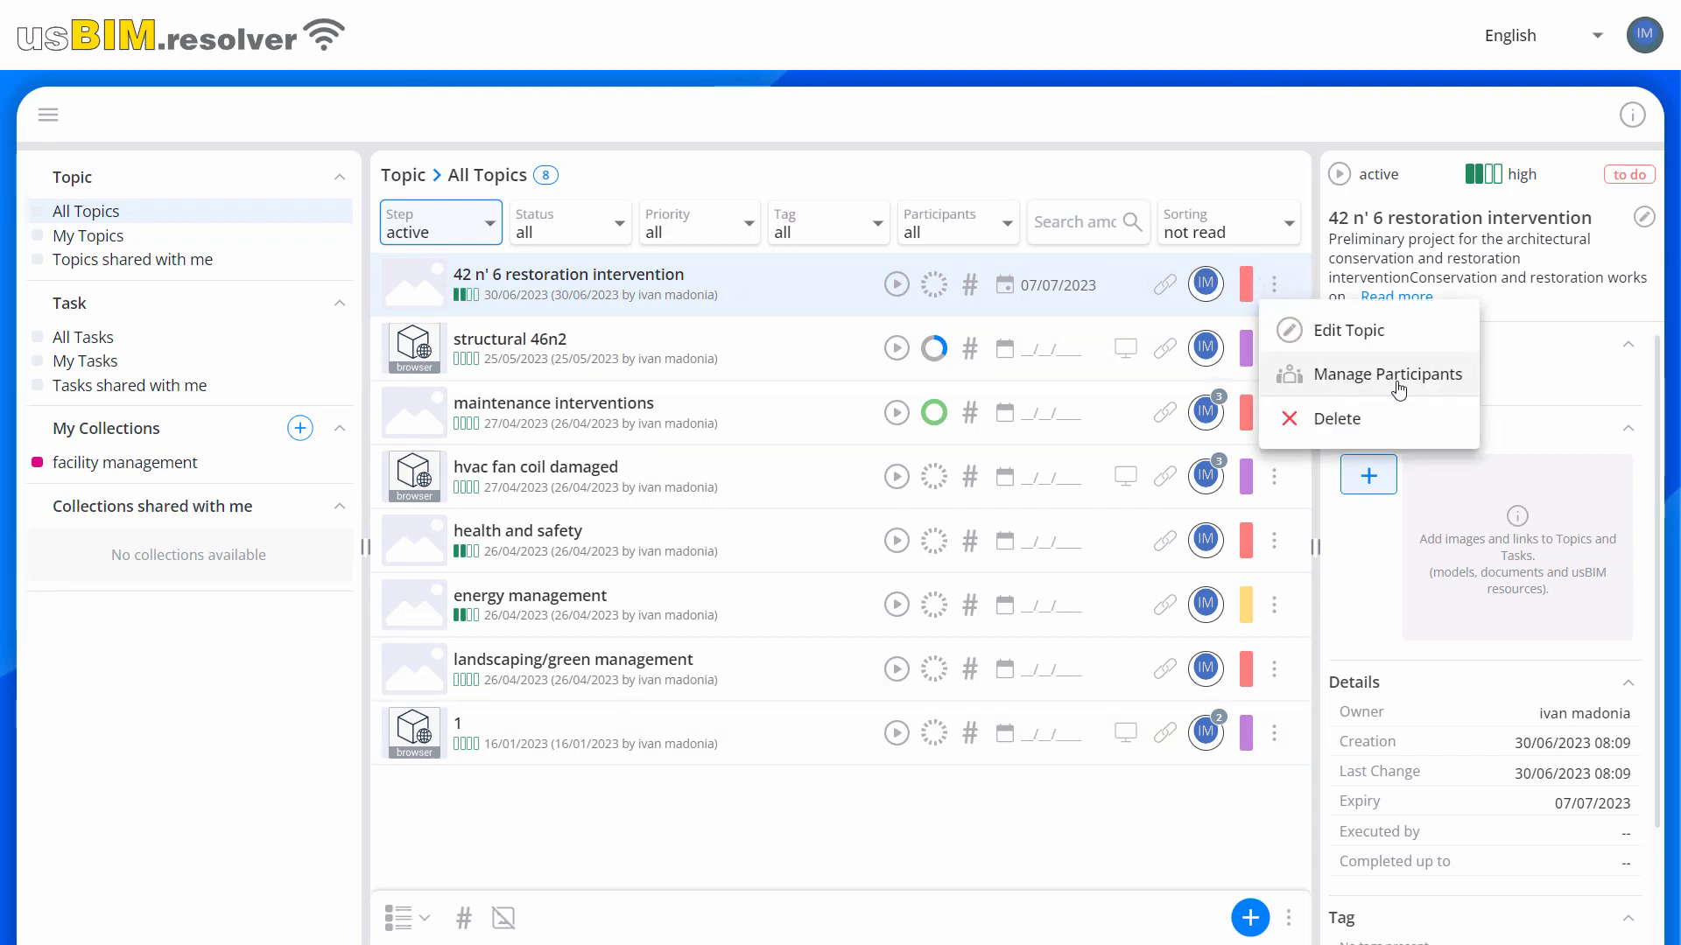
click(1335, 374)
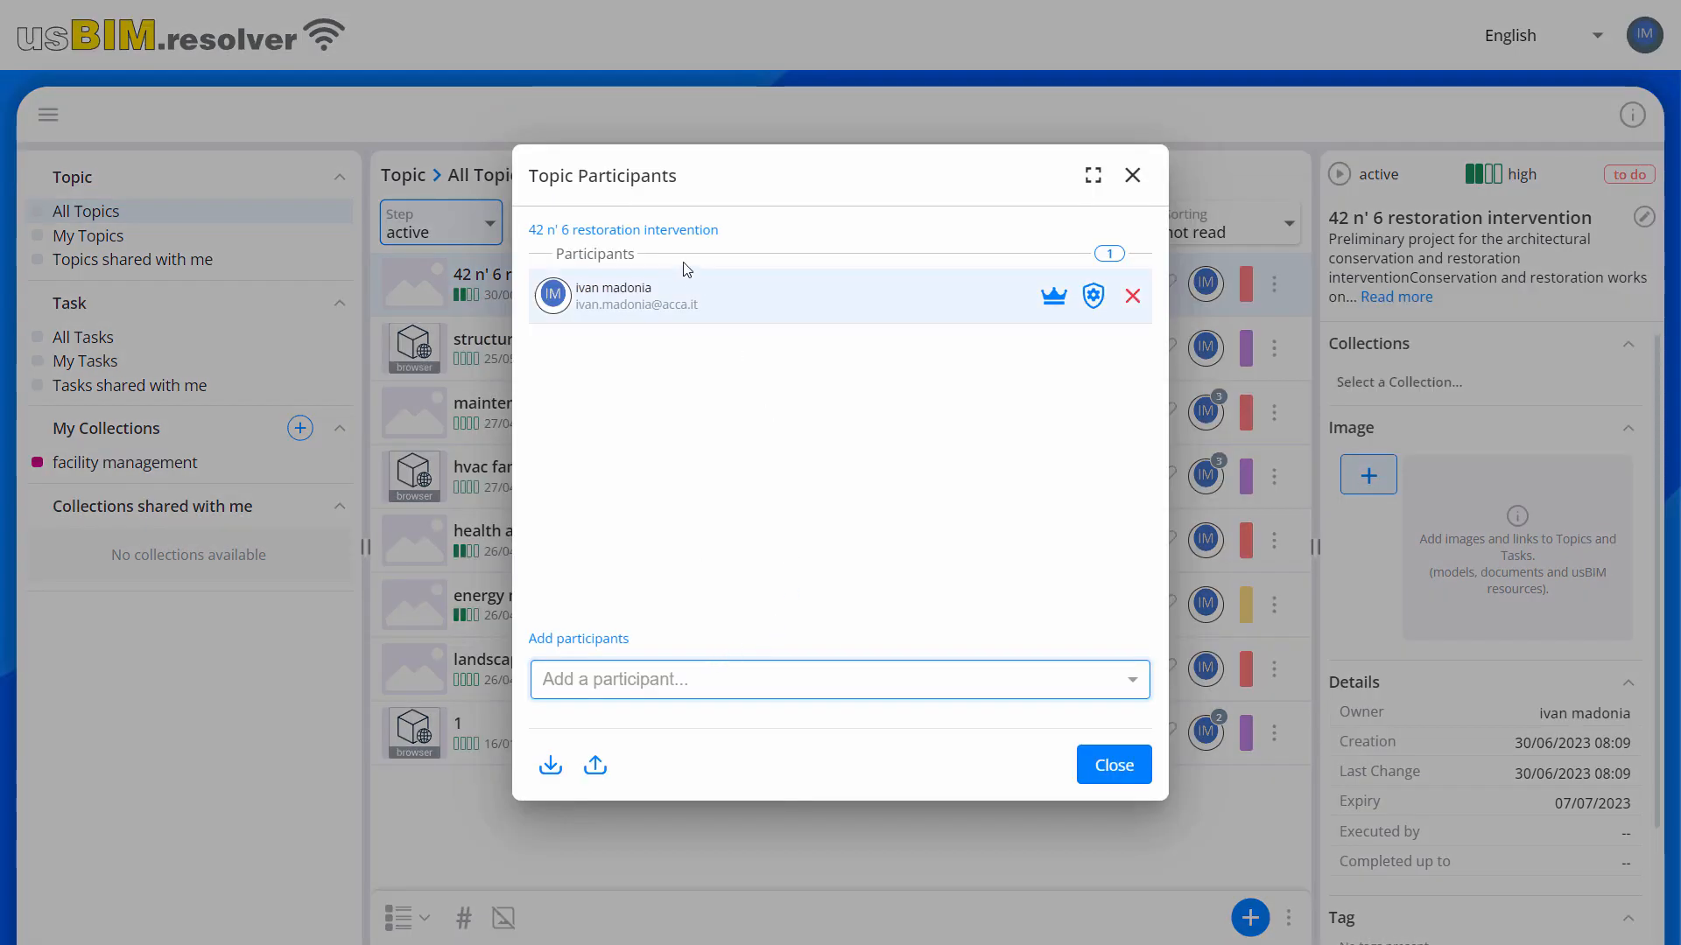
click(1129, 683)
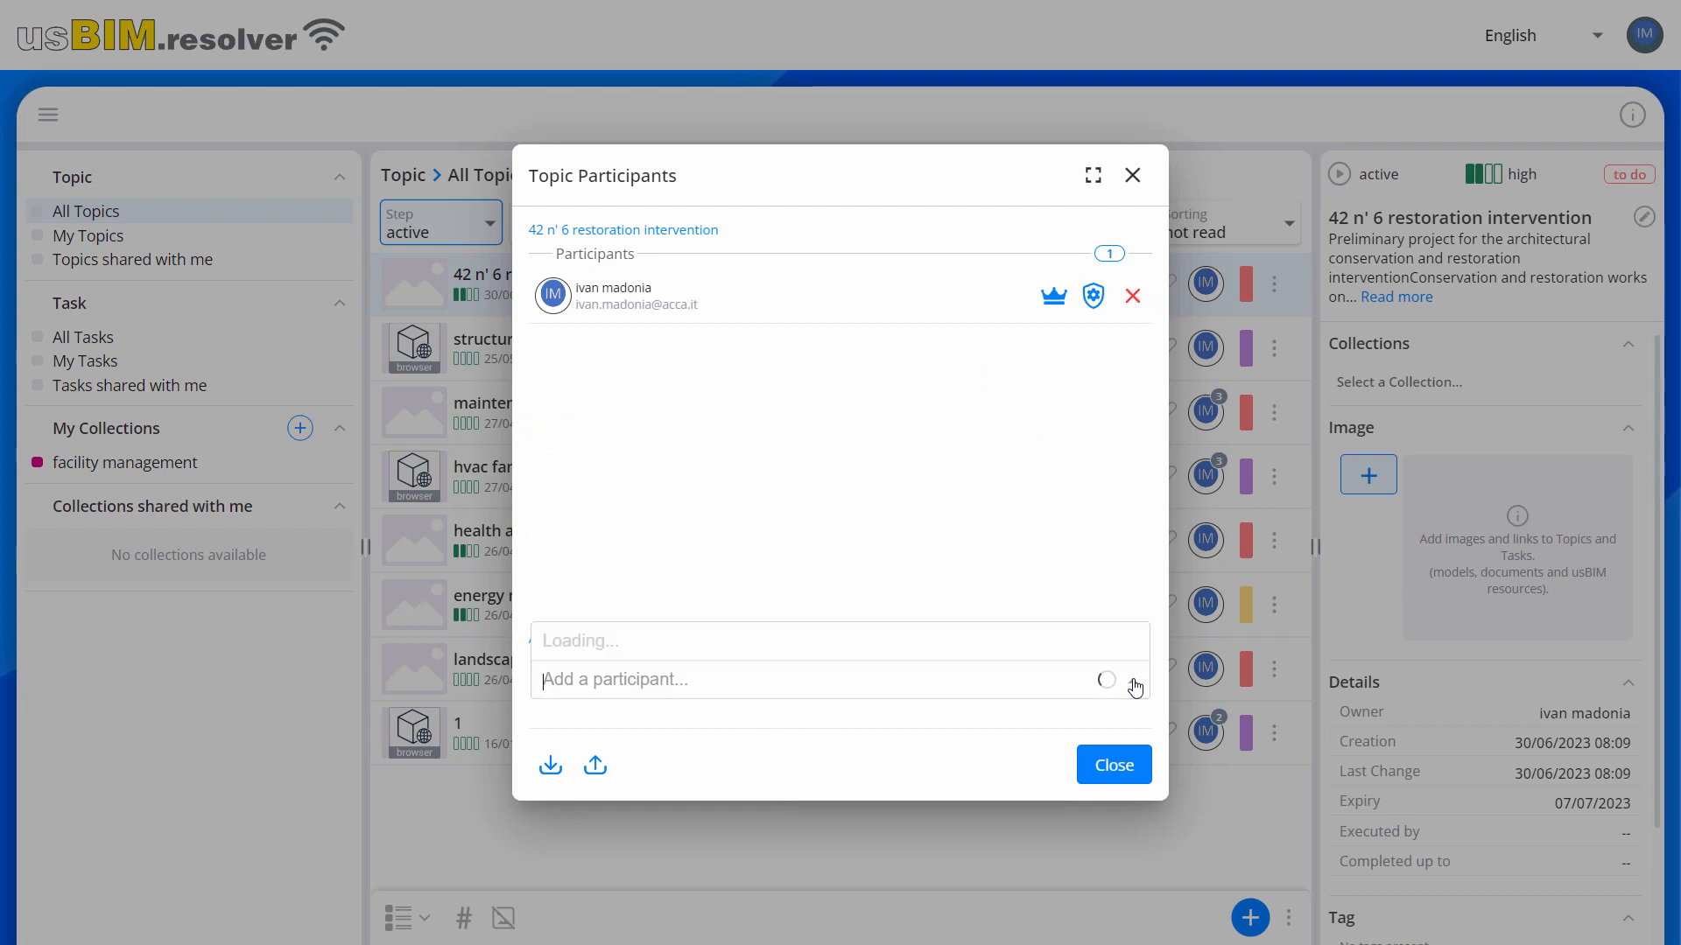
scroll(907, 572, down, 1)
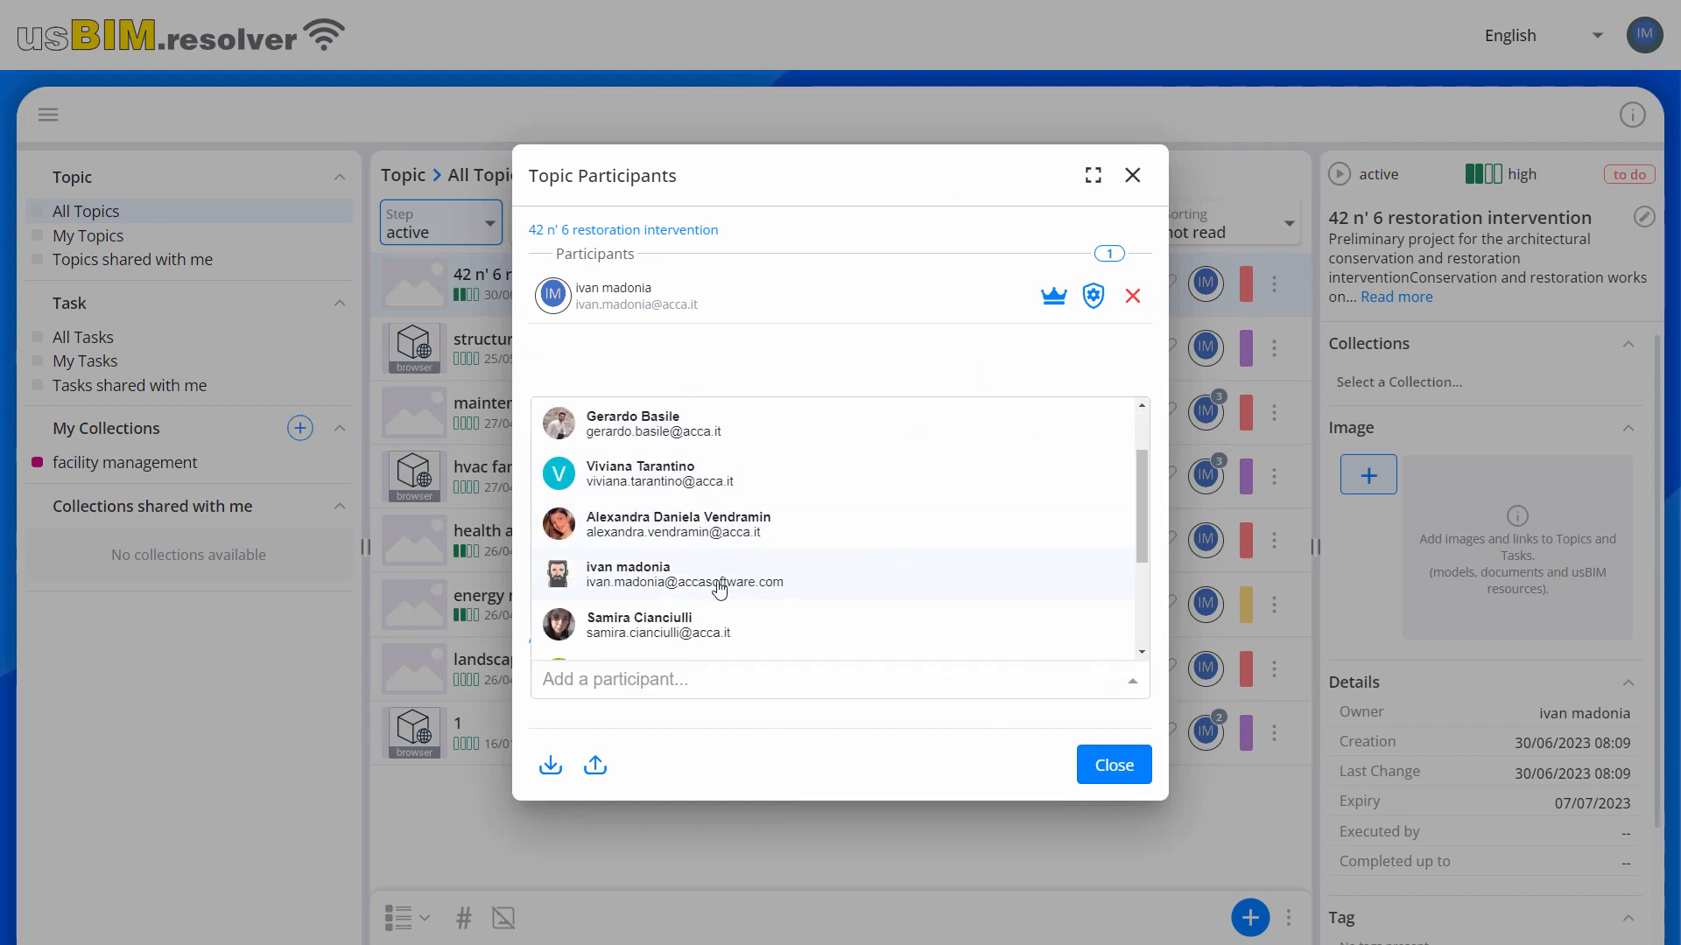
scroll(744, 540, down, 4)
click(744, 540)
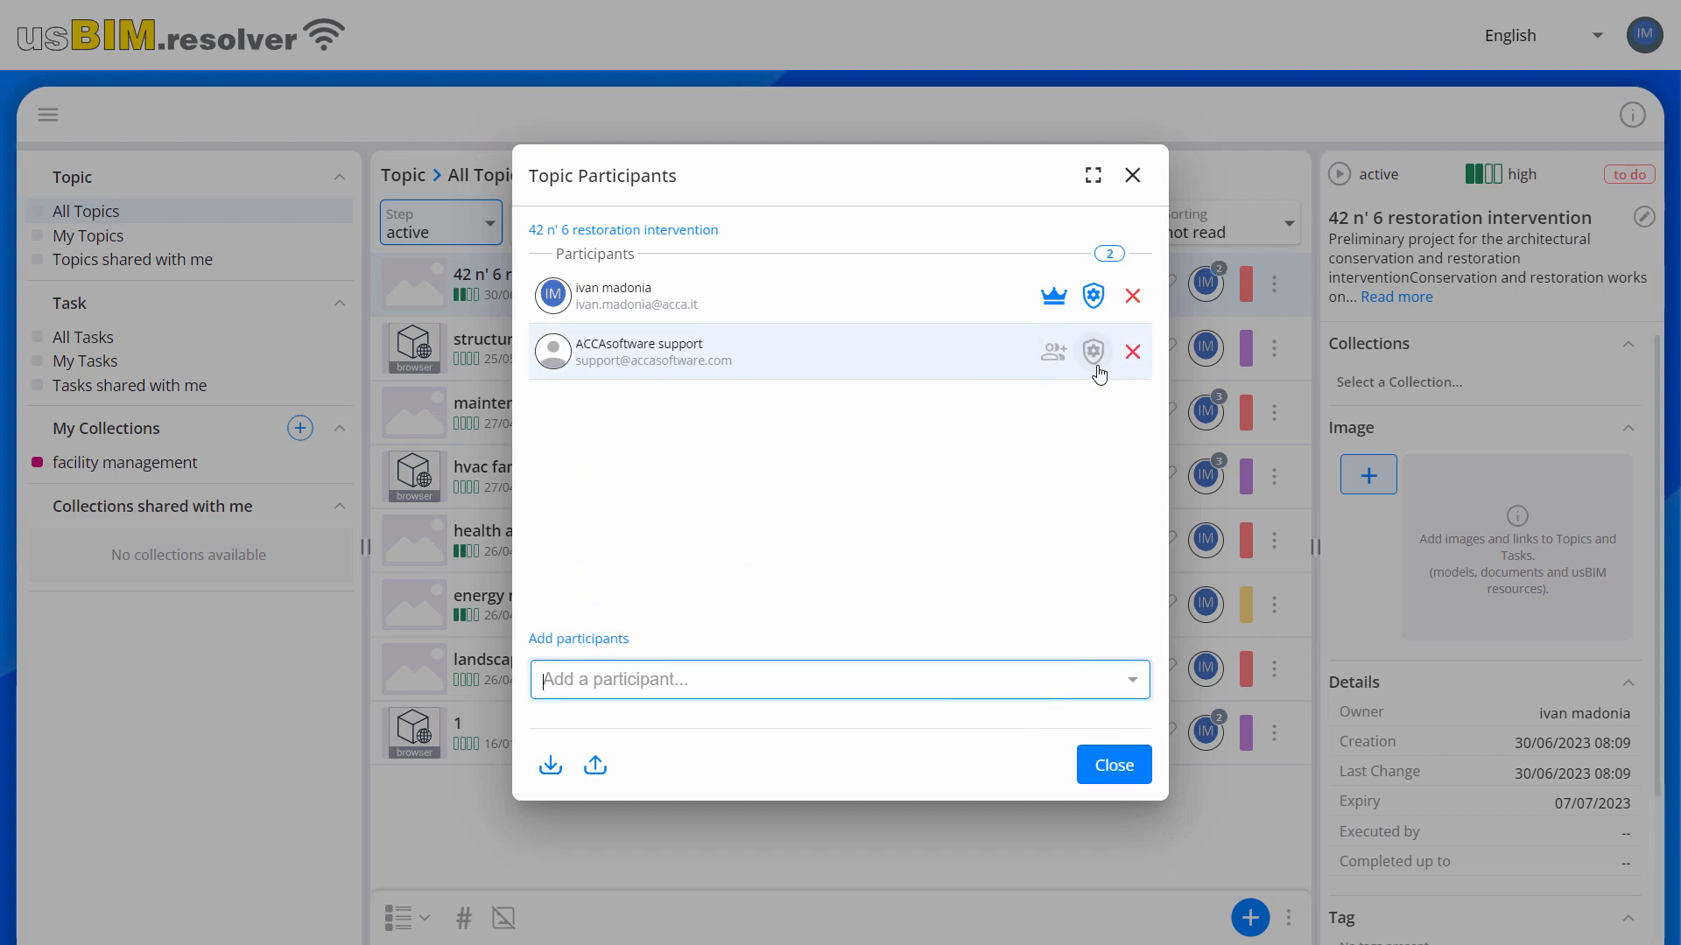
click(1093, 352)
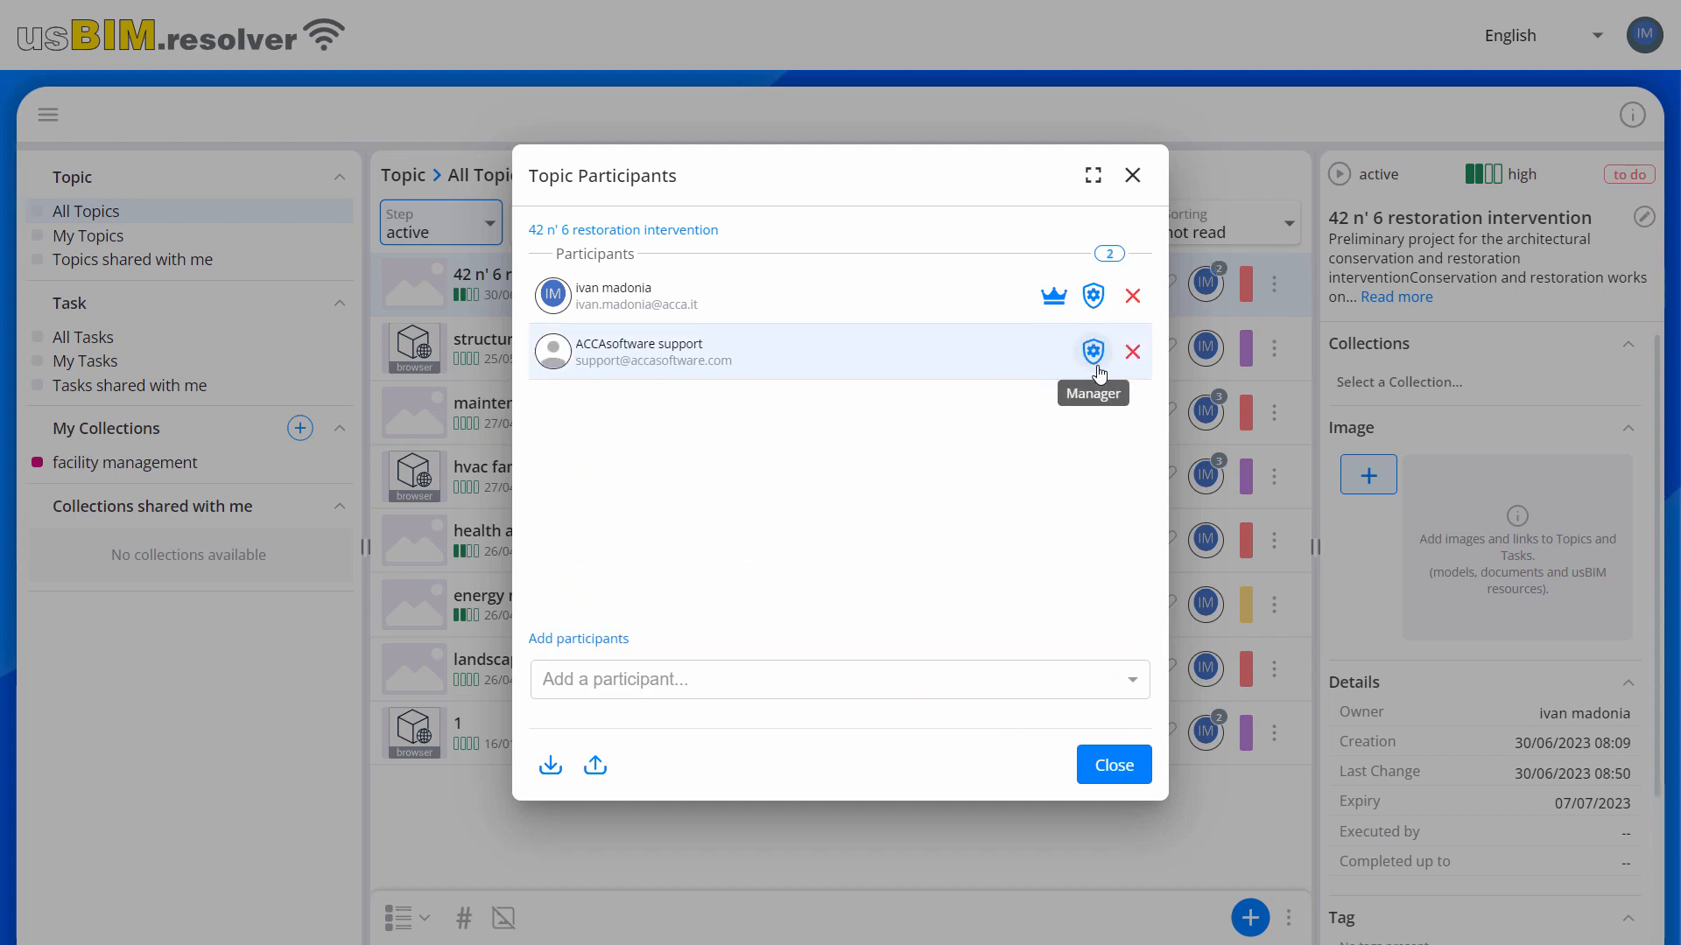
click(1108, 767)
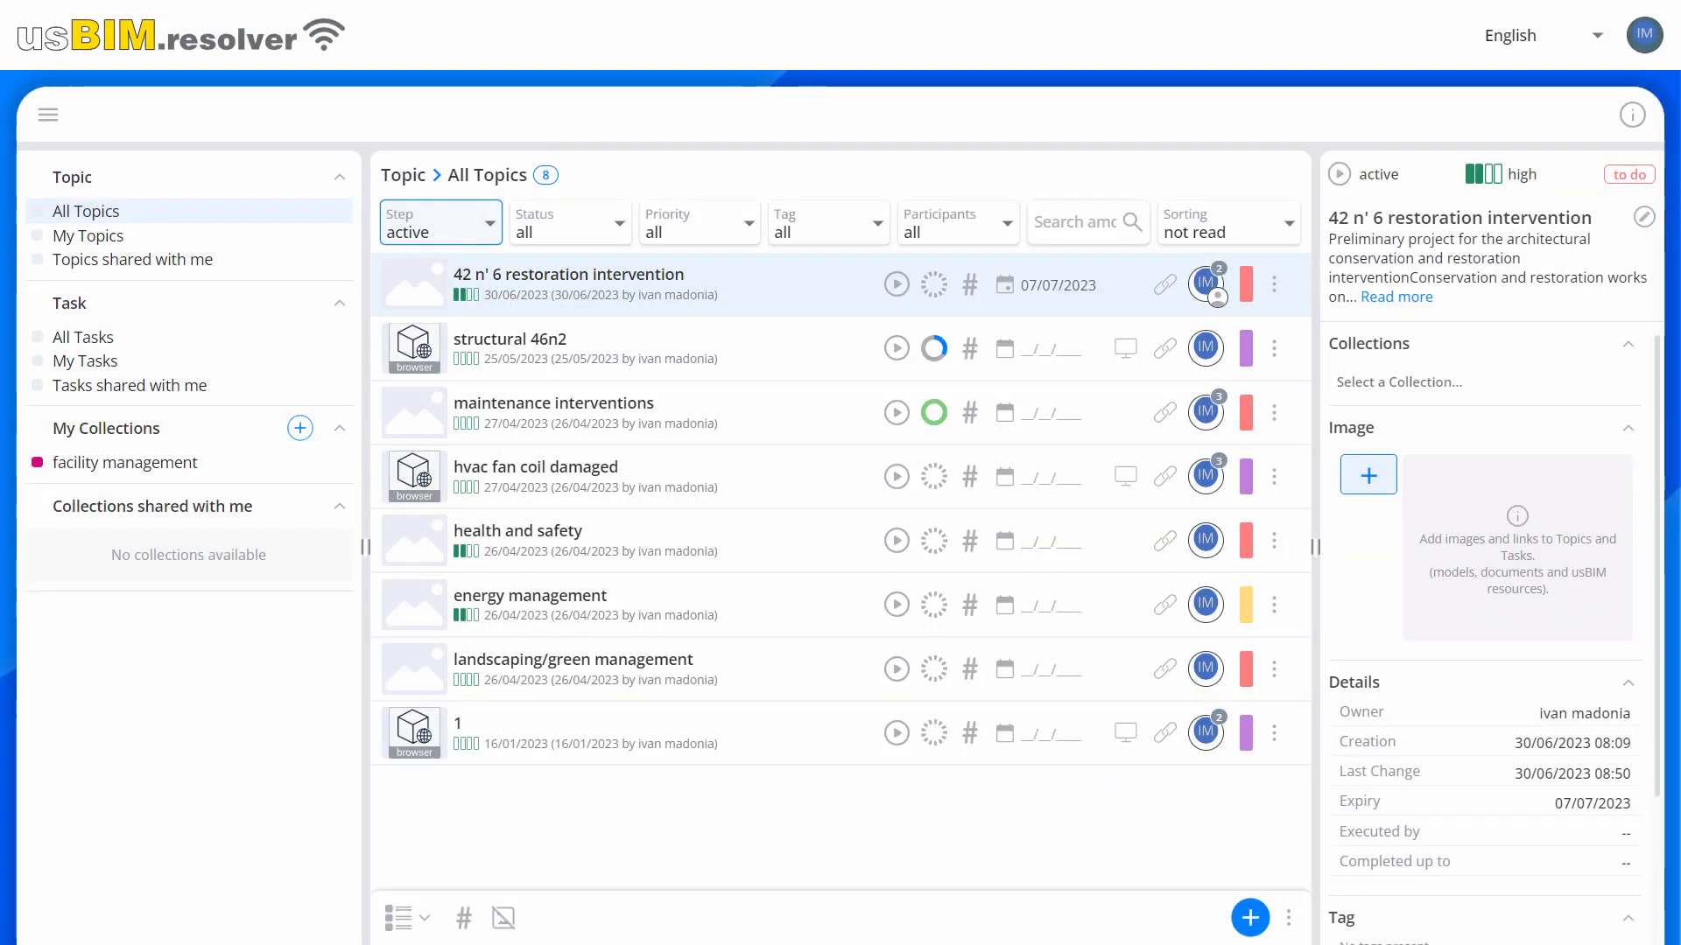
Create a collection titled "46 n 2 project" with the pinkish-red colour.
click(300, 429)
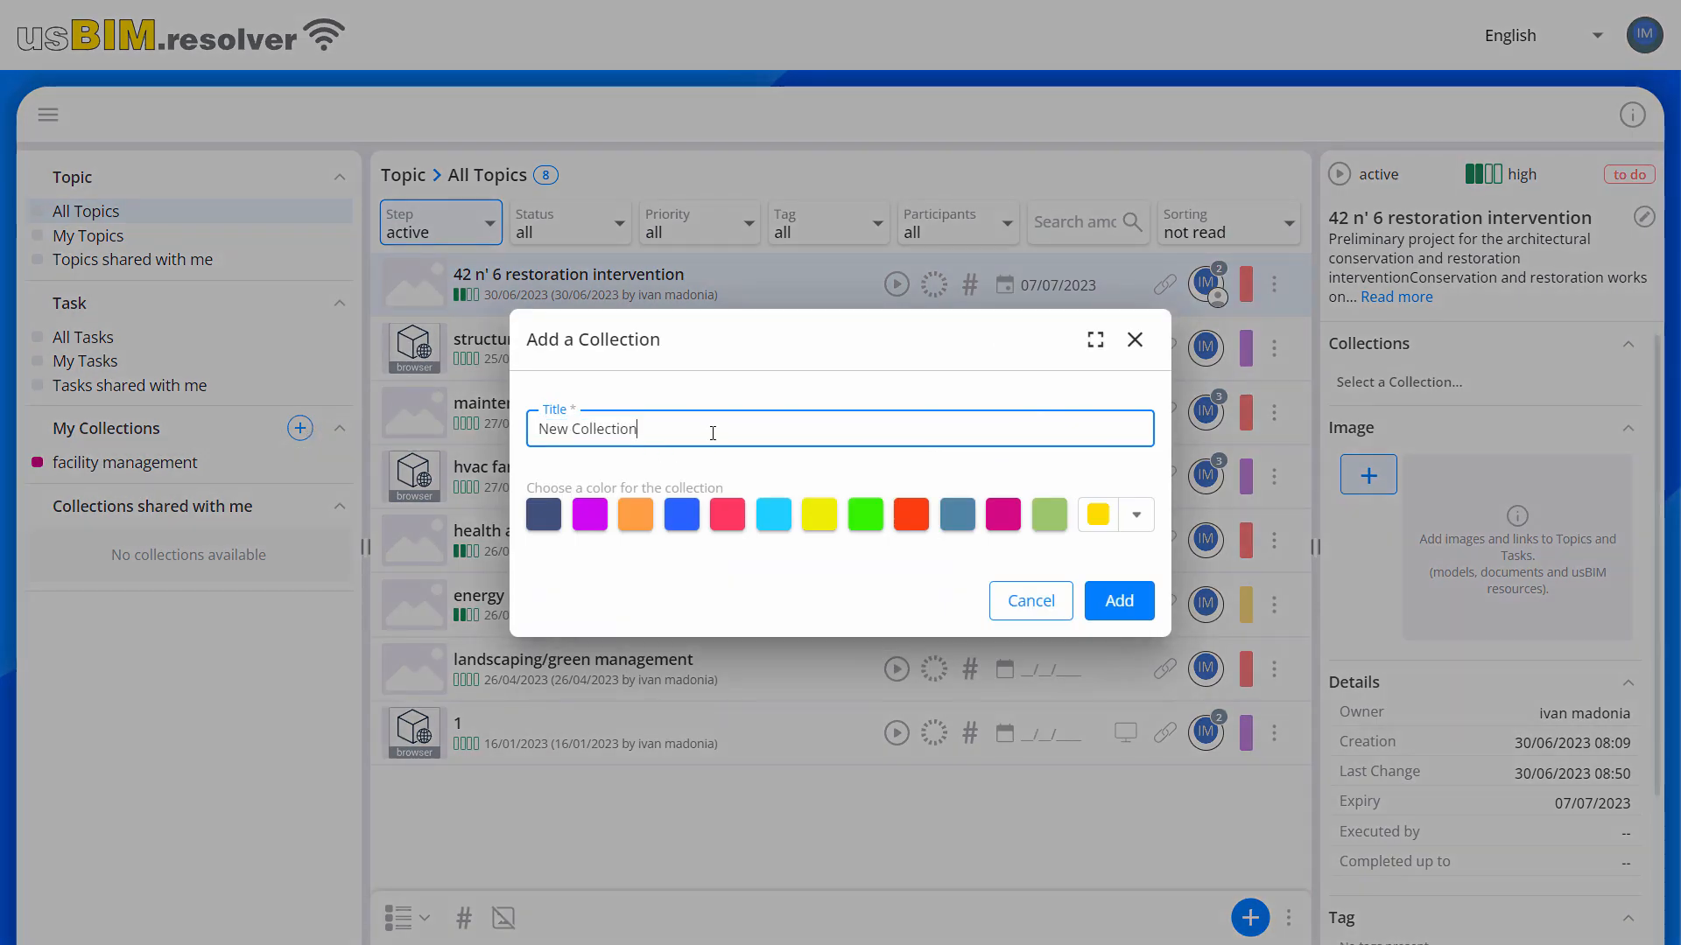
text(46 n 2 project)
click(727, 515)
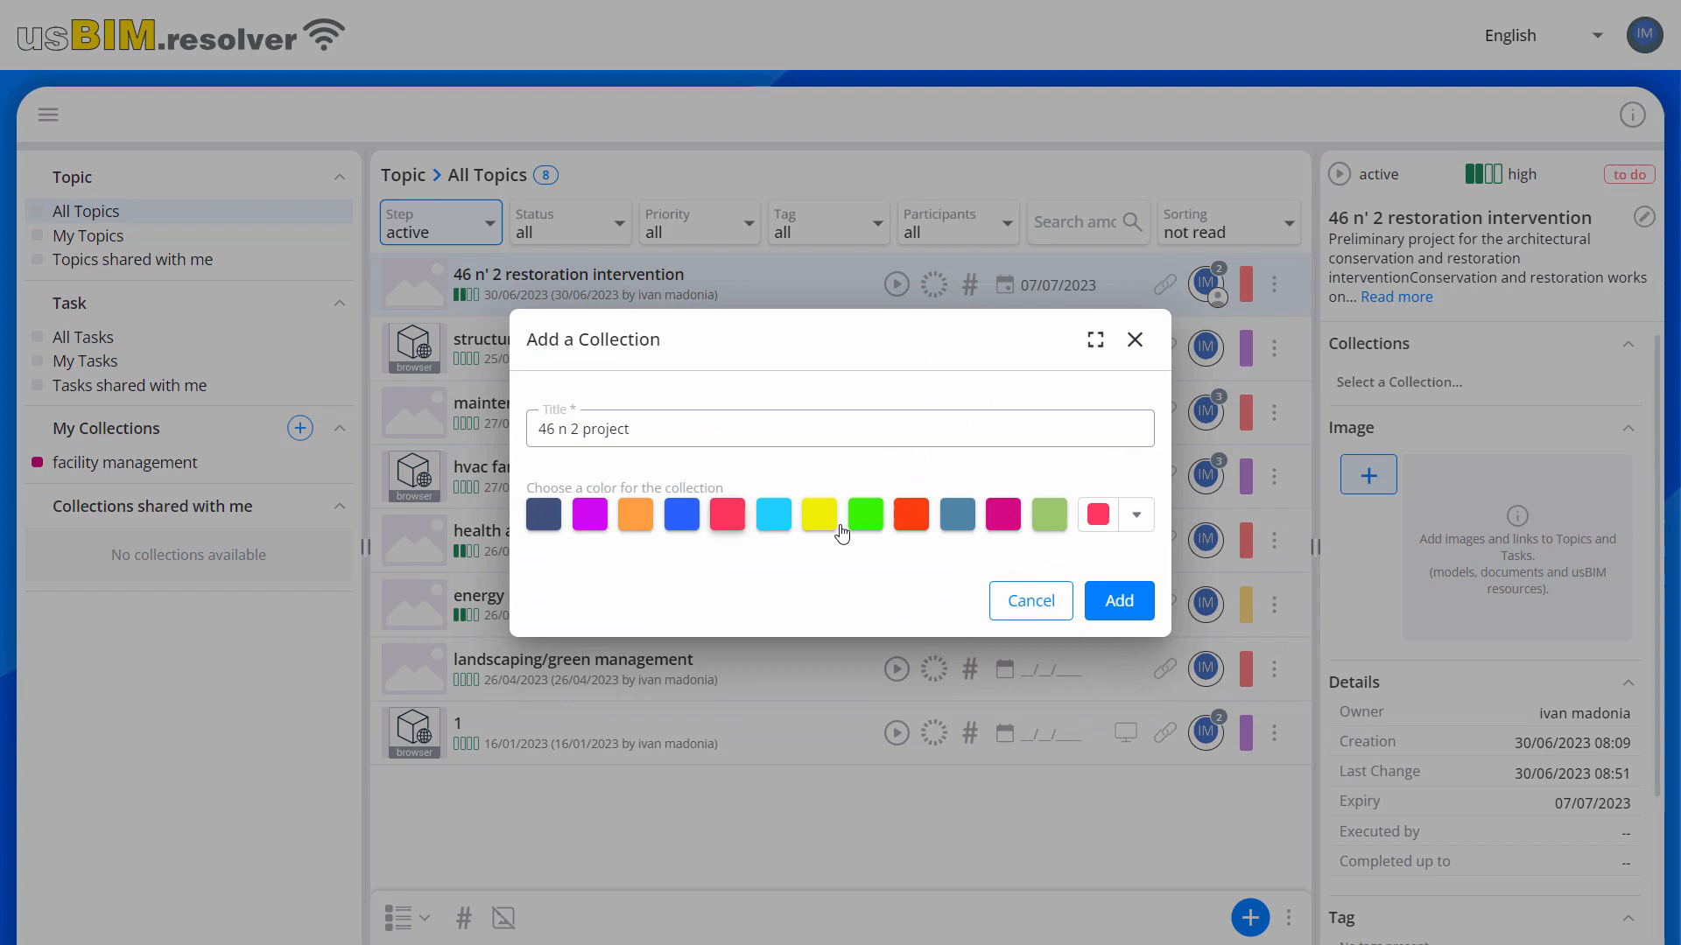
click(1119, 604)
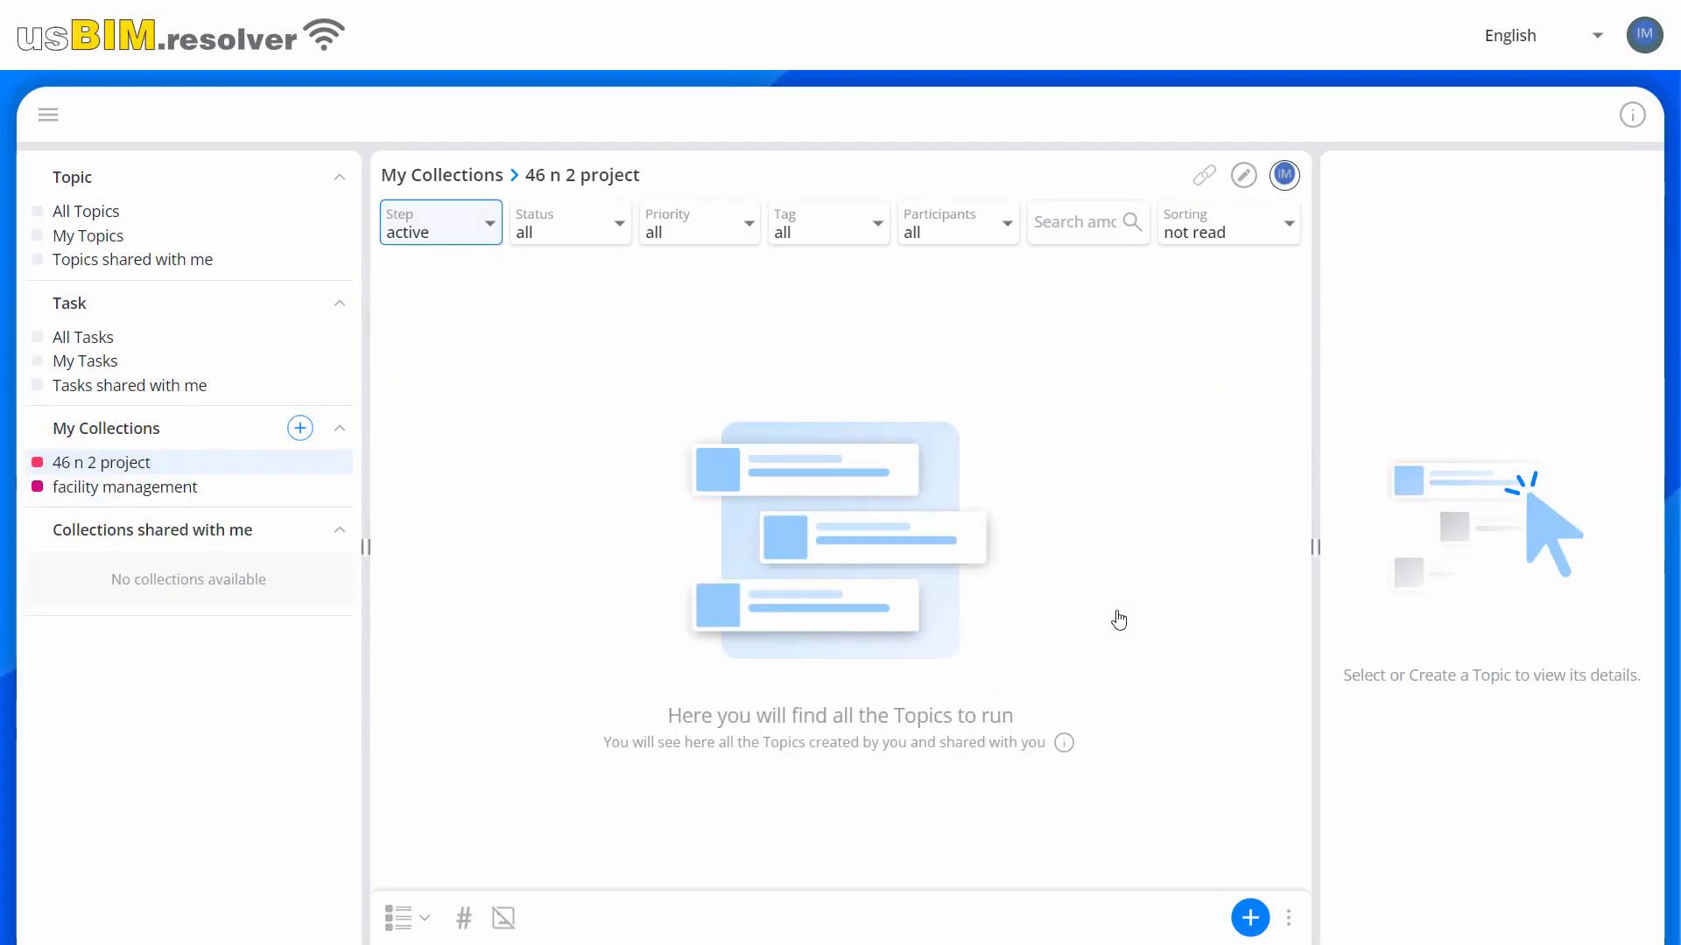
Change the status of the 46 n' 2 restoration intervention topic to in progress in All Topics.
click(233, 215)
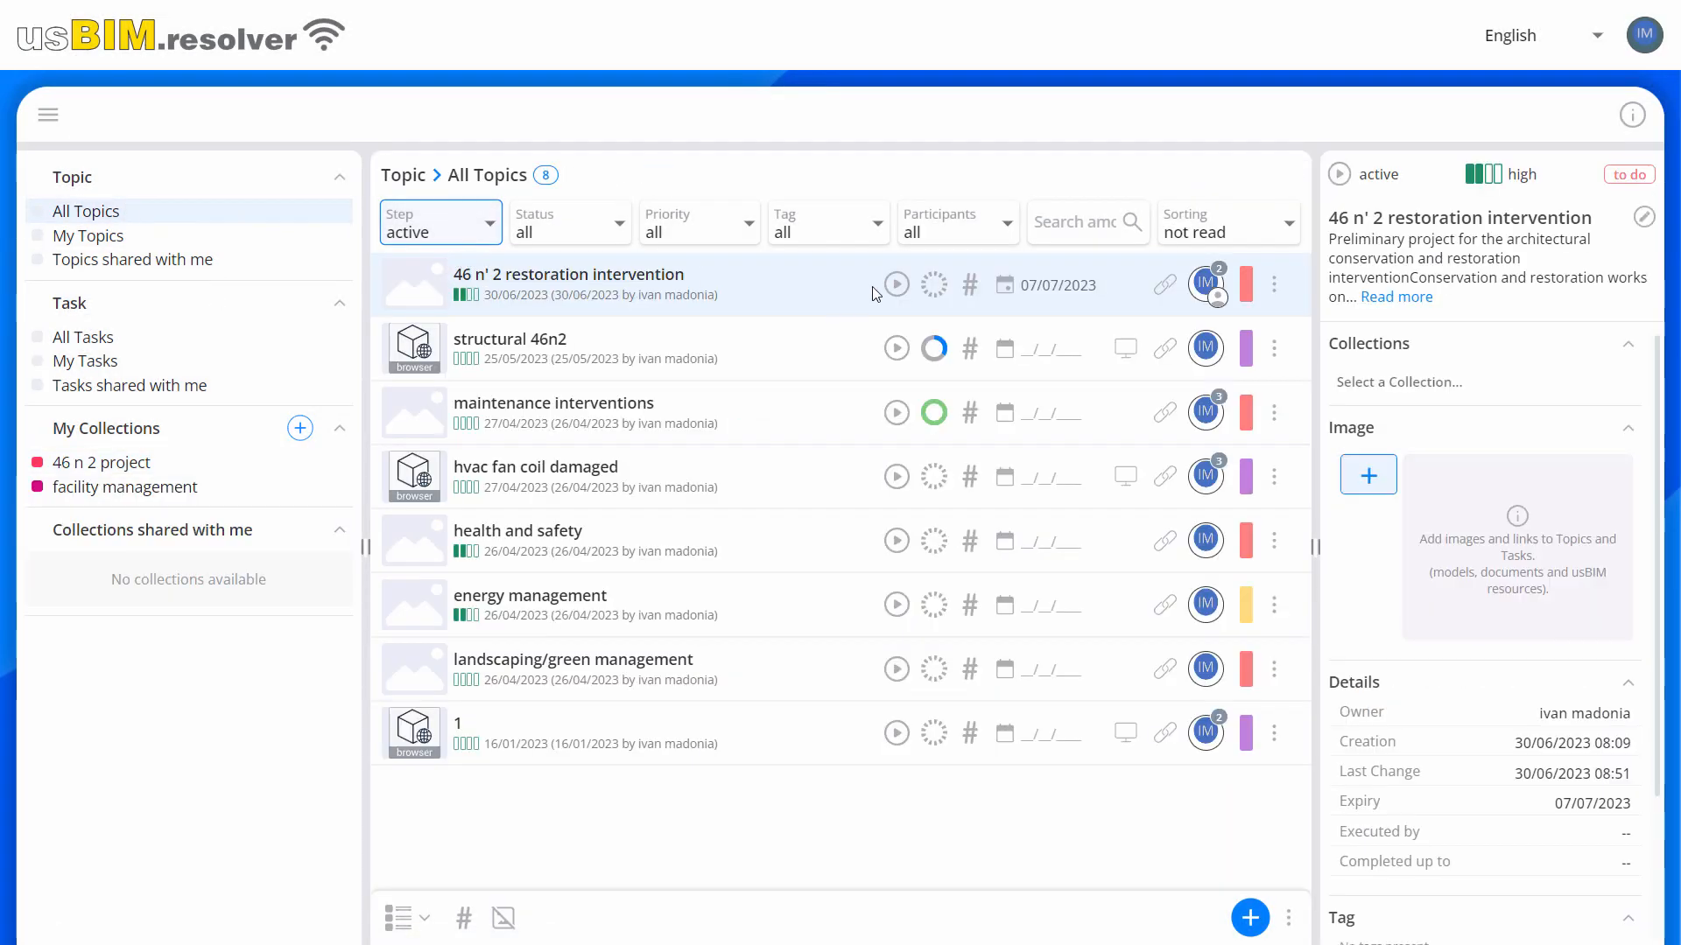
click(1246, 284)
click(1282, 429)
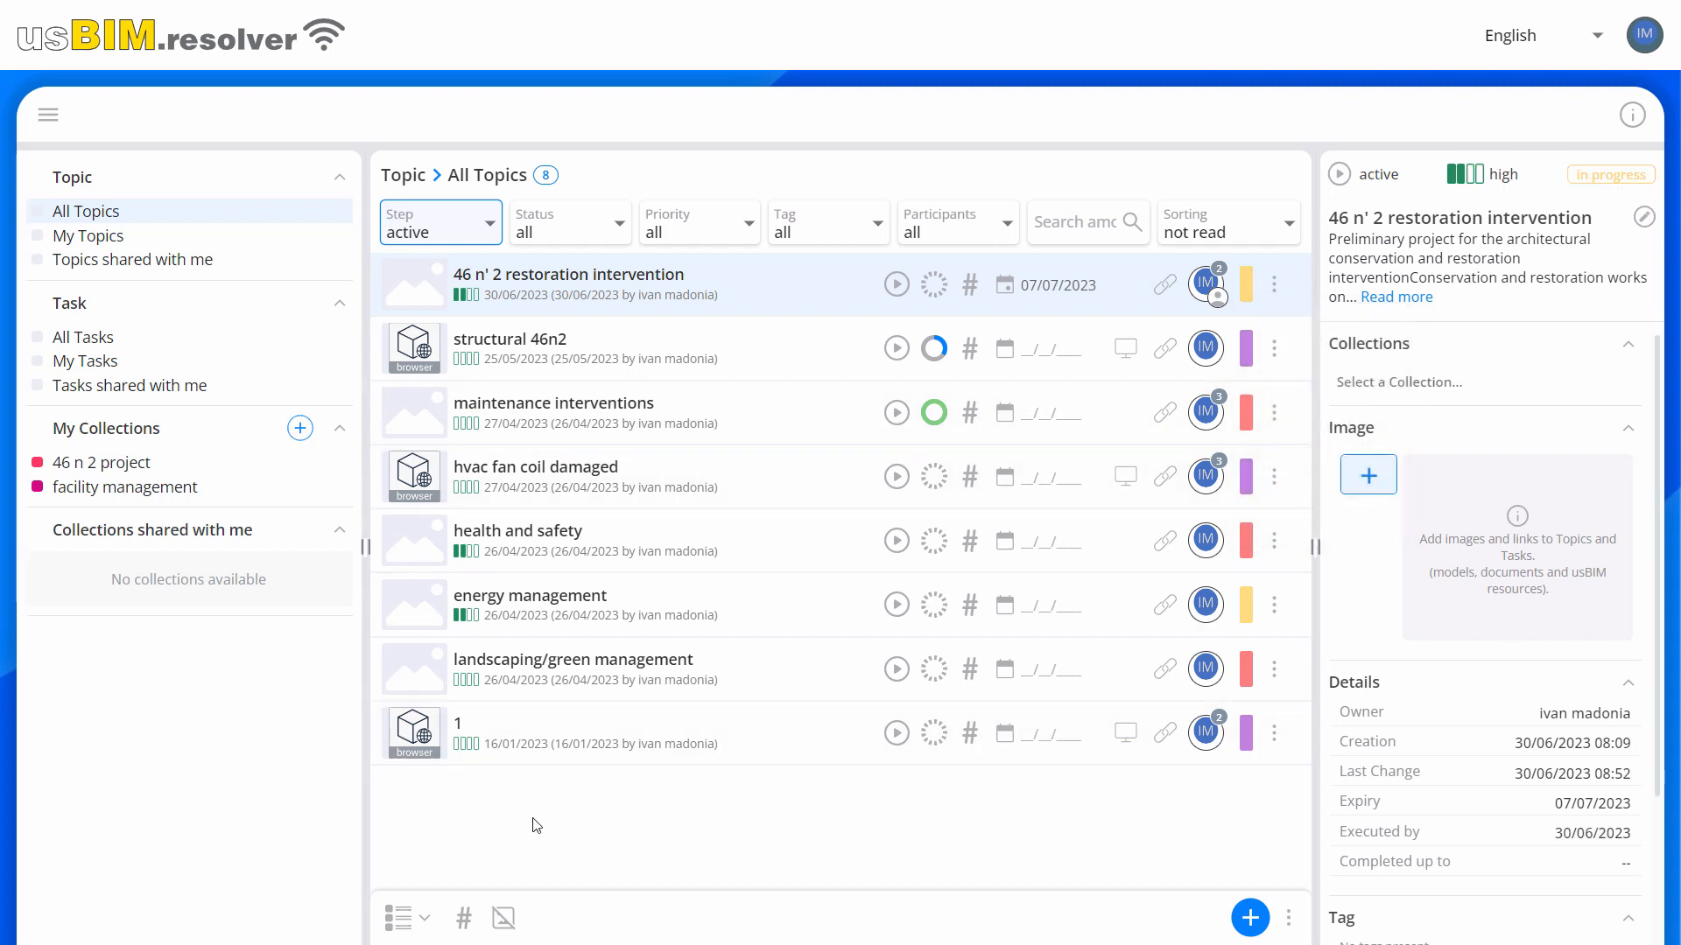
Display the topics as a status board and move the 46 n' 2 restoration intervention card to to do and back to in progress.
click(405, 917)
click(512, 726)
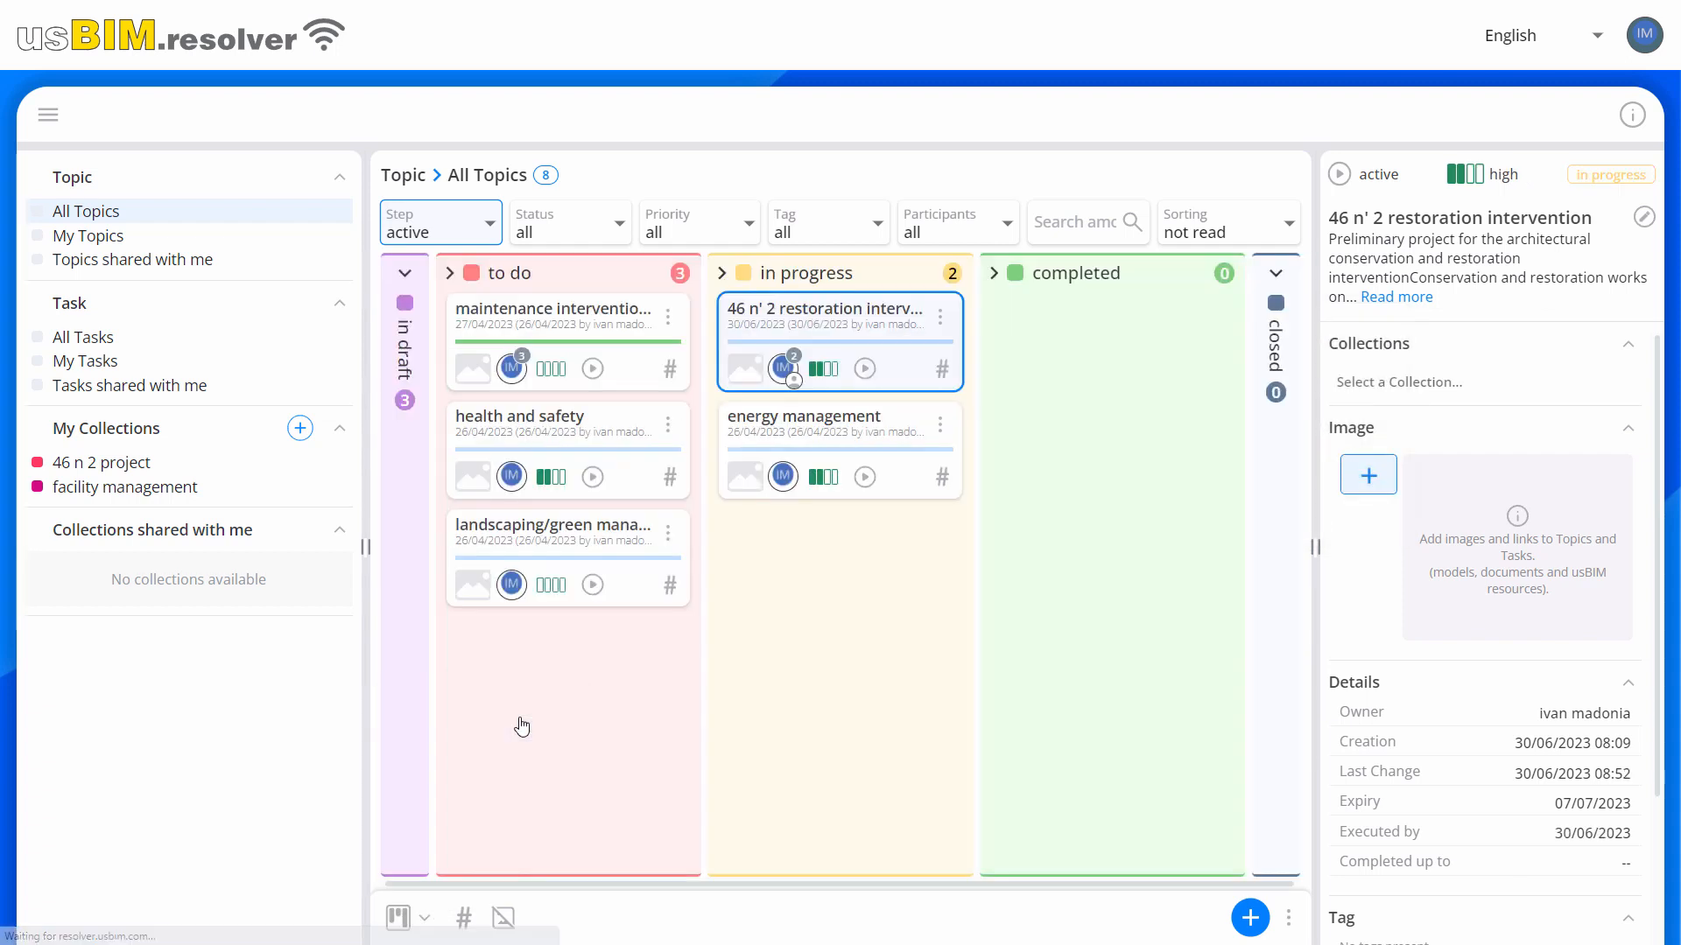
drag(754, 324, 512, 551)
drag(625, 352, 878, 571)
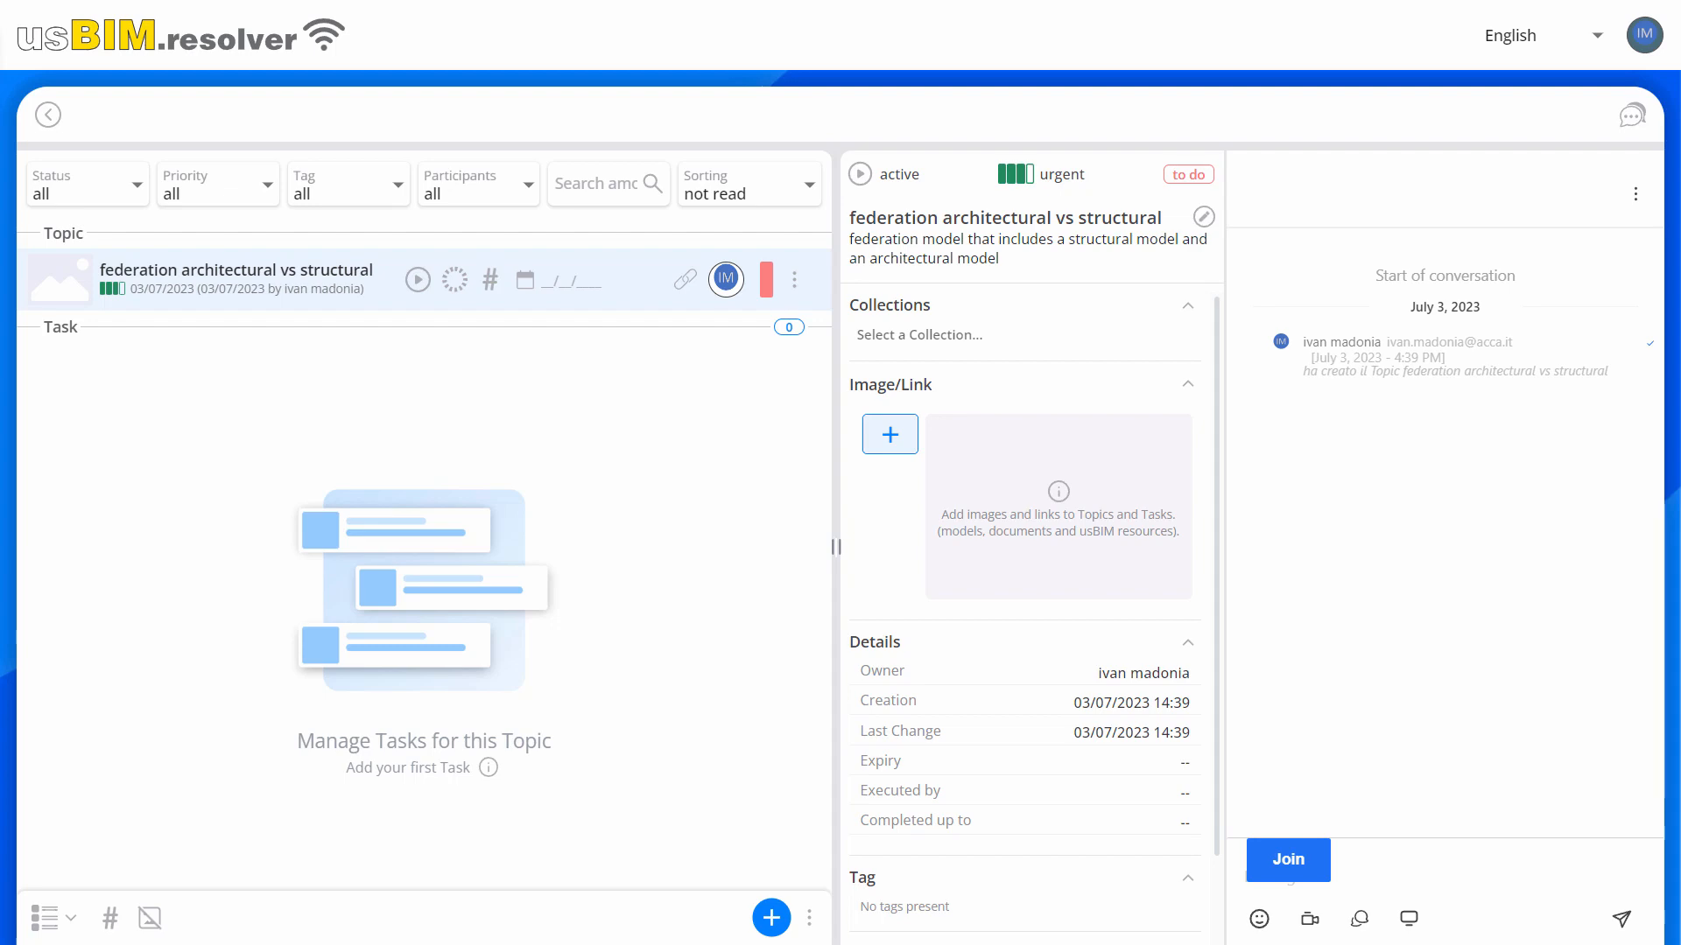
Add a task titled "allignment of the federated models" to the federation architectural vs structural topic, with status to do and priority urgent.
click(770, 917)
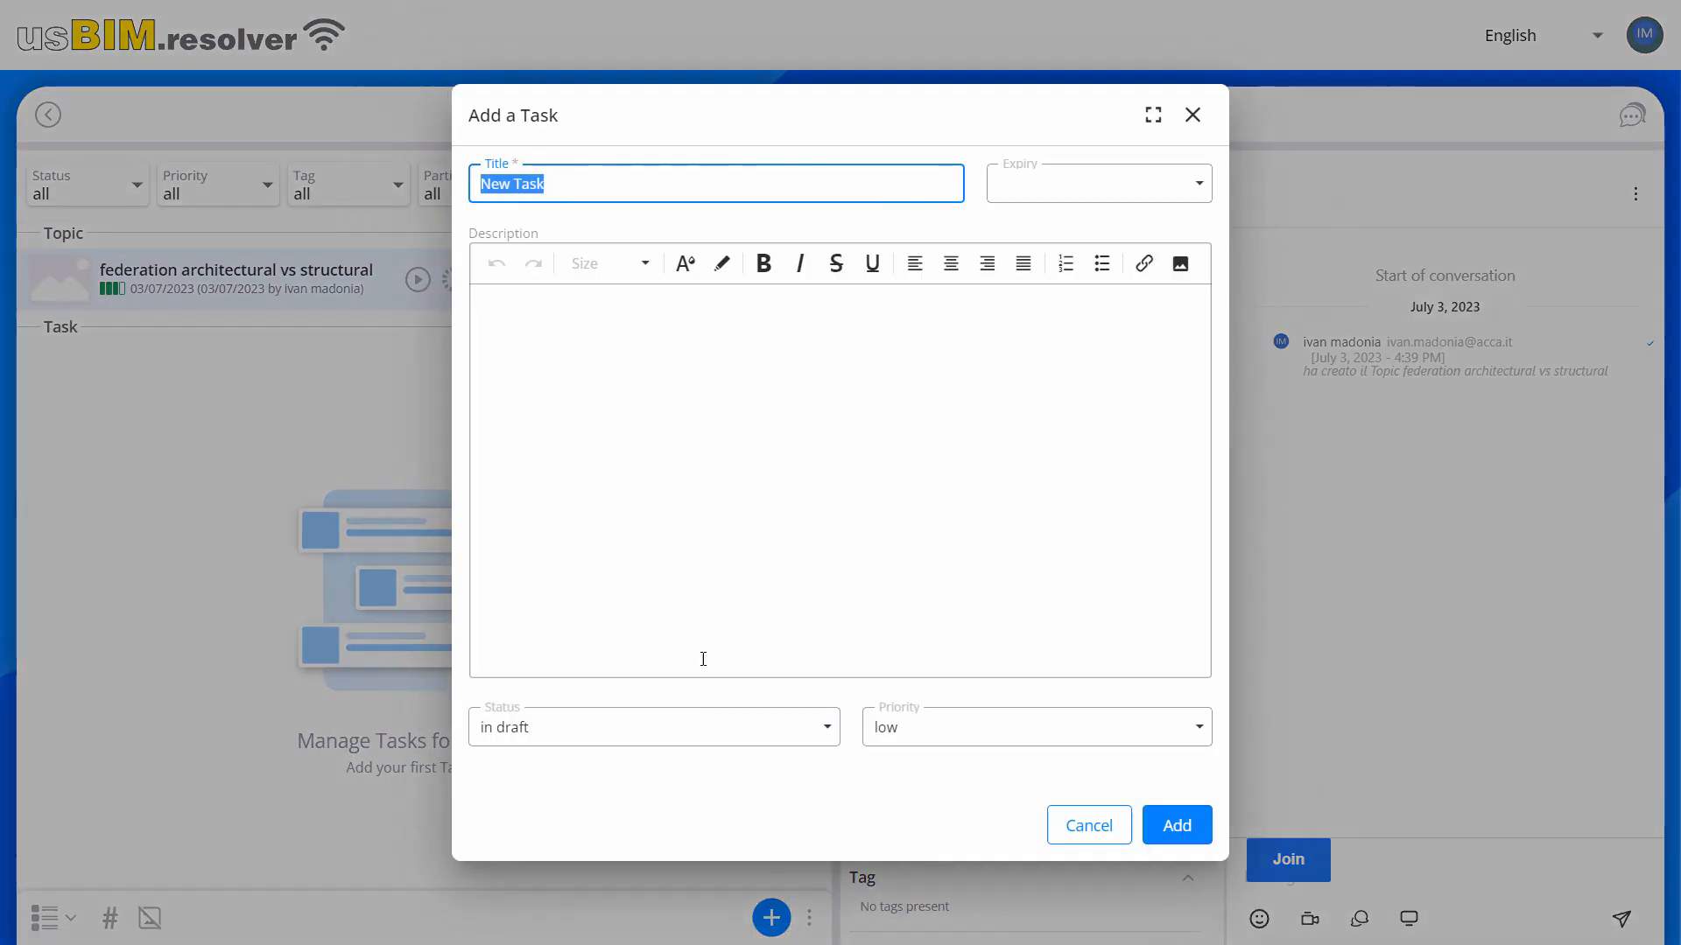
text(allignment of the federated models)
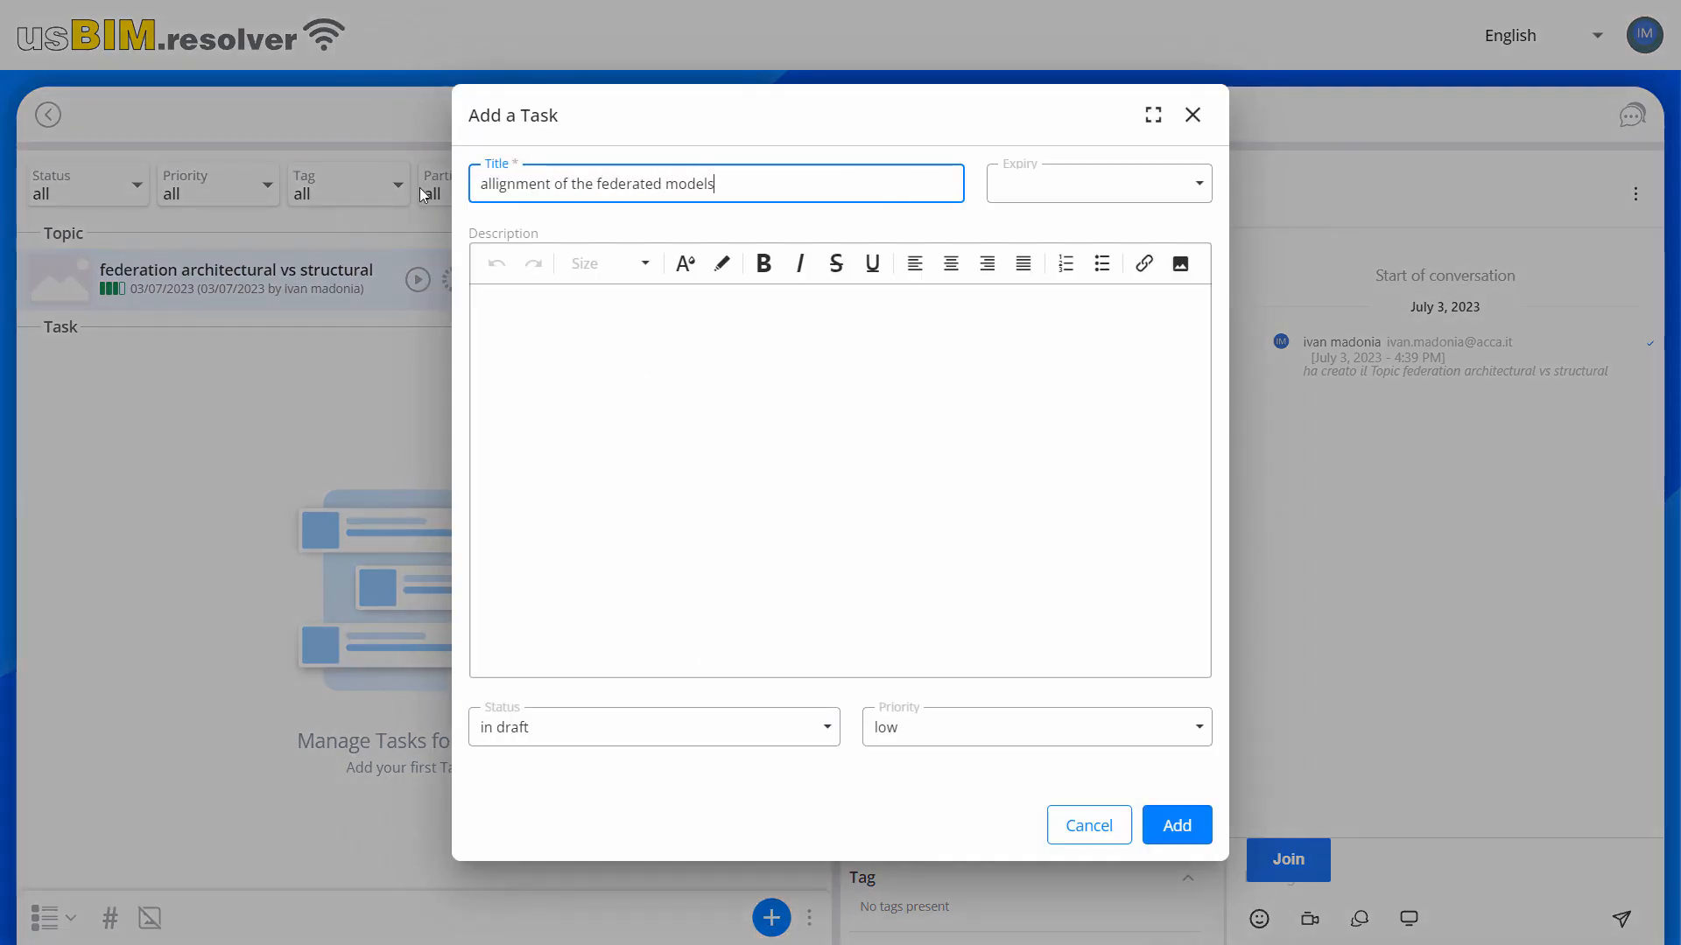
click(178, 713)
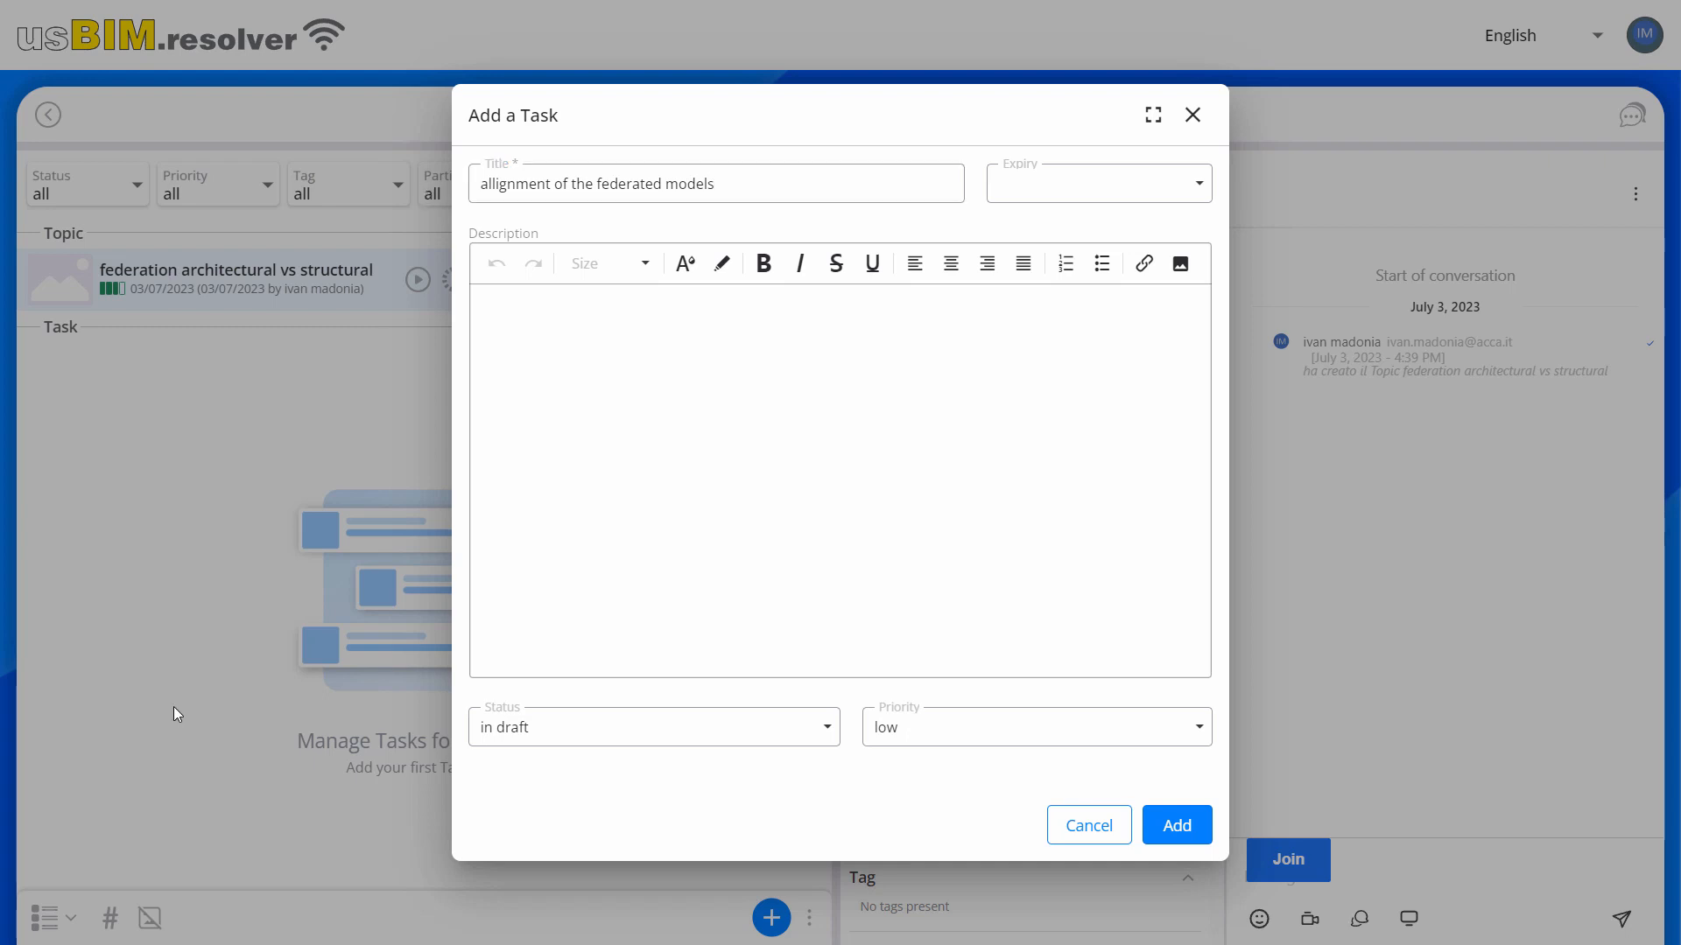
click(667, 727)
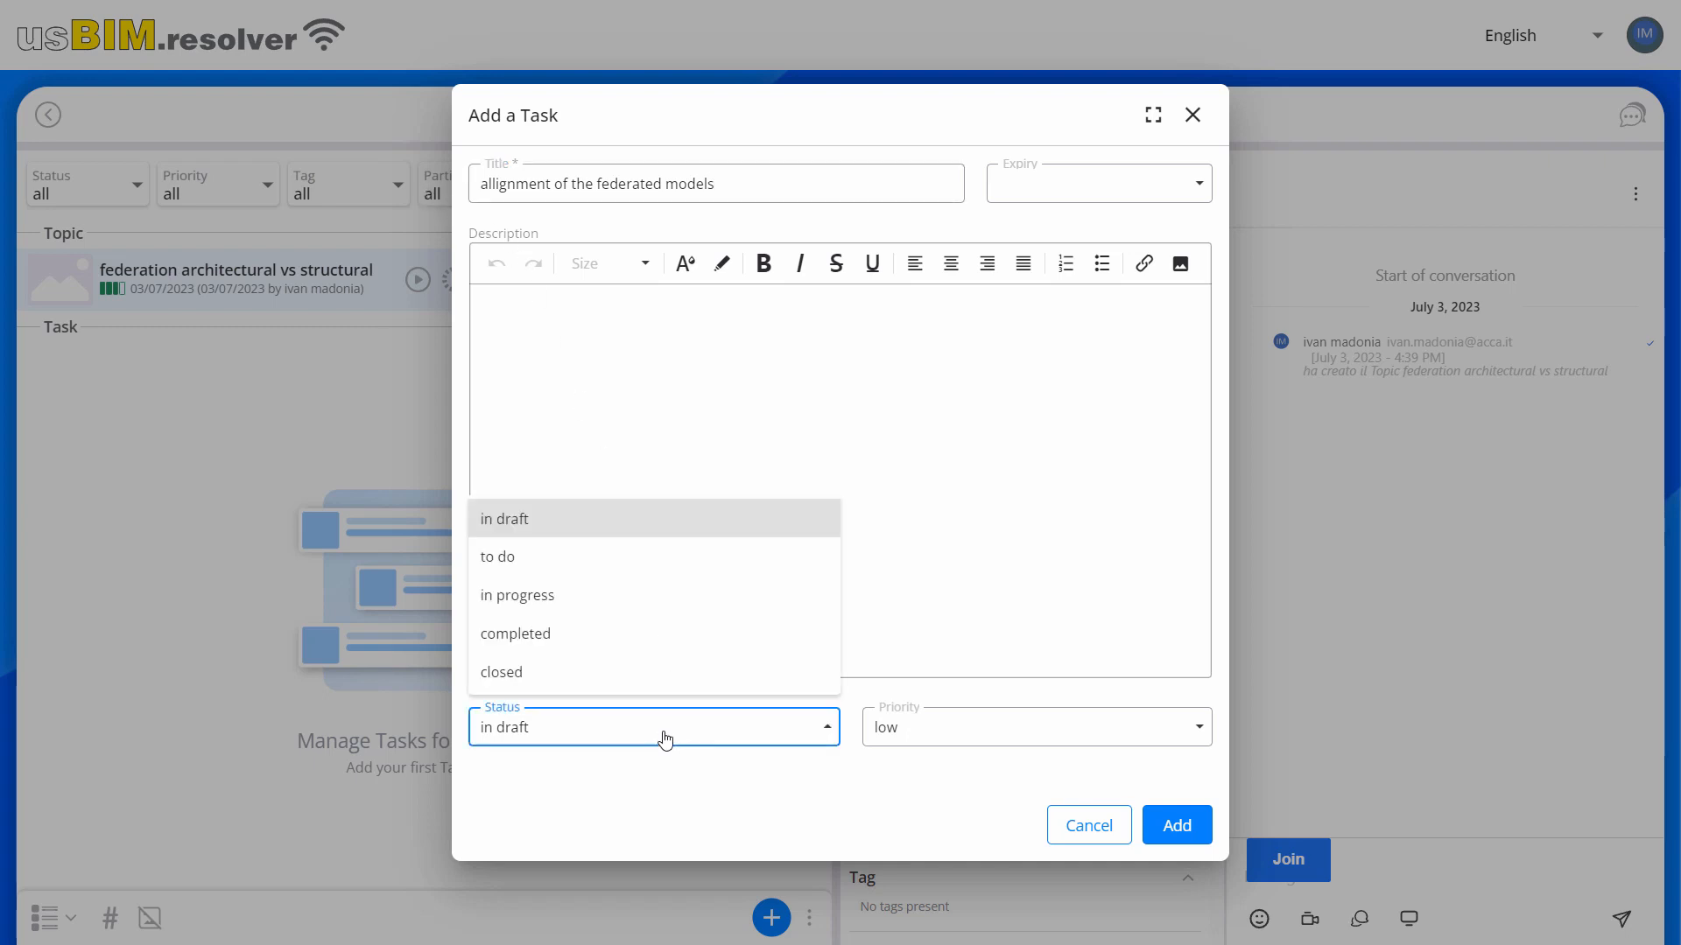
click(604, 560)
click(902, 729)
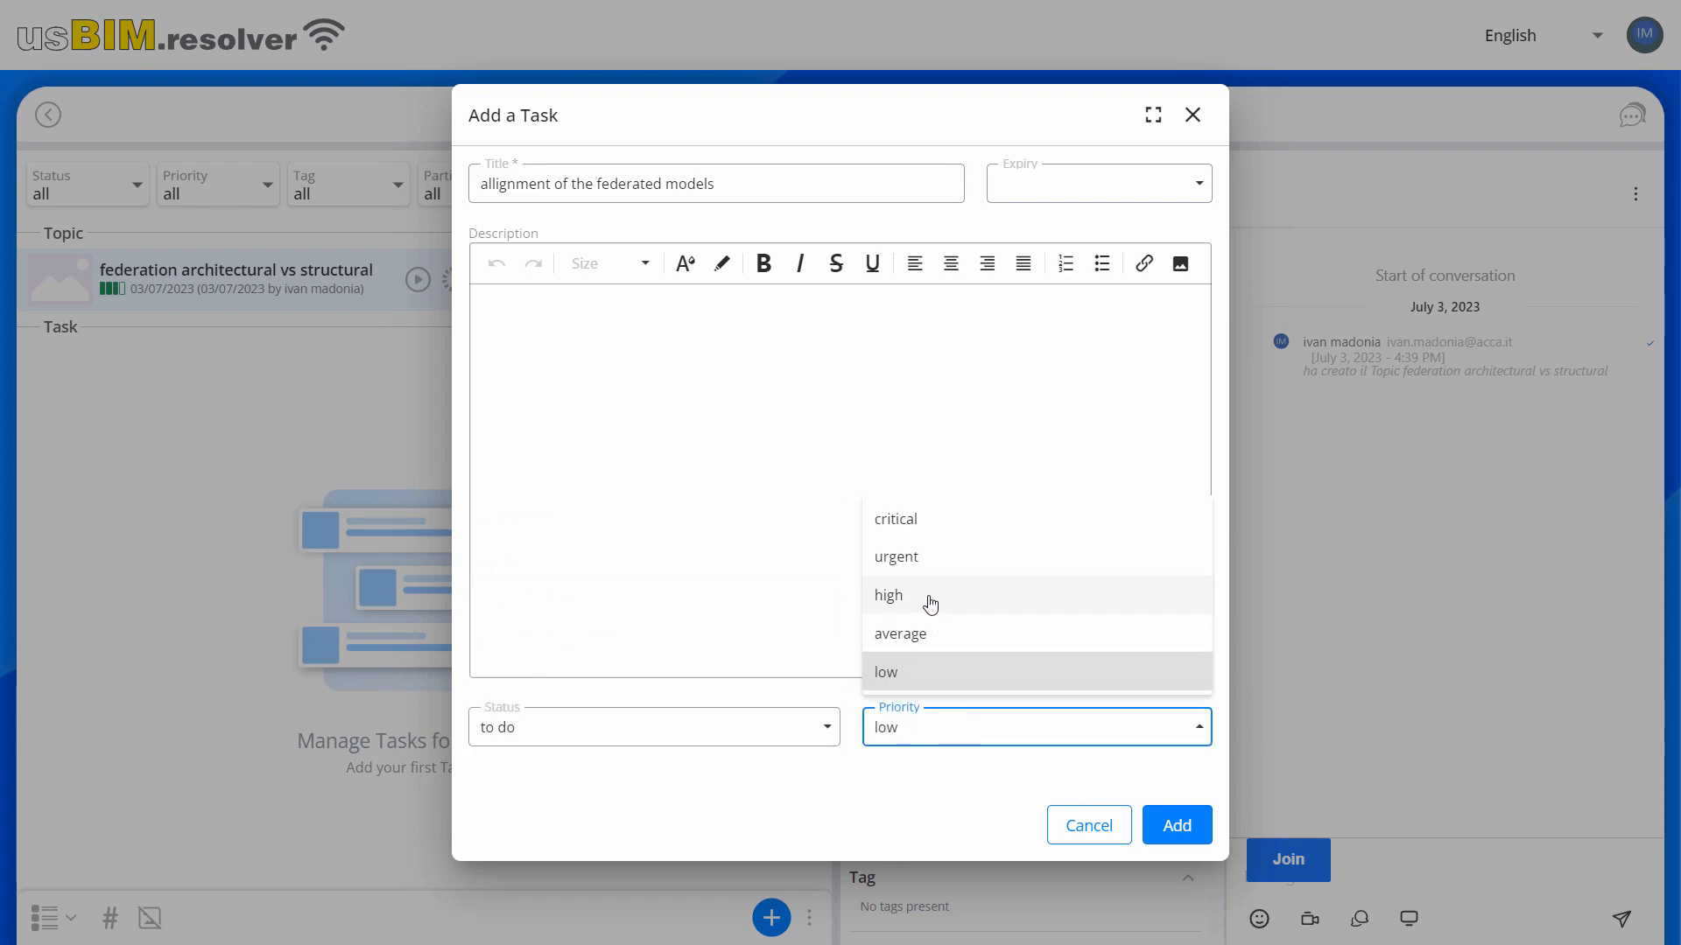
click(914, 560)
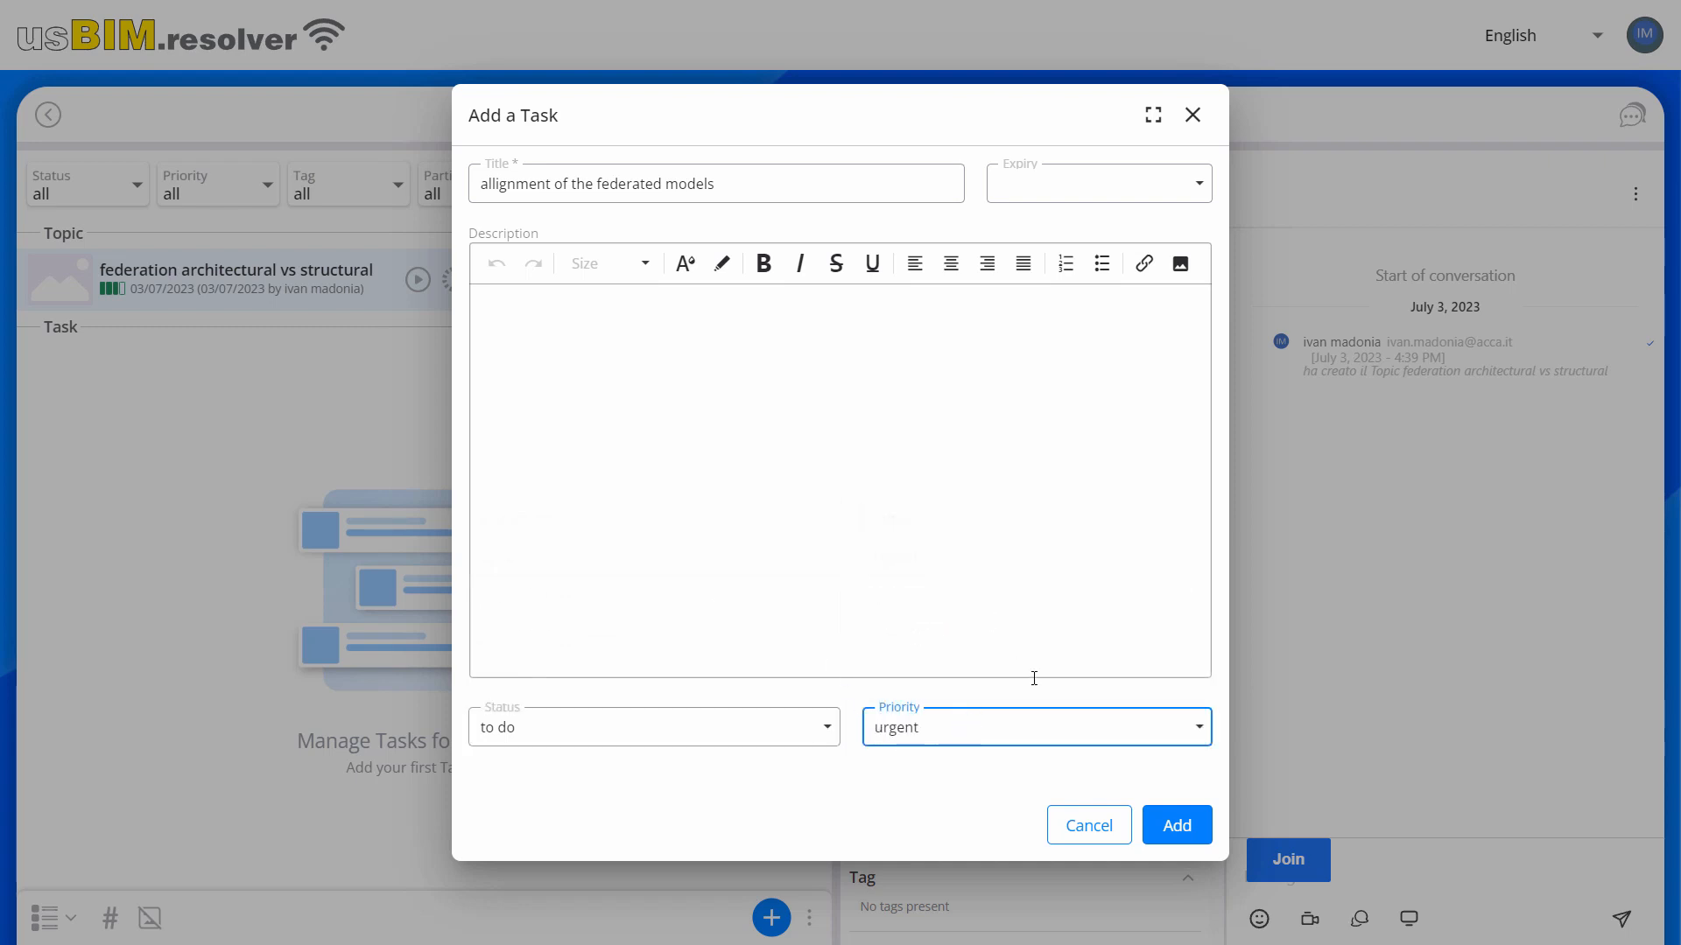
click(1176, 826)
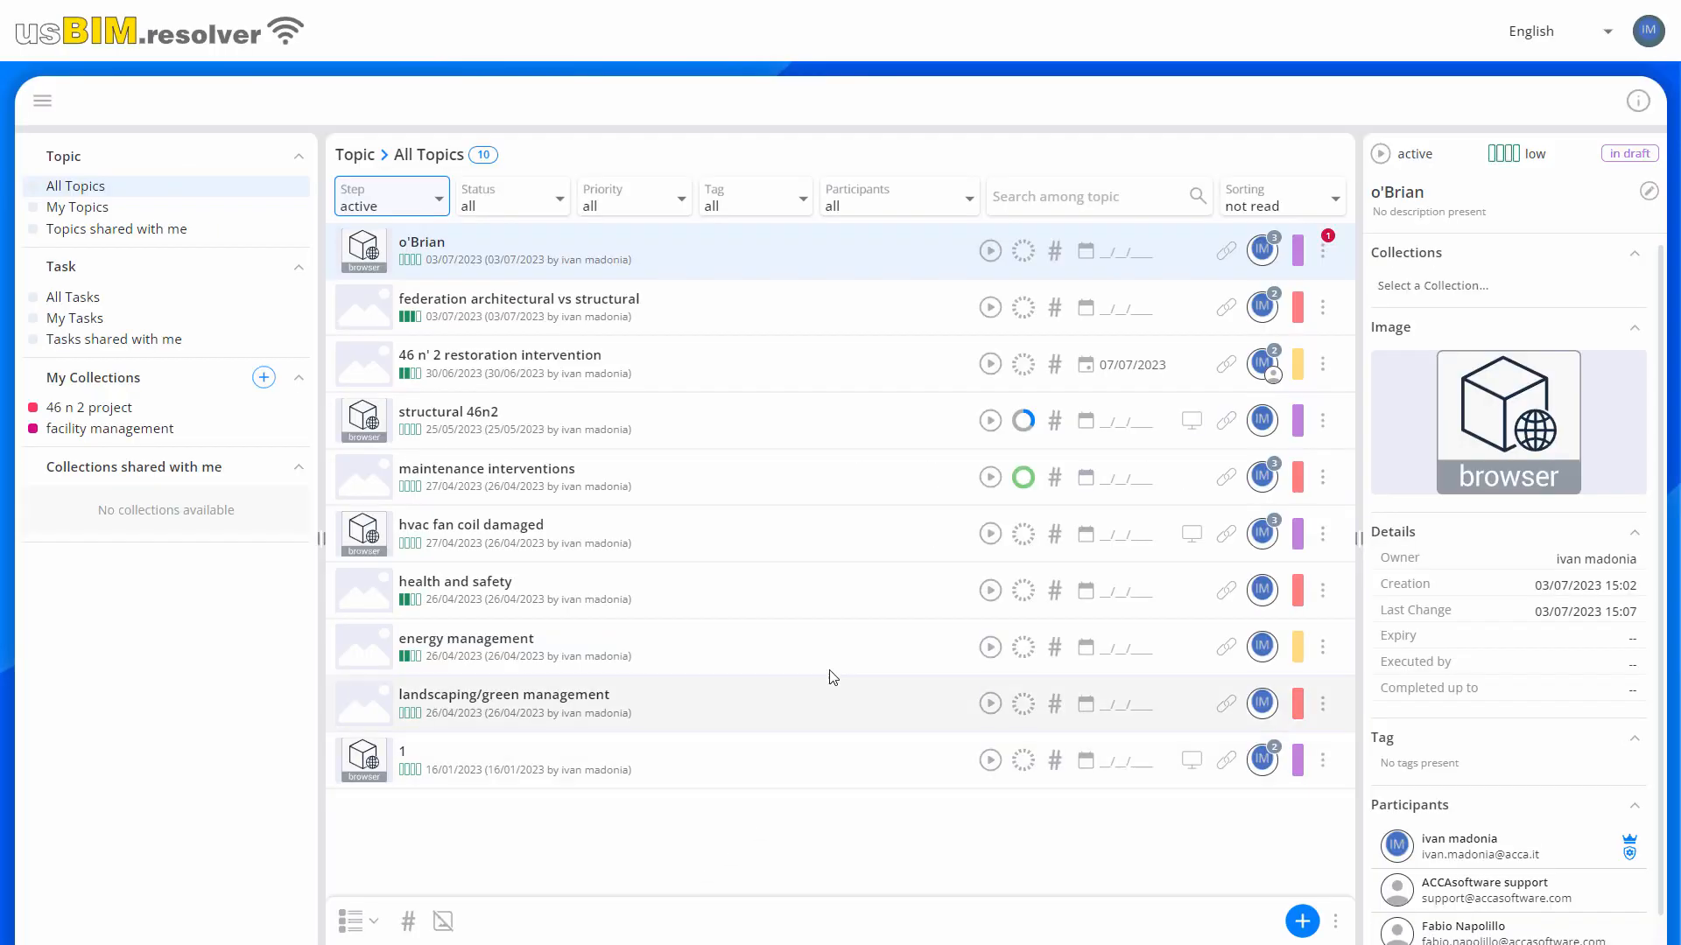
Add the tags restoration project, structural, MEP and Architectural to the federation architectural vs structural topic.
click(829, 311)
click(633, 344)
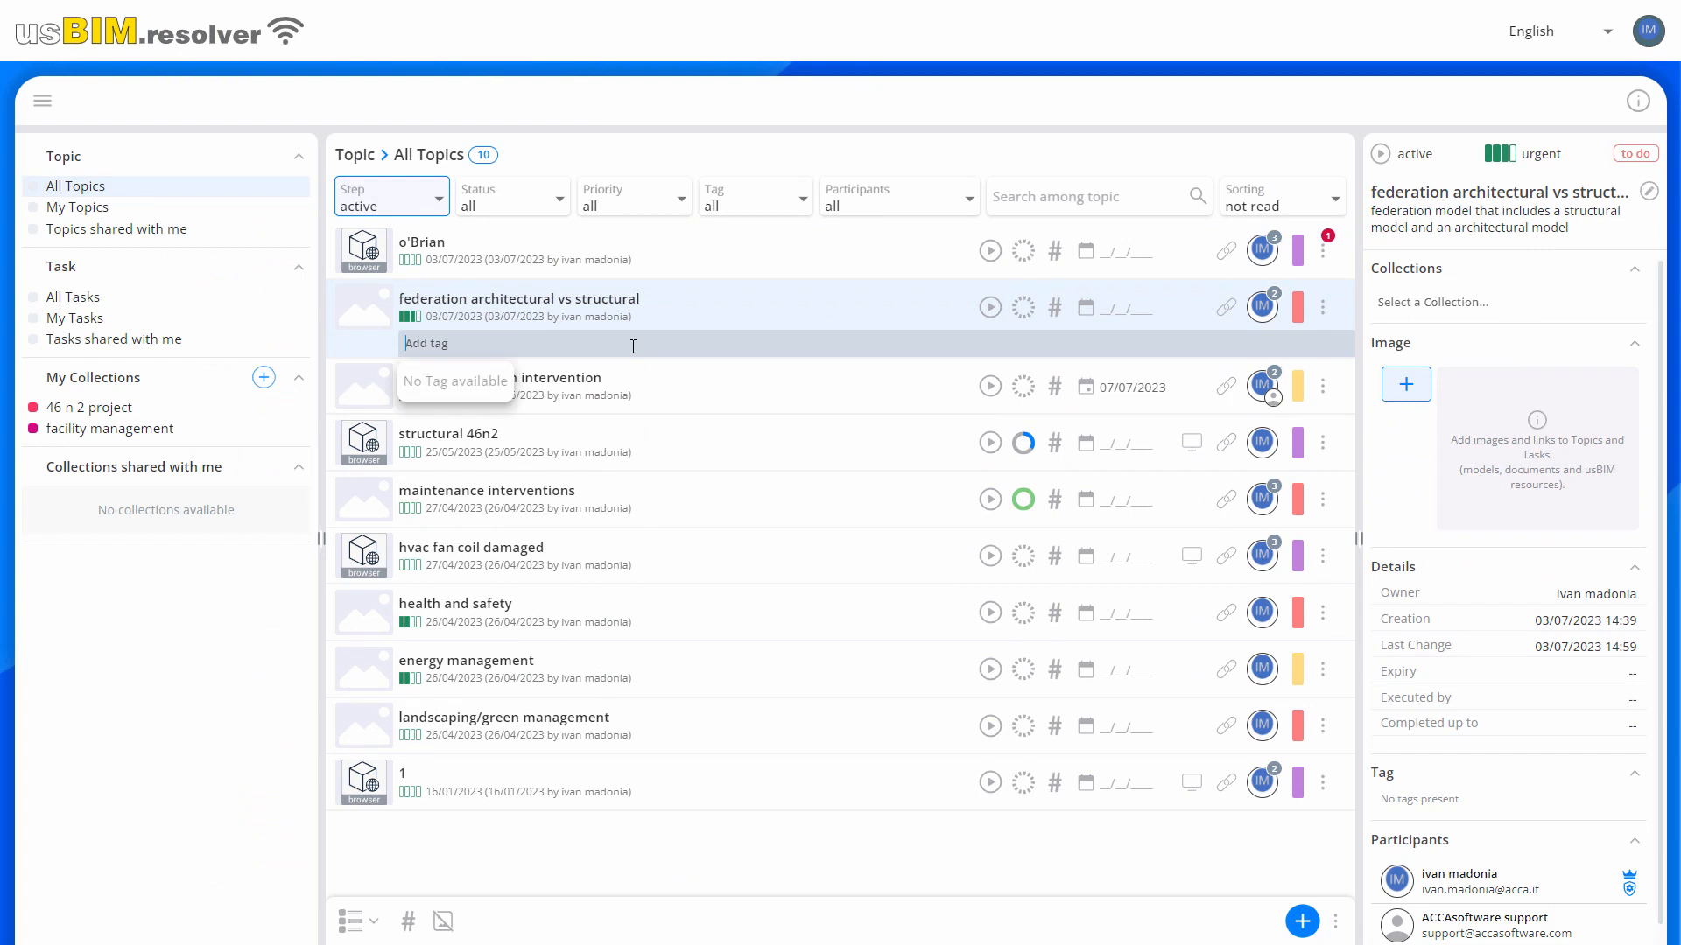
text(restoration project)
key(Return)
text(structural)
key(Return)
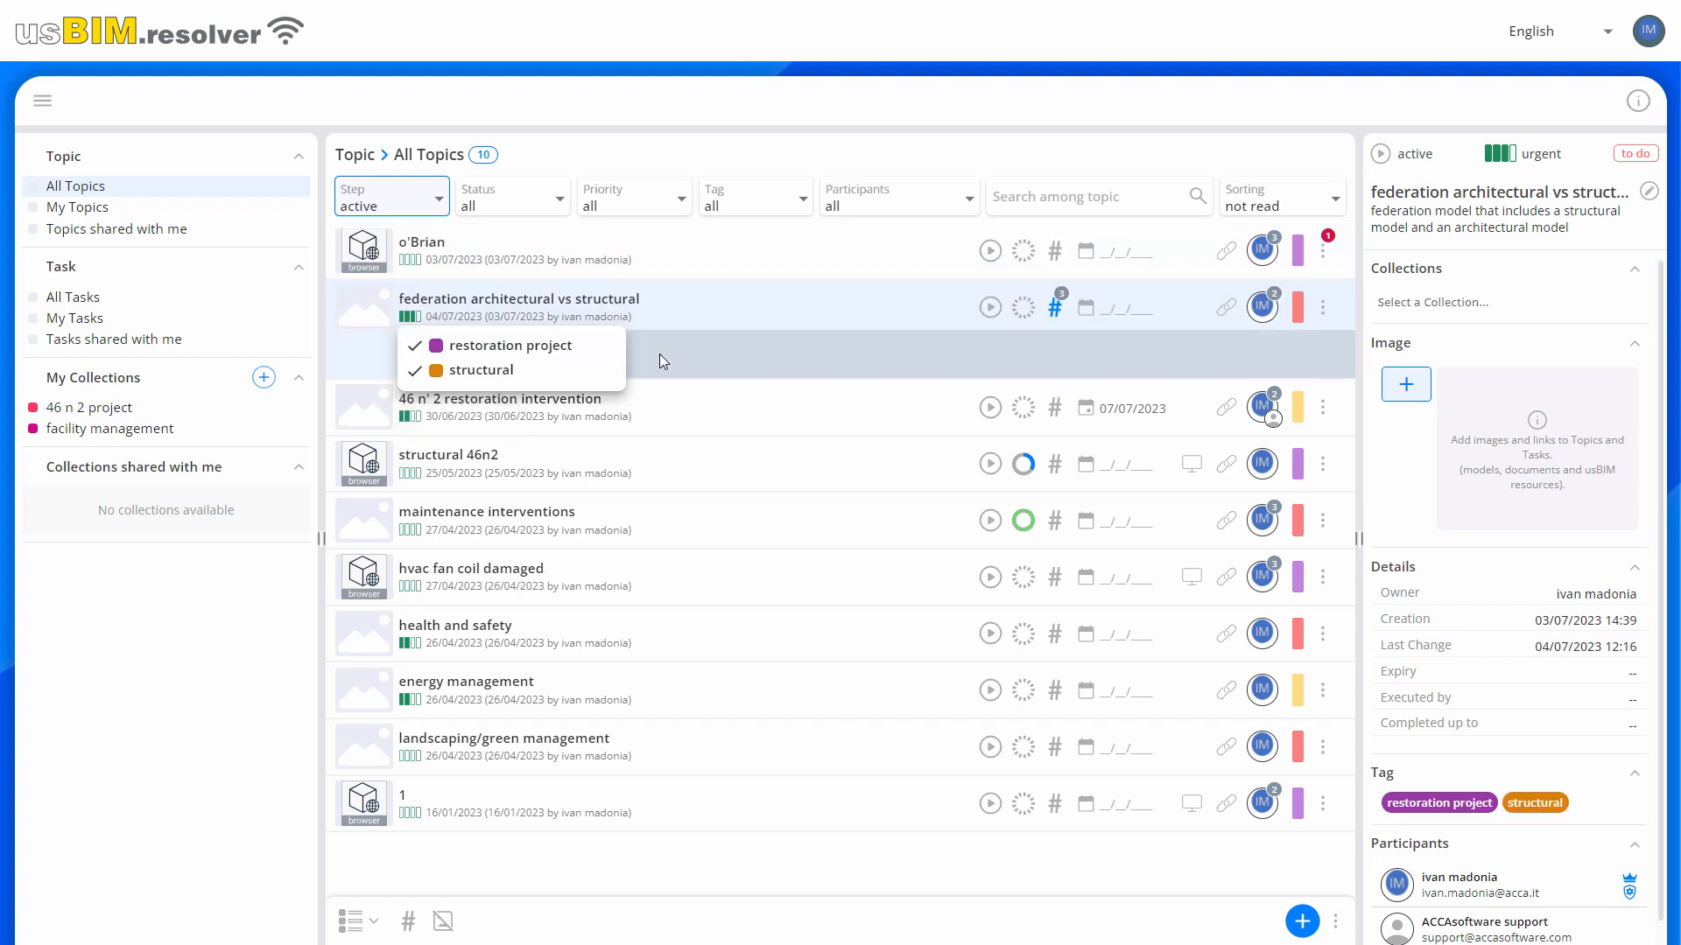
text(MEP)
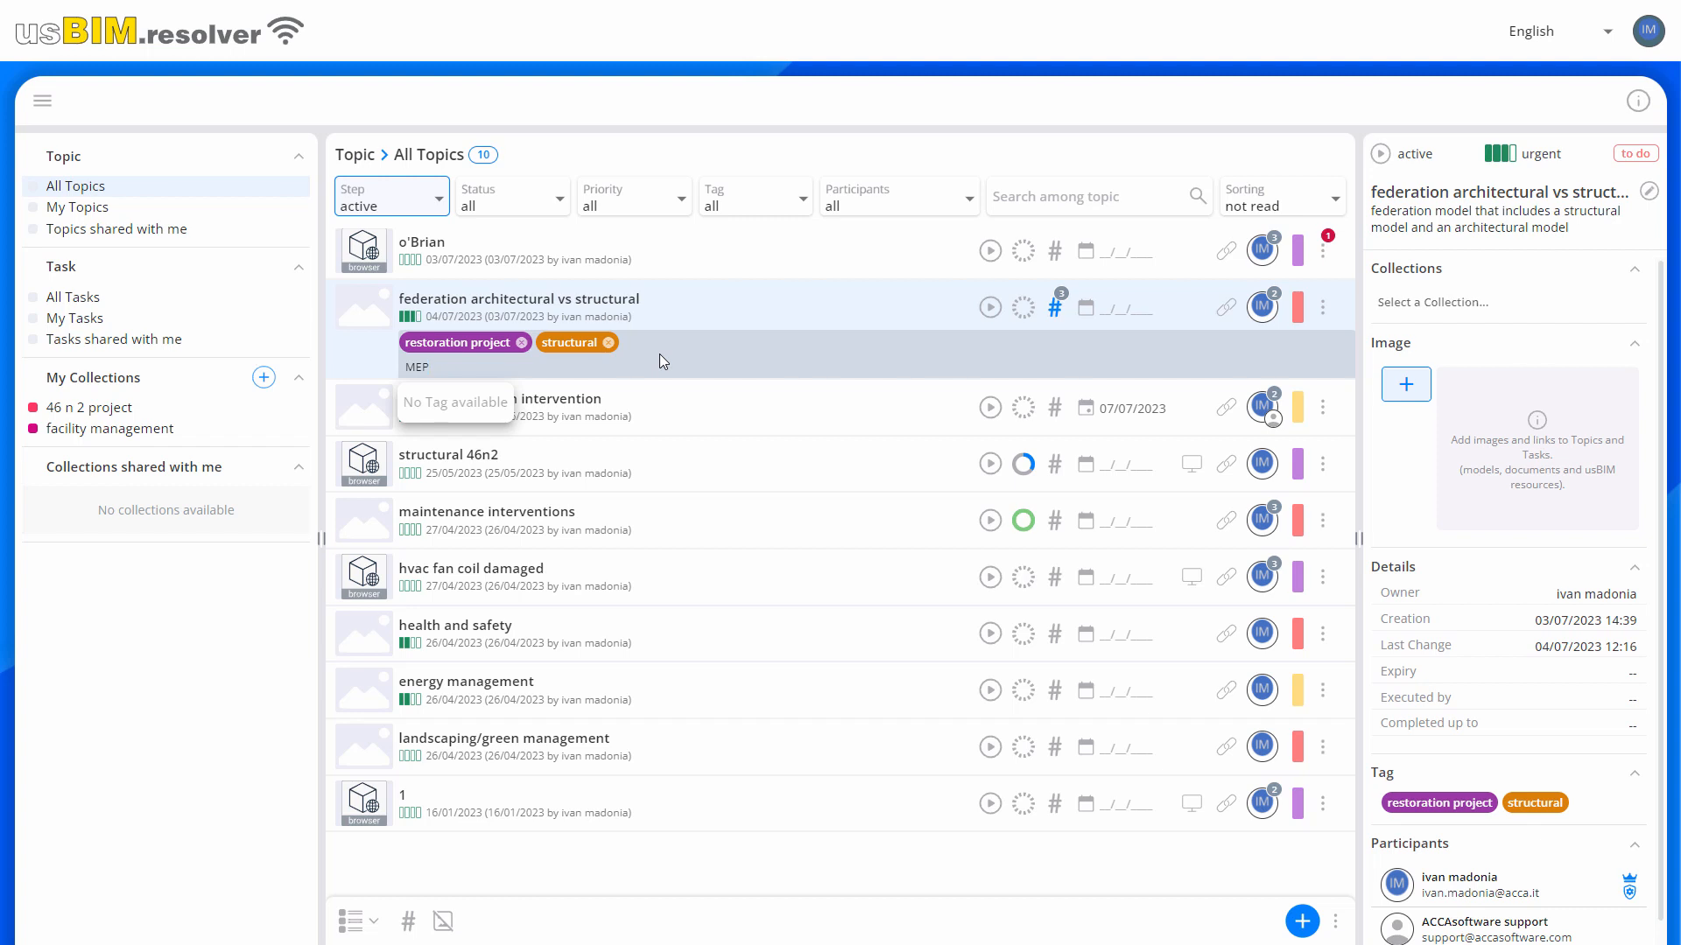
key(Return)
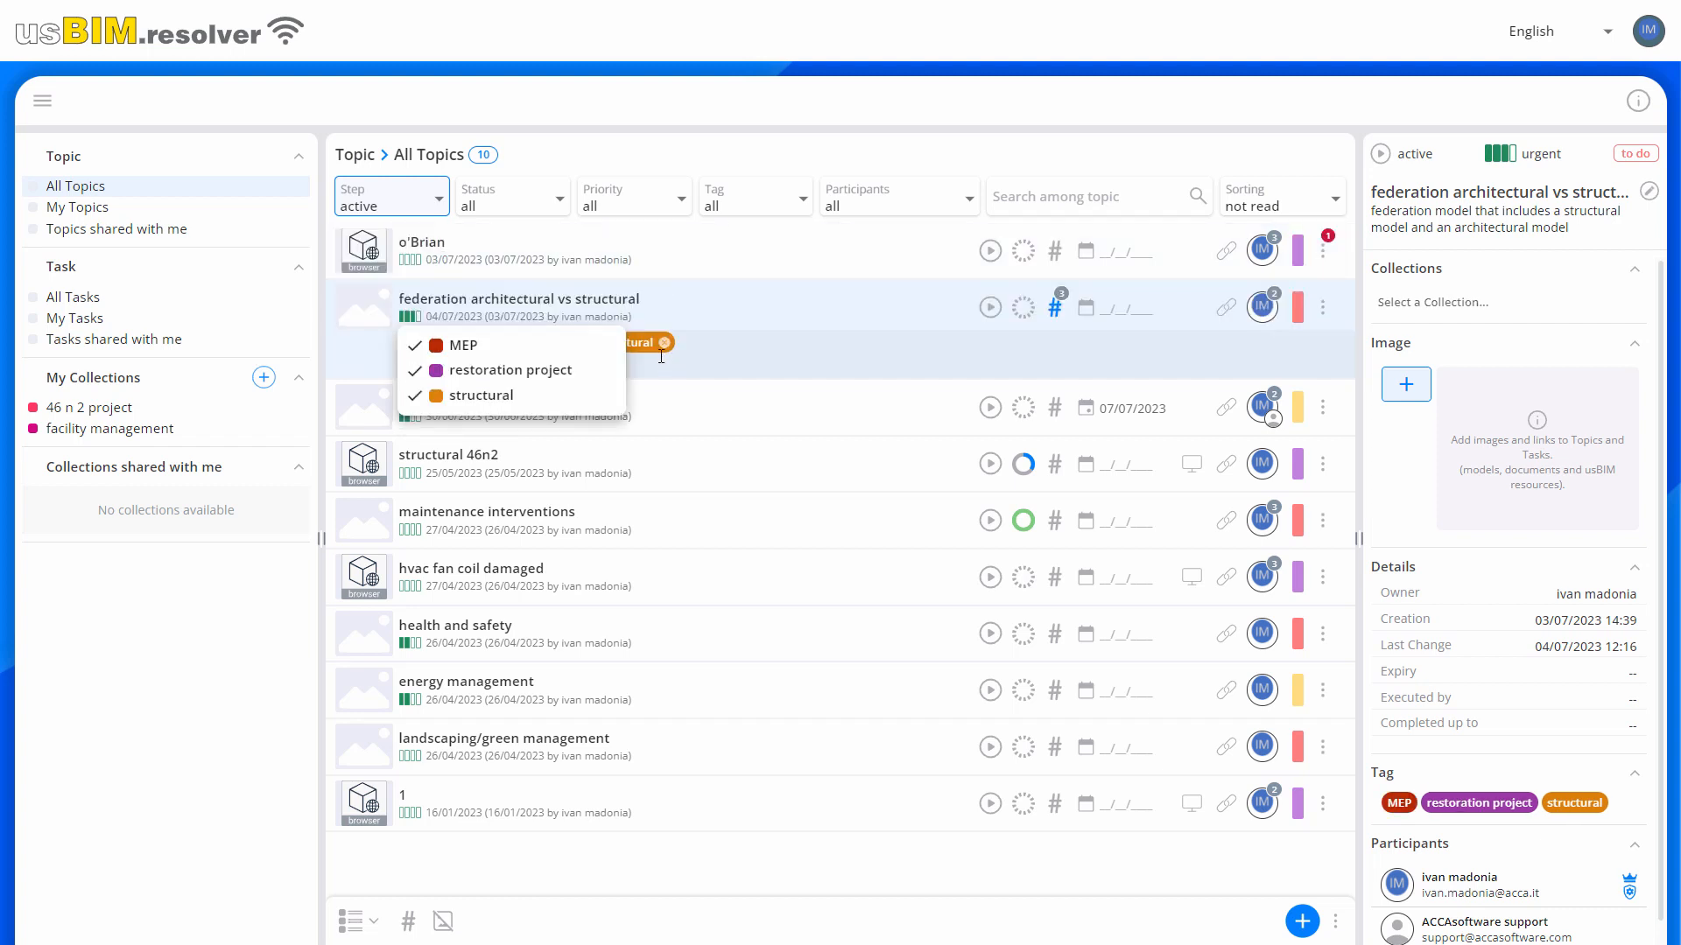
text(Architectural)
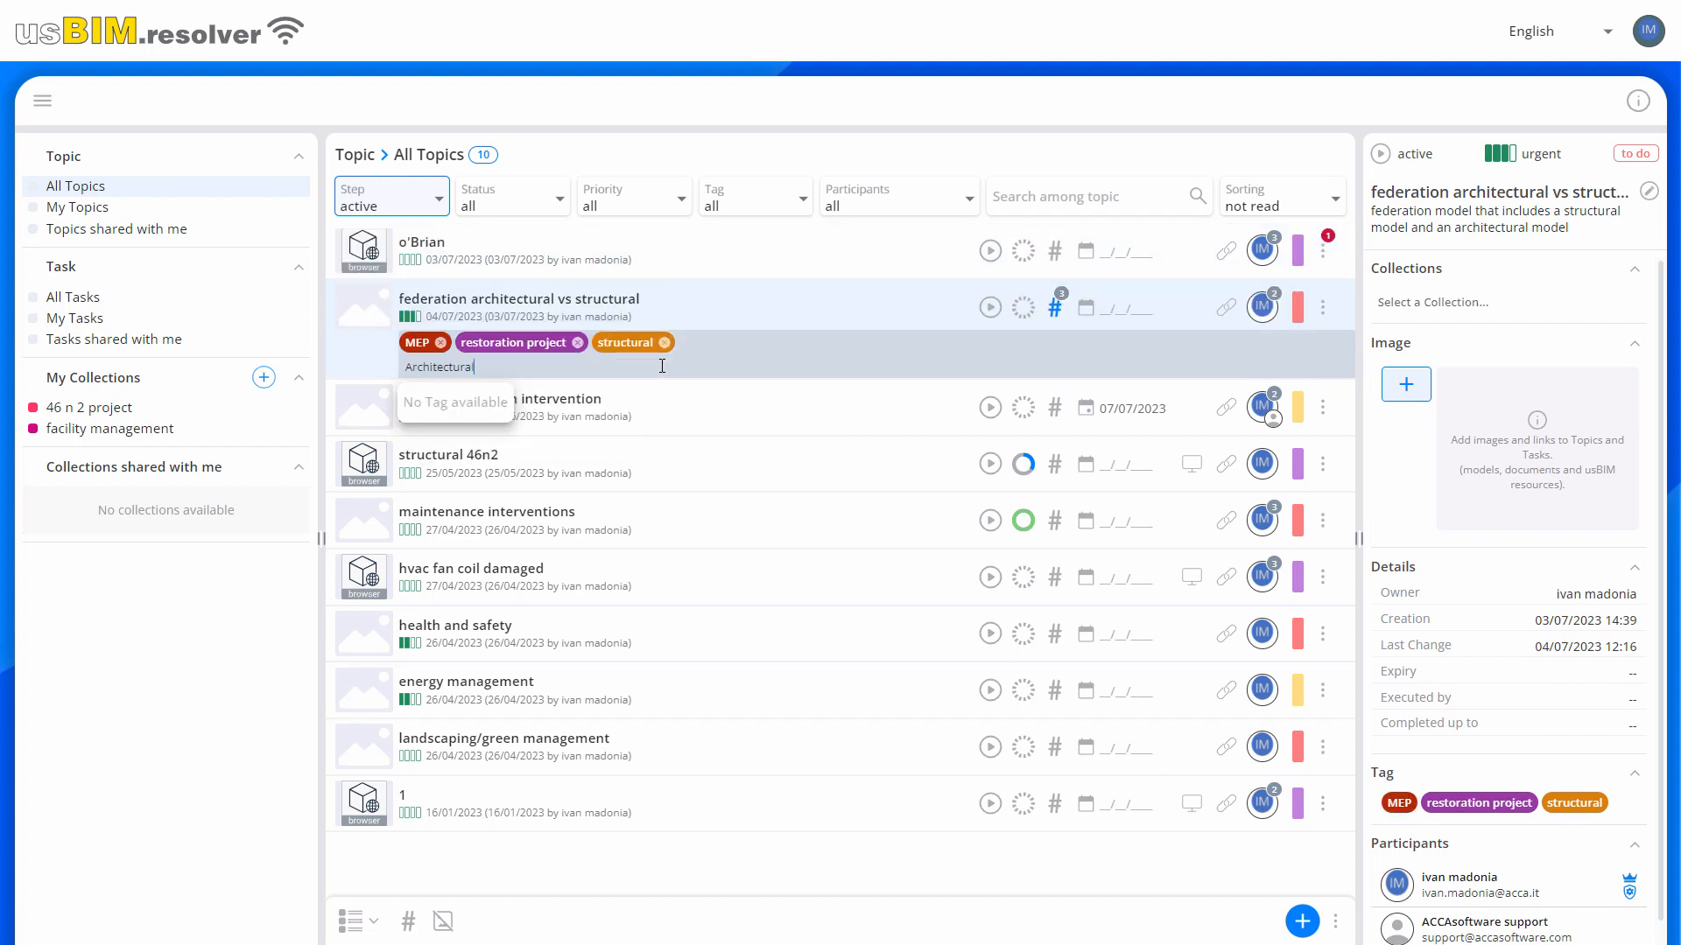
key(Return)
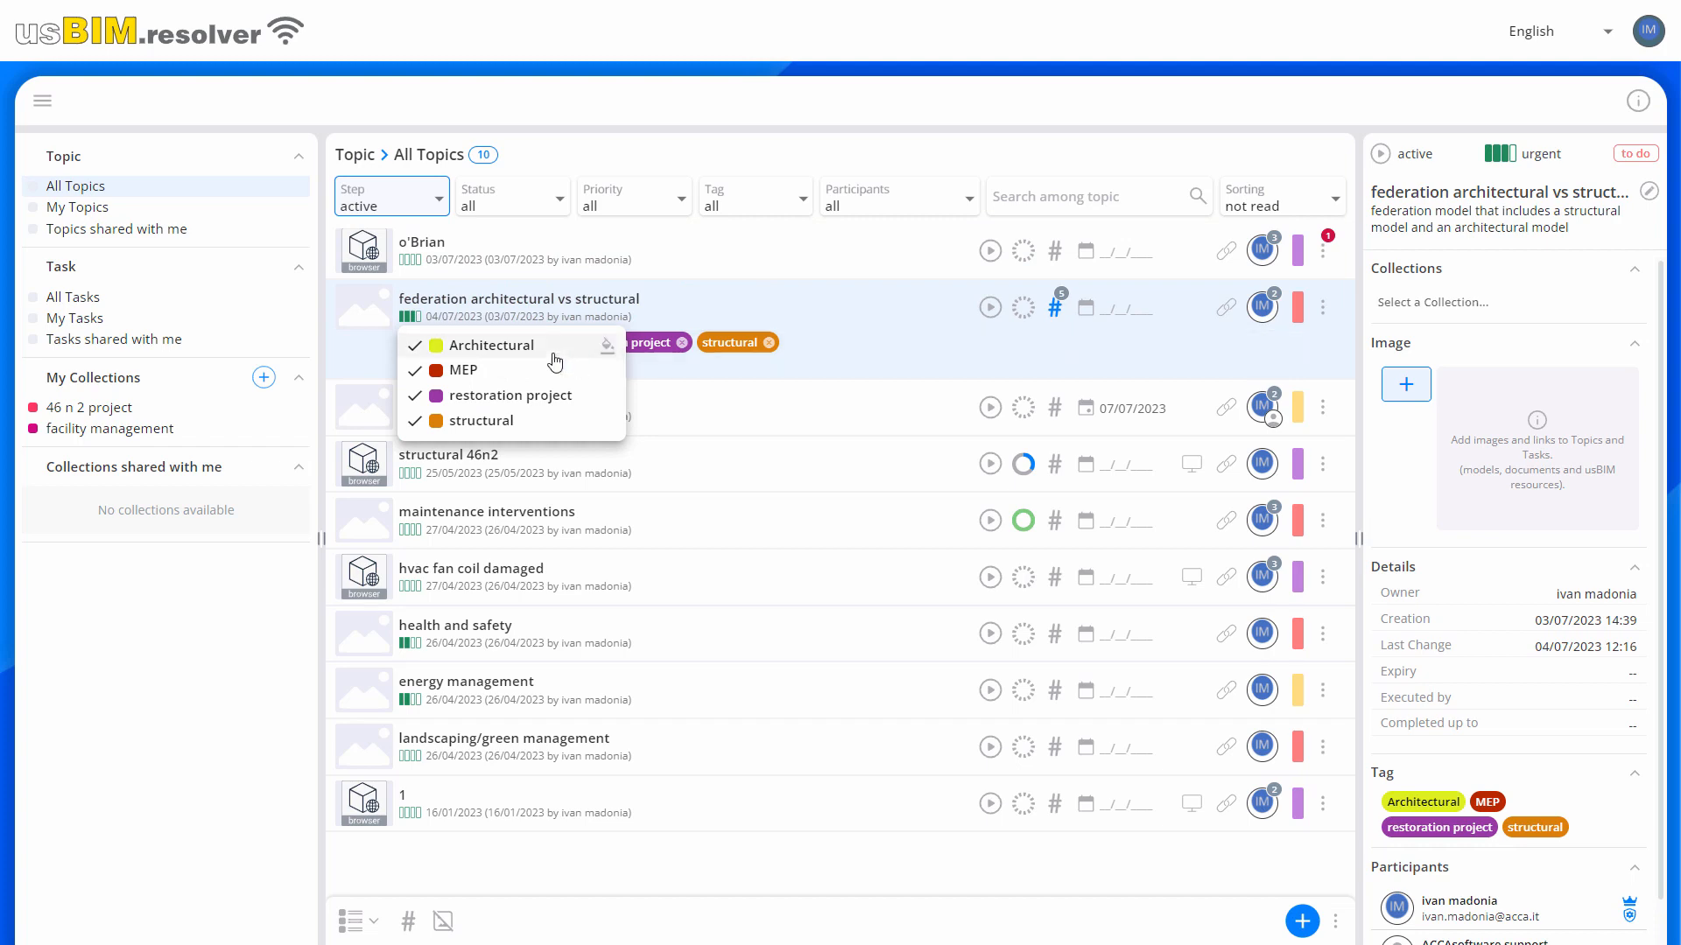
click(252, 619)
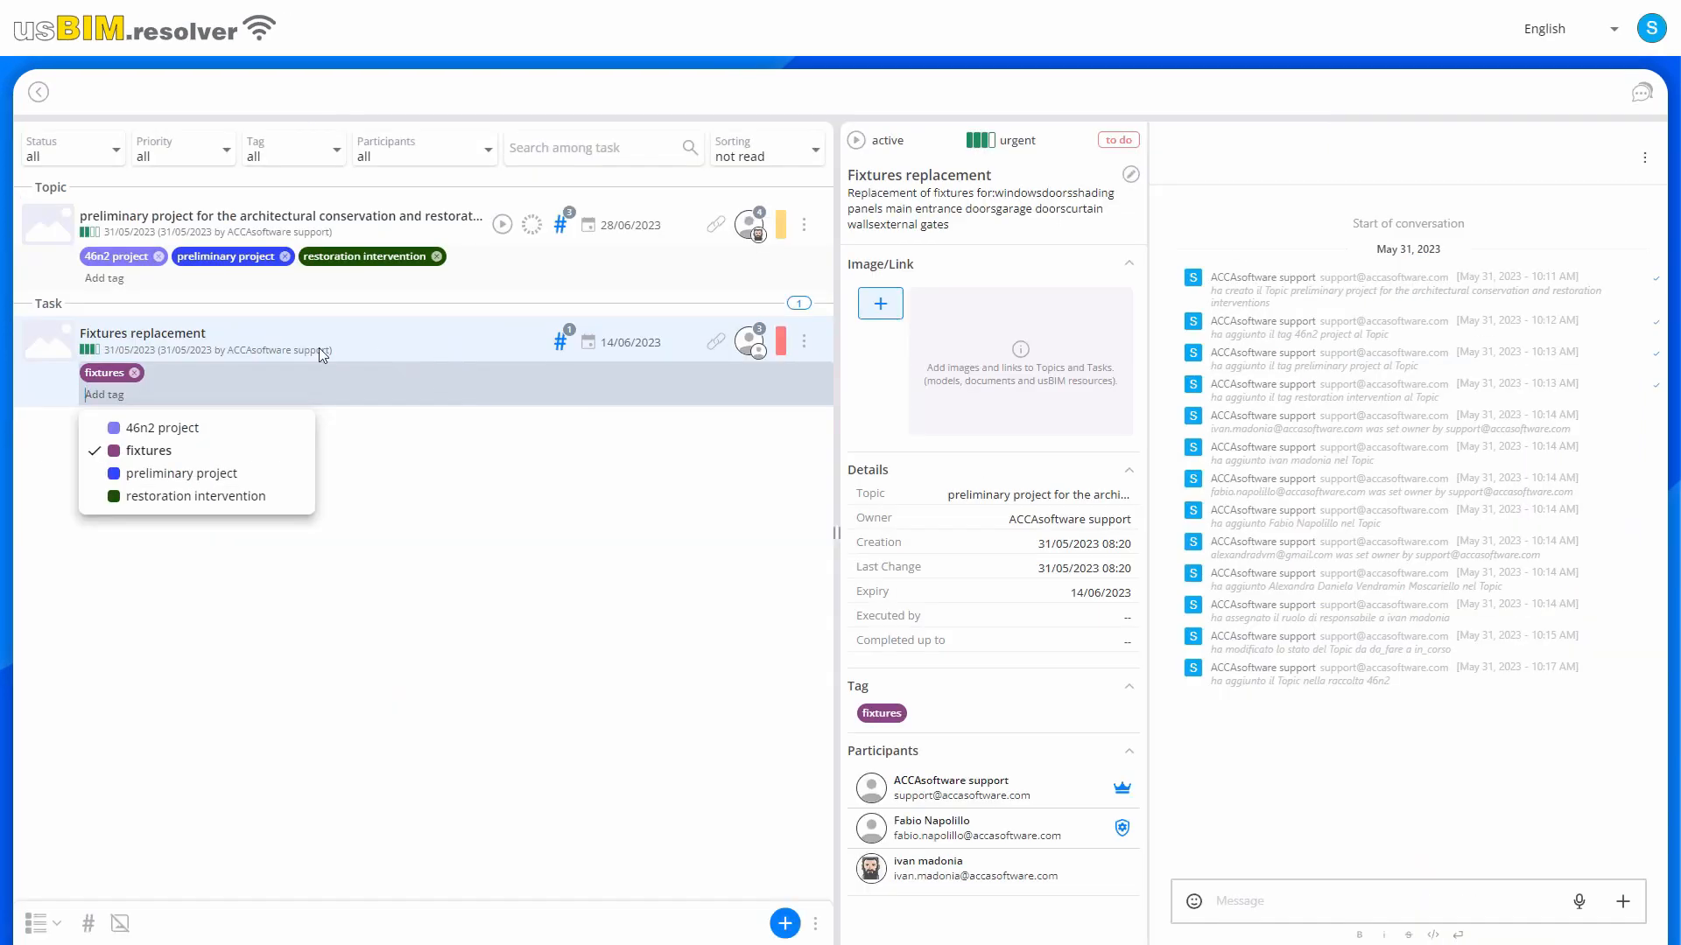
Attach the image file 46n2.png to the Fixtures replacement task.
click(50, 344)
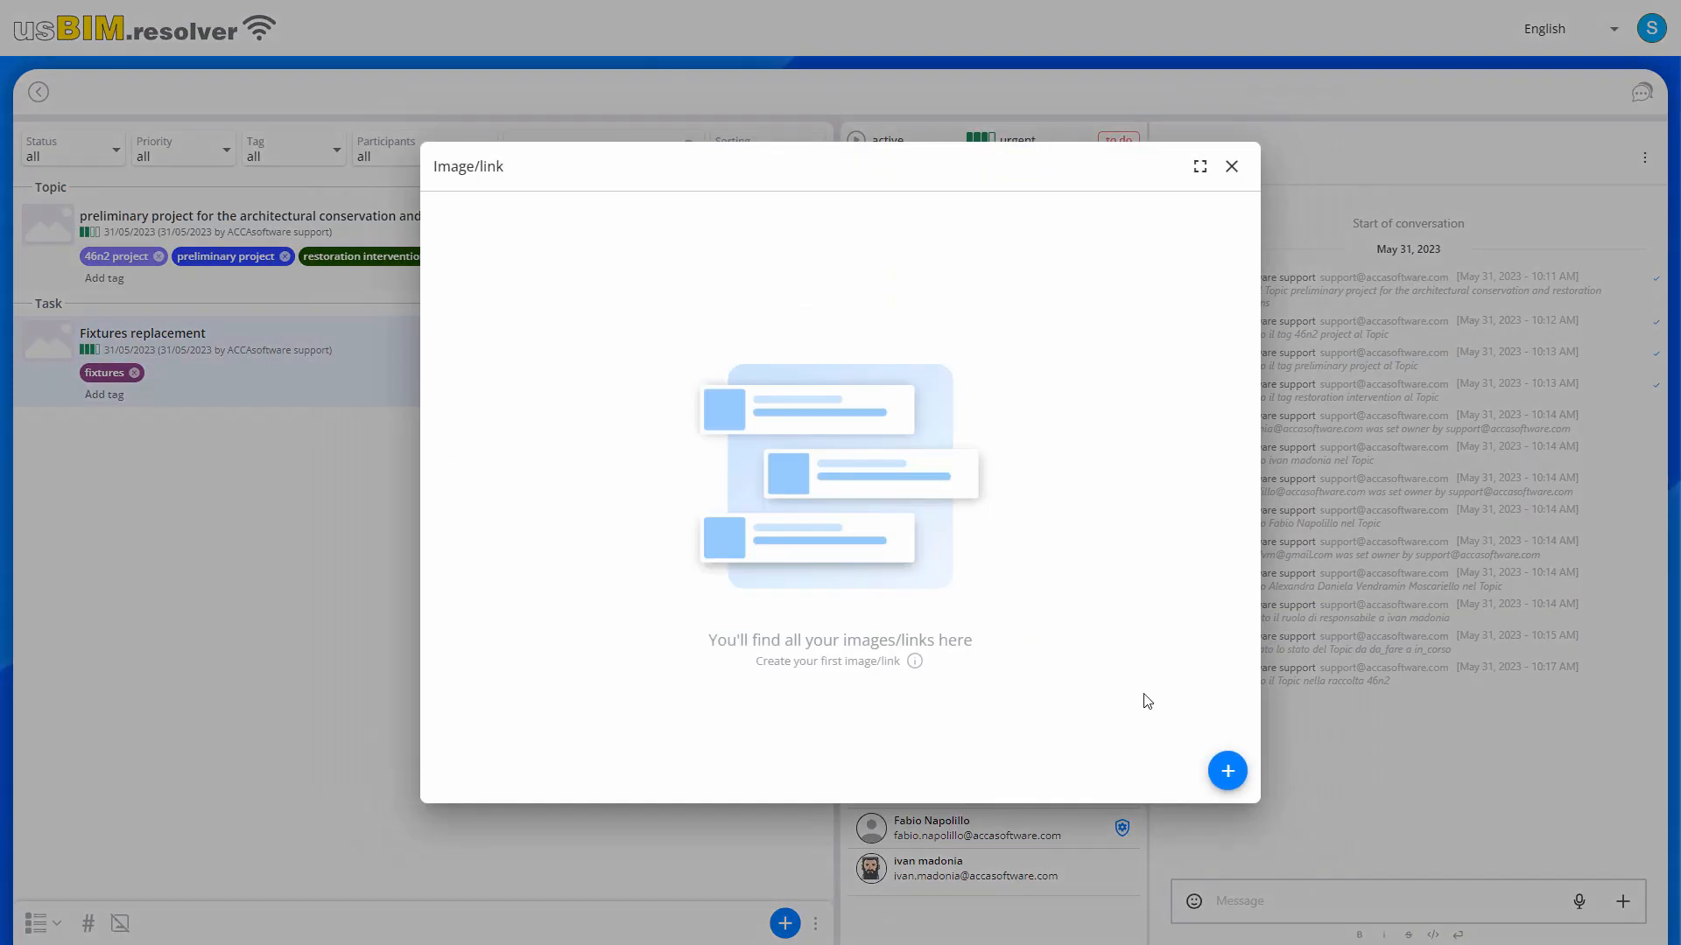
click(1227, 770)
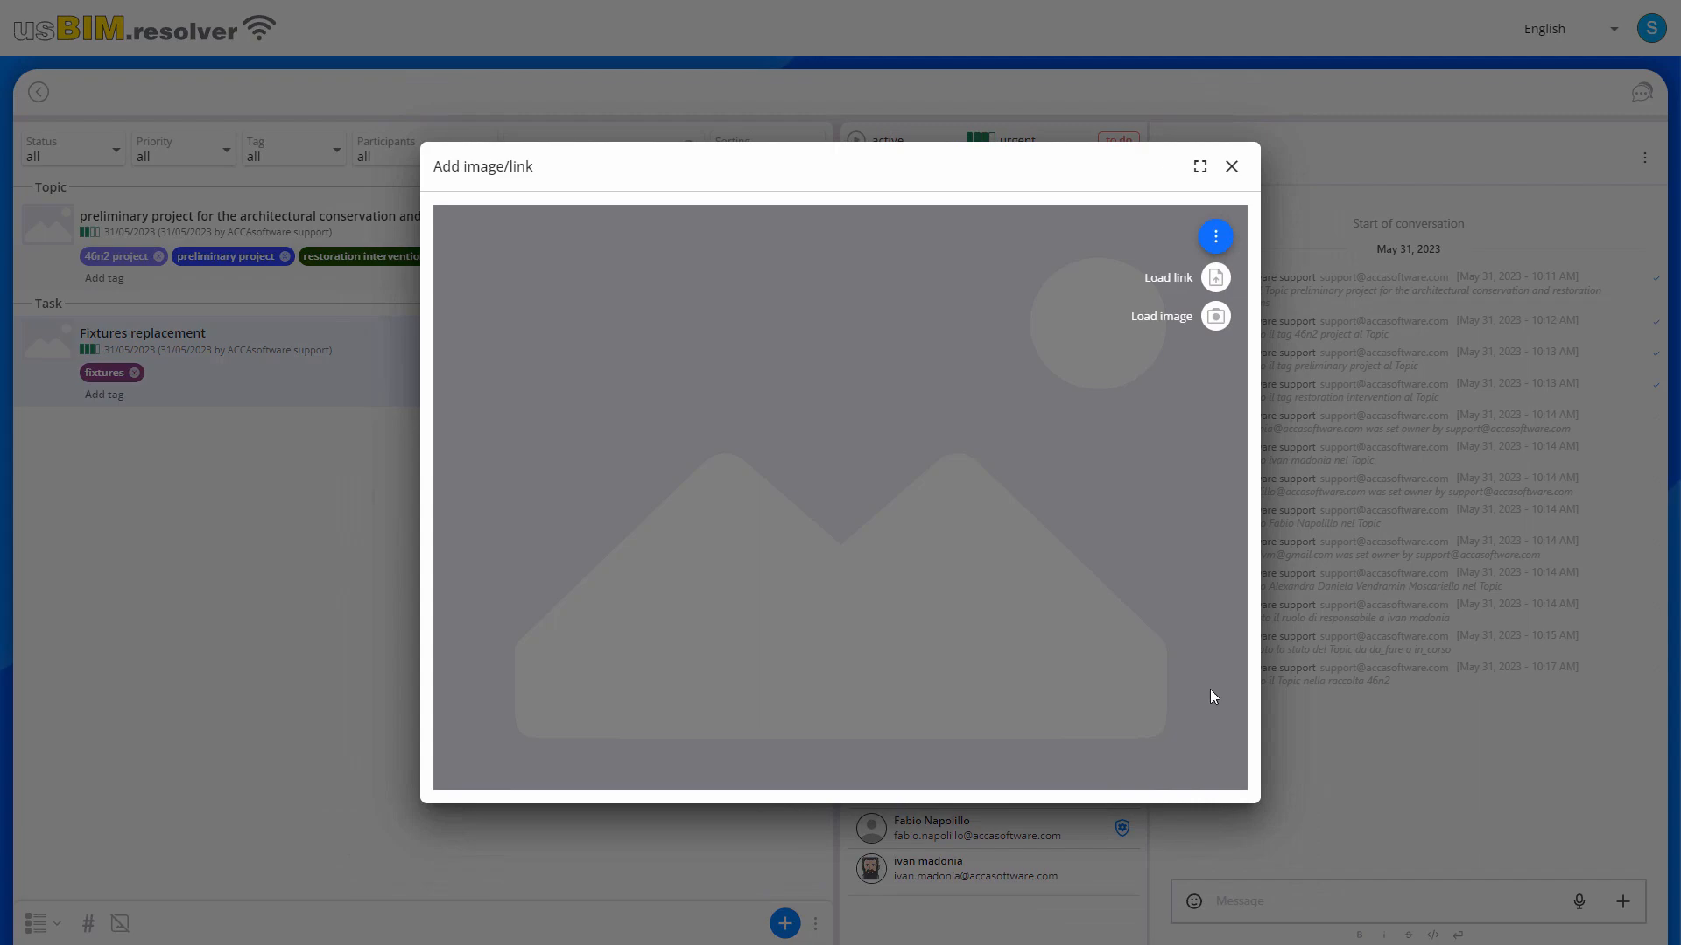
click(1214, 316)
click(116, 151)
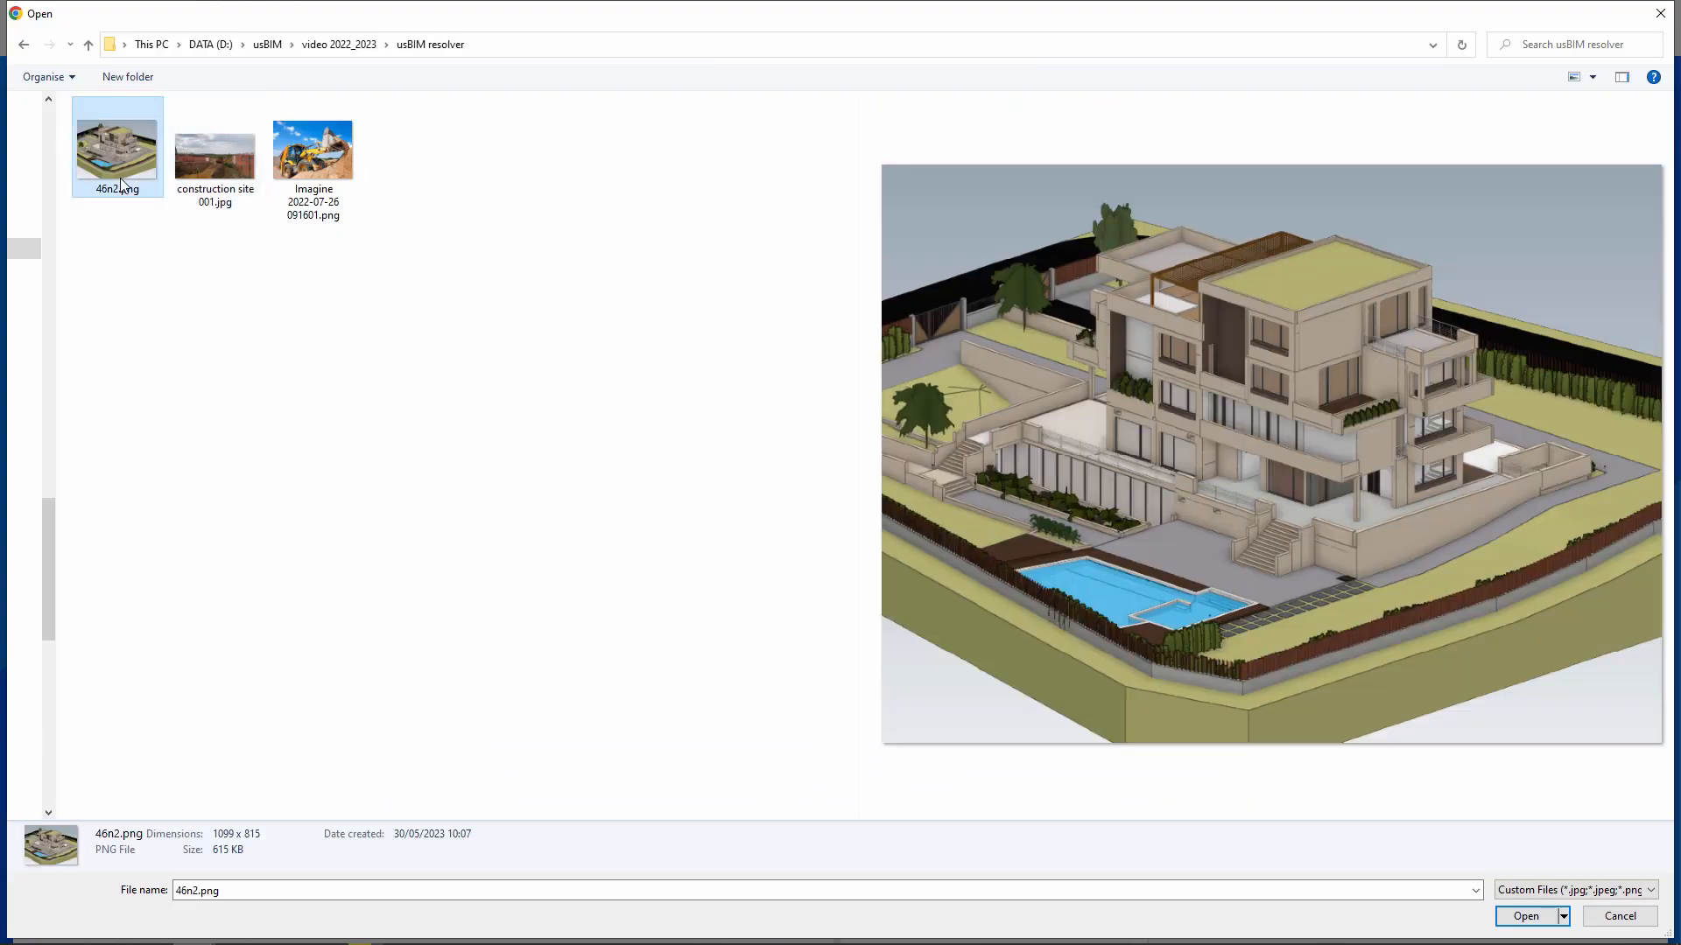
click(1526, 916)
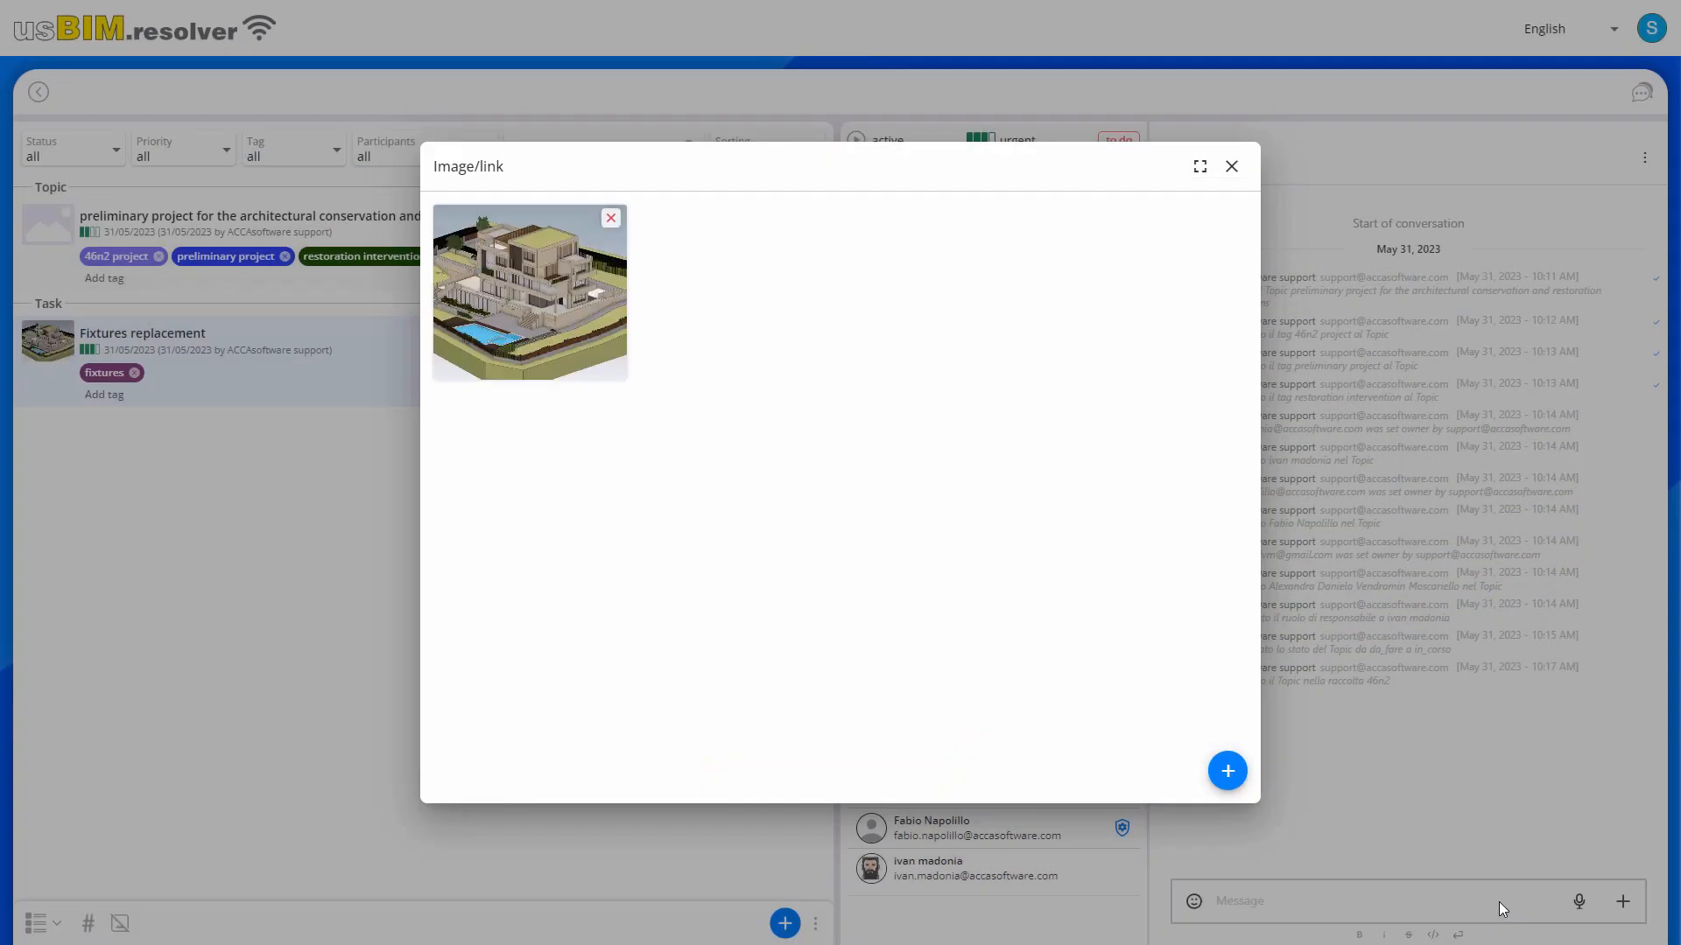
Link a document from the Architectural folder of the 46'n2 building project in usBIM.cloud to the Fixtures replacement task.
click(1231, 167)
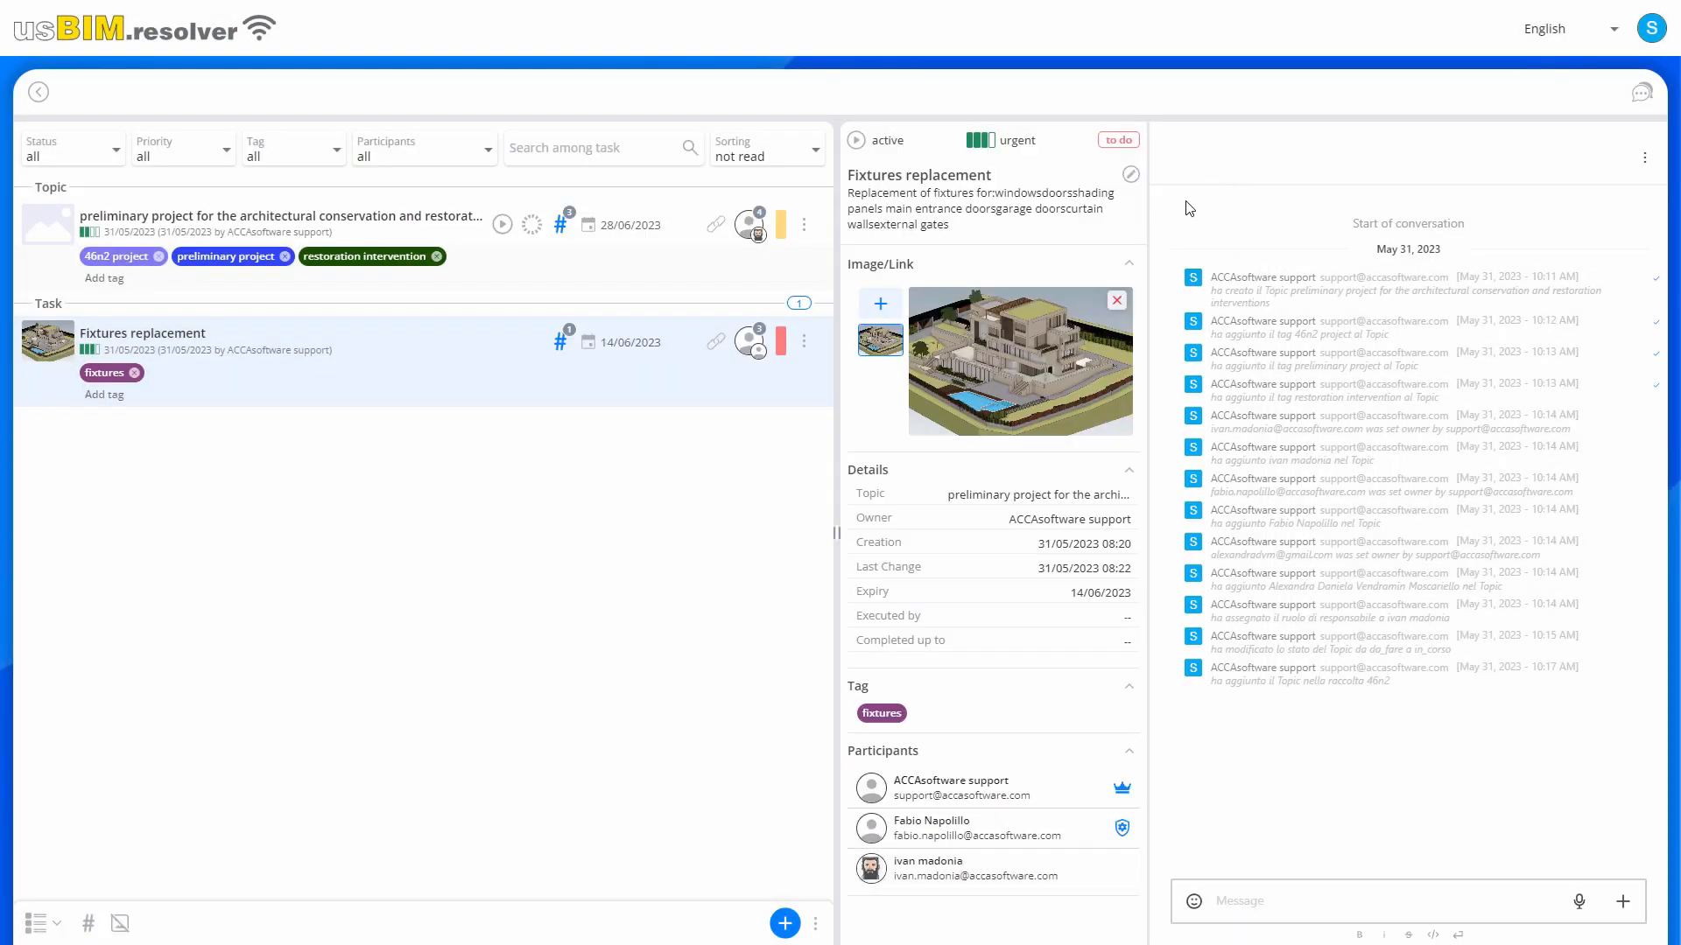
click(881, 303)
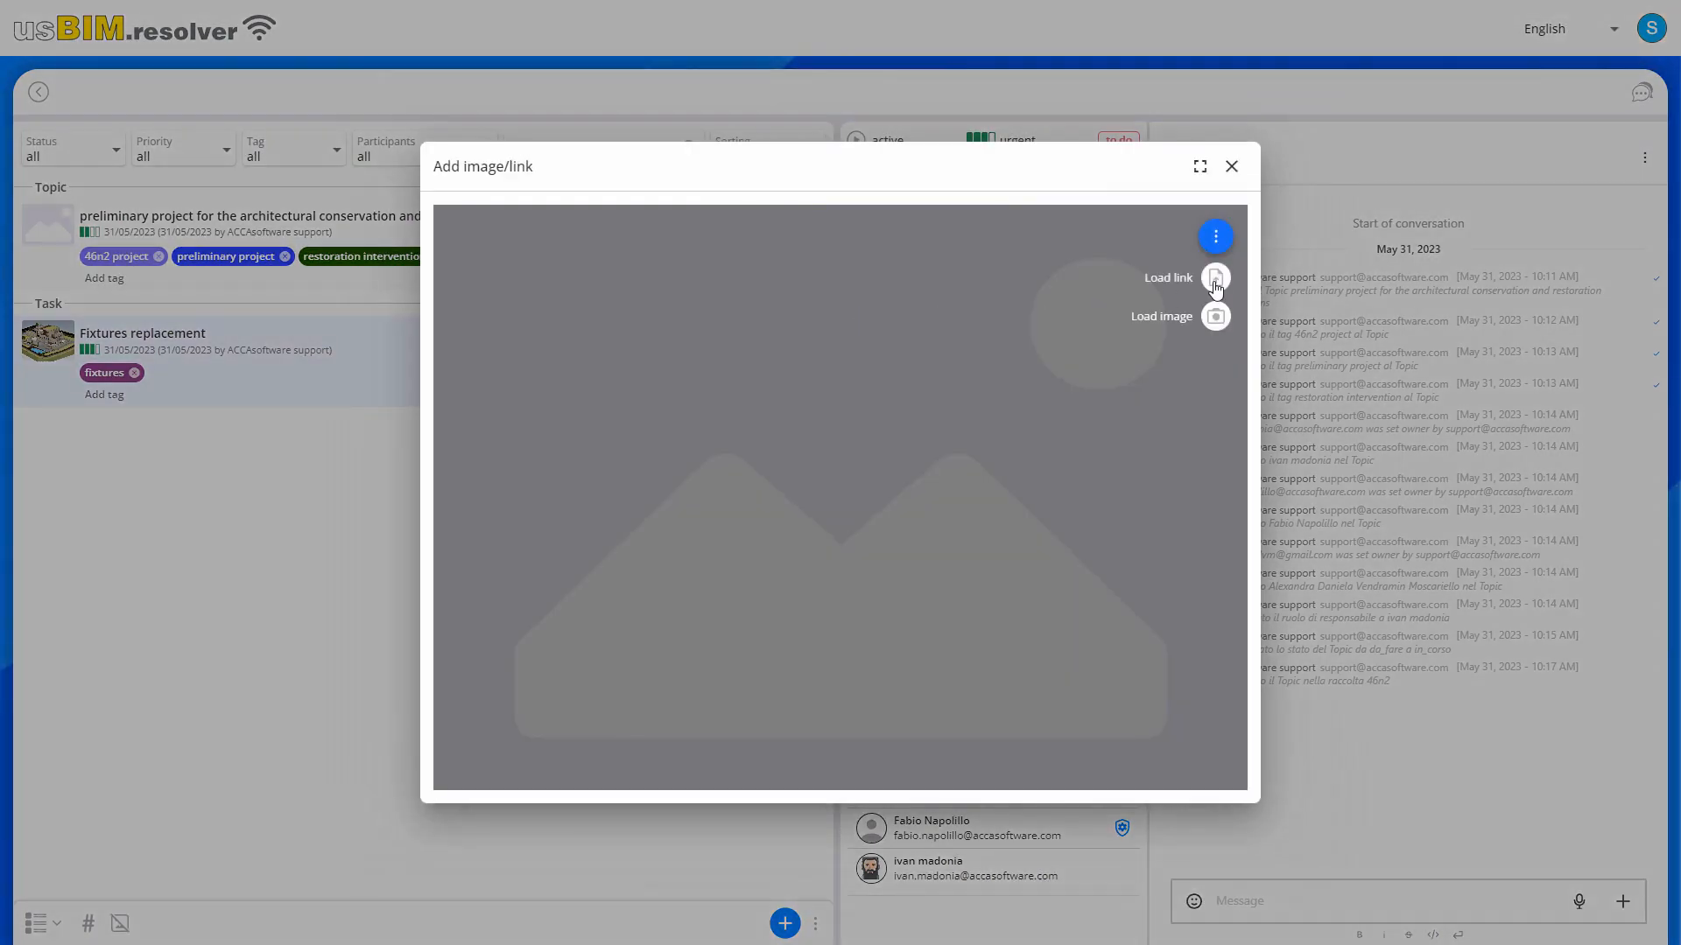
click(1215, 278)
double_click(767, 327)
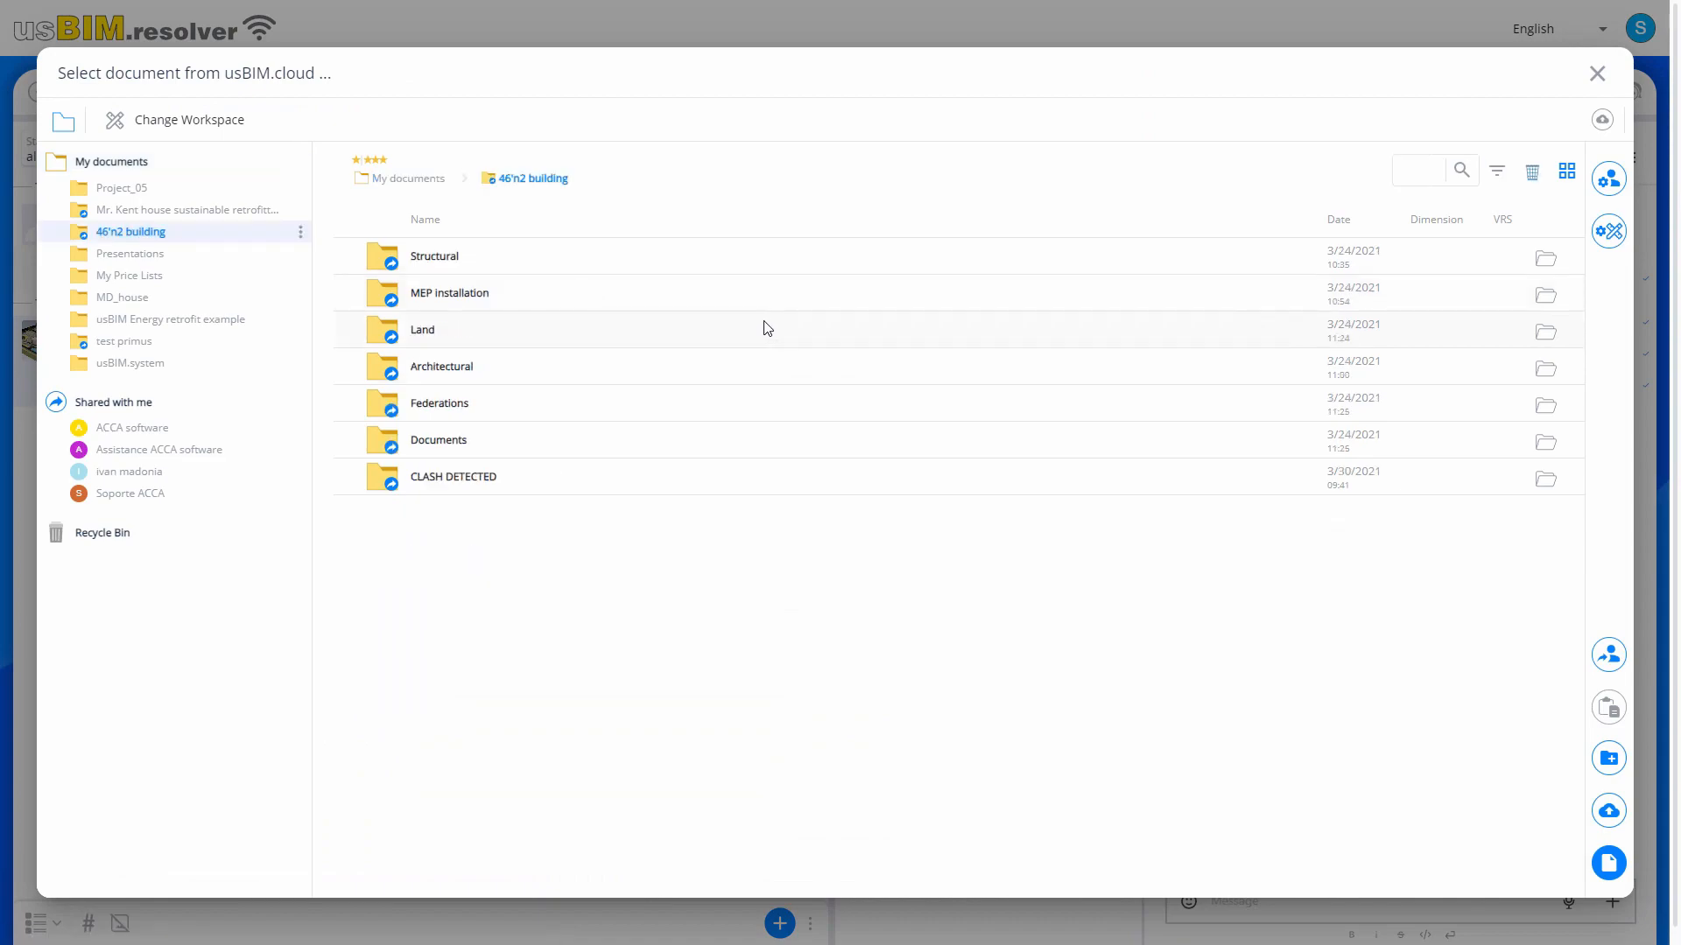
double_click(578, 366)
double_click(1504, 274)
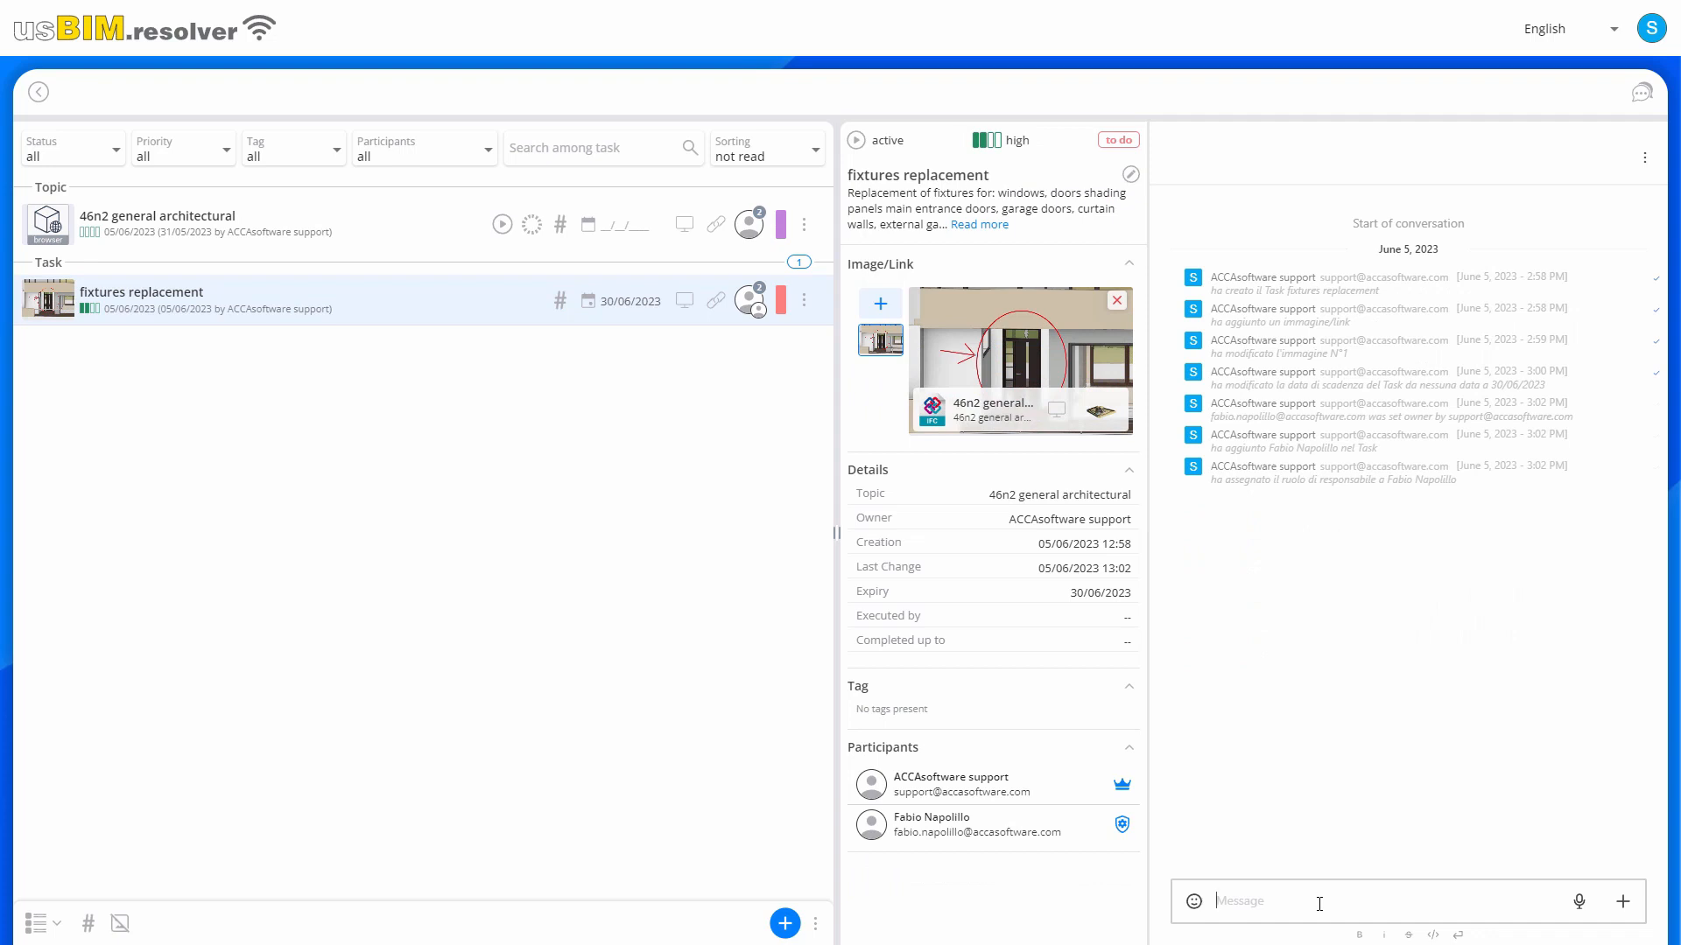
Post chat messages in the fixtures replacement task requesting a new main entrance fixture in the architectural design, maximum urgency, and noting the attached pdf technical sheet.
text(Hi there Would you mind to edit the architectural design by inserting a new main entrance fixture?)
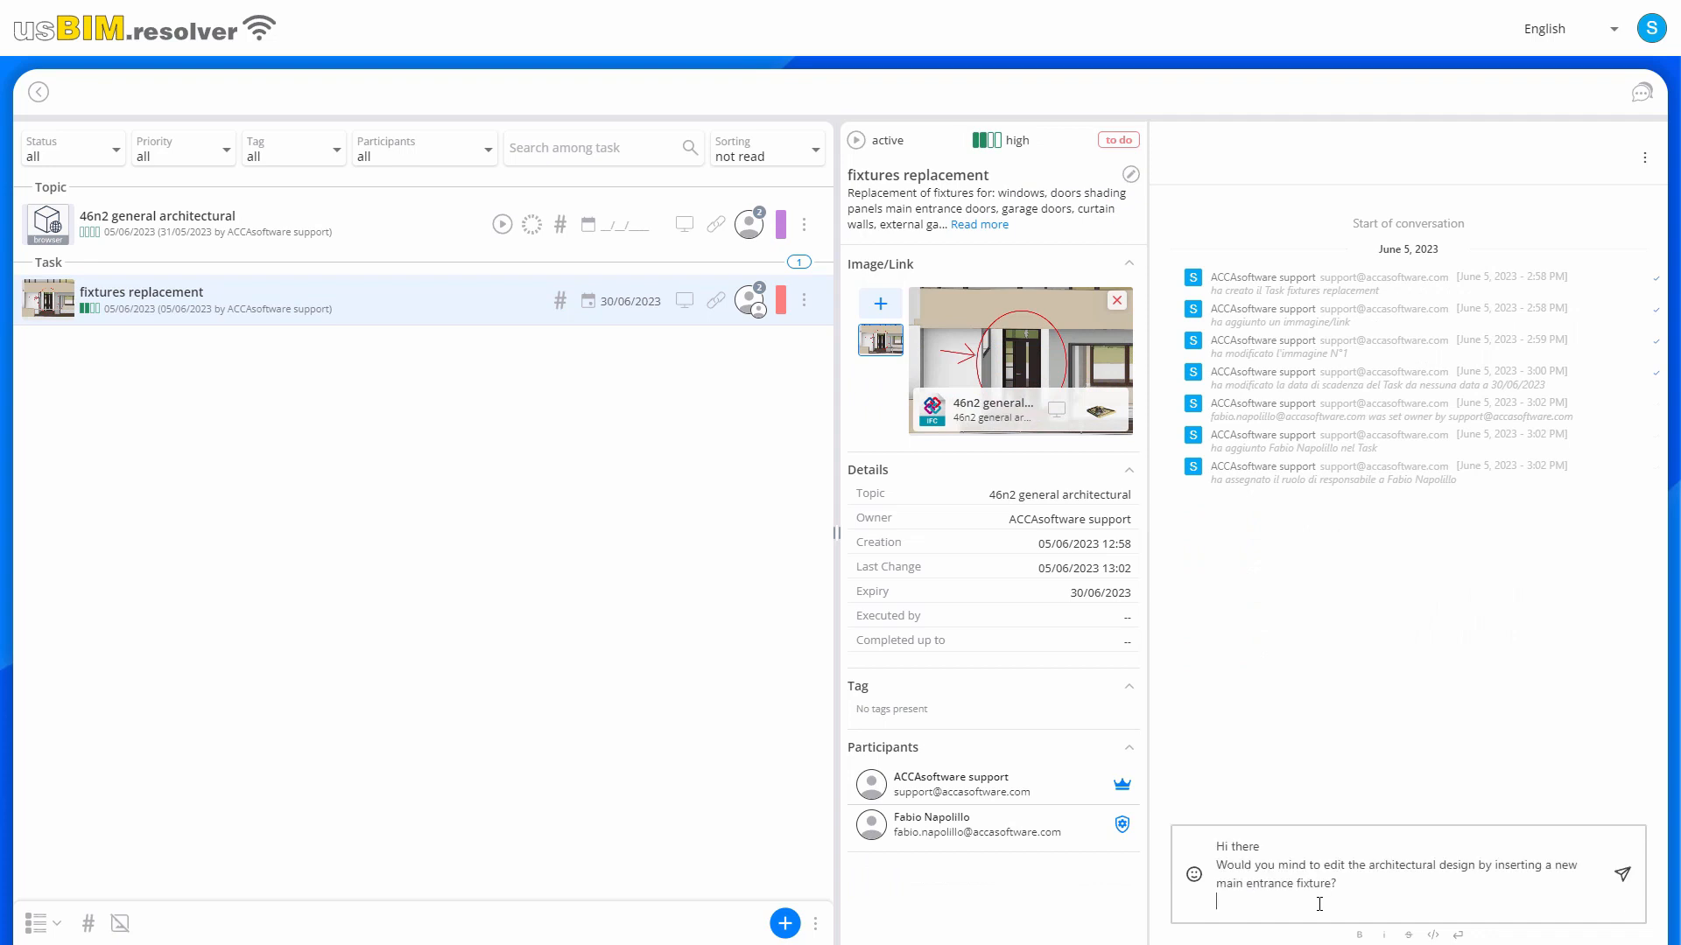
key(Return)
text(Please consider this task with maximum urgency.)
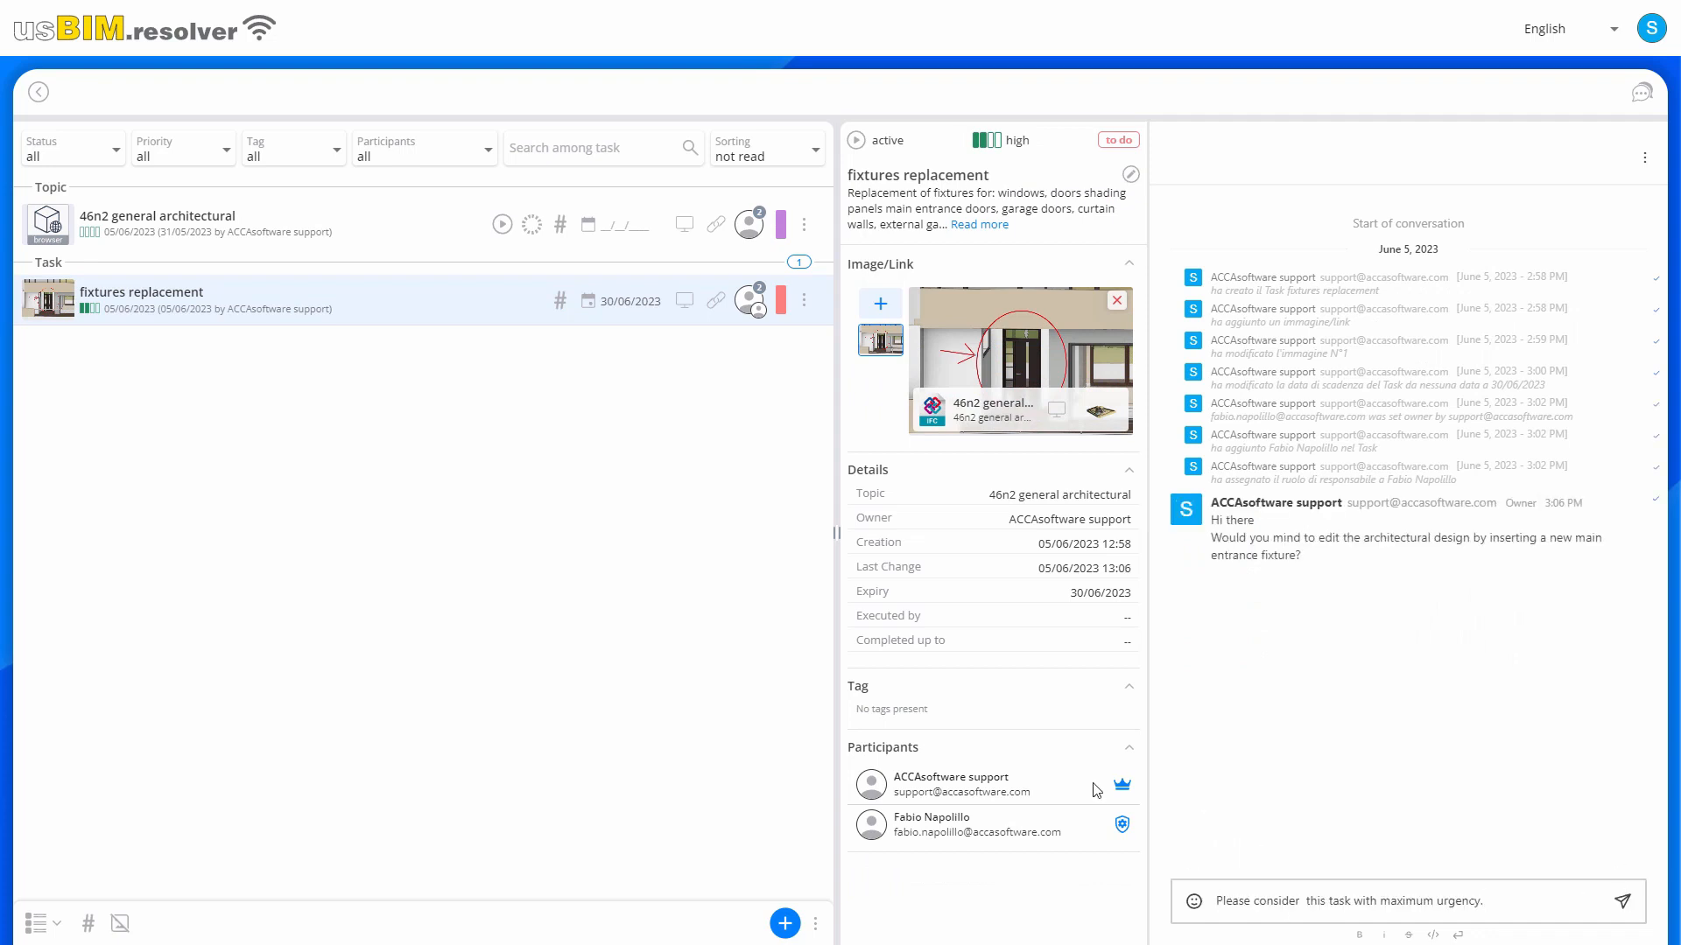
key(Return)
text(You will find the technical sheet of element to be installed in the attached pdf file.)
key(Return)
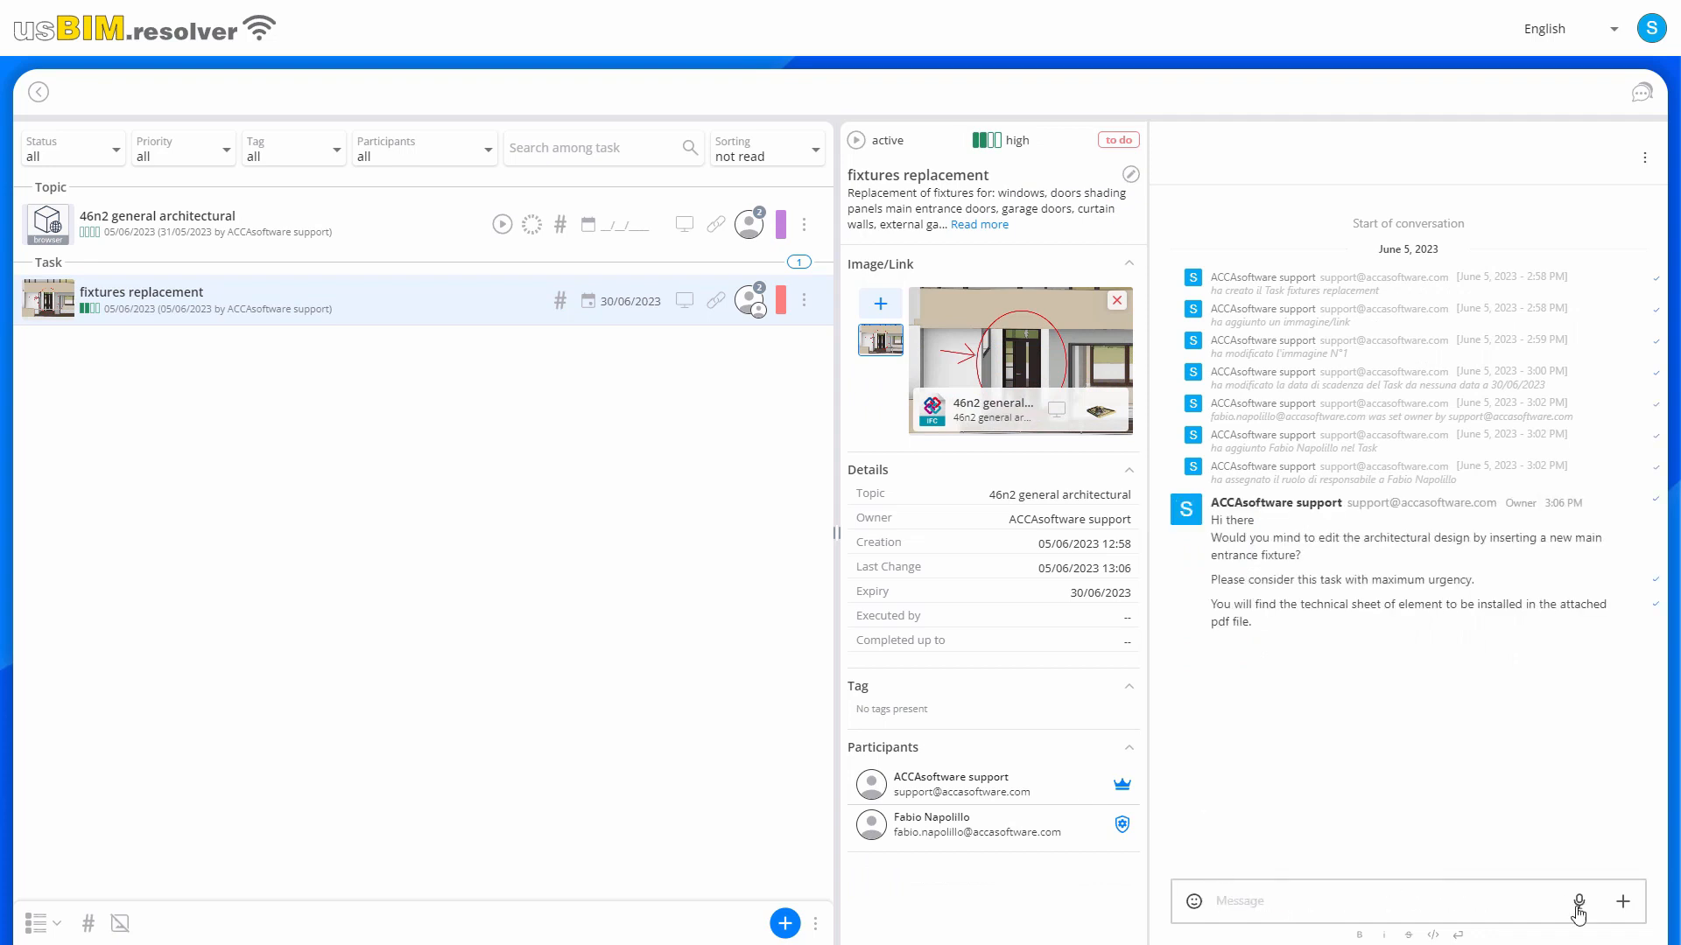
Attach the file Doors and Window contractor.pdf to the fixtures replacement task's conversation.
click(1620, 909)
click(1594, 852)
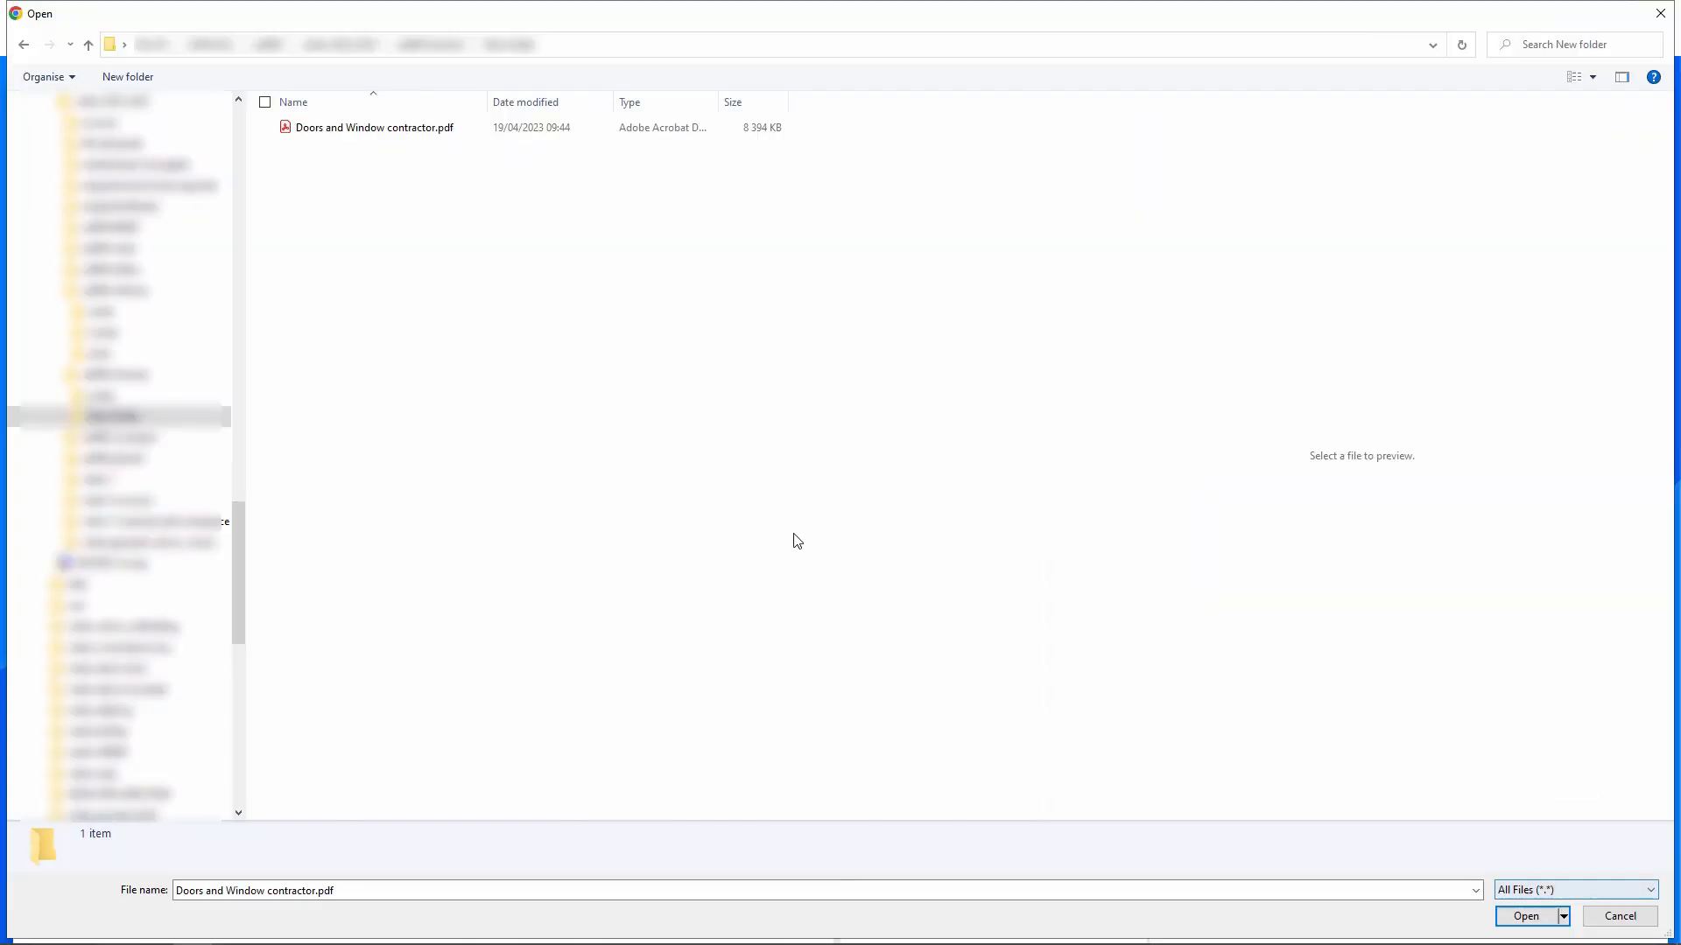
click(360, 131)
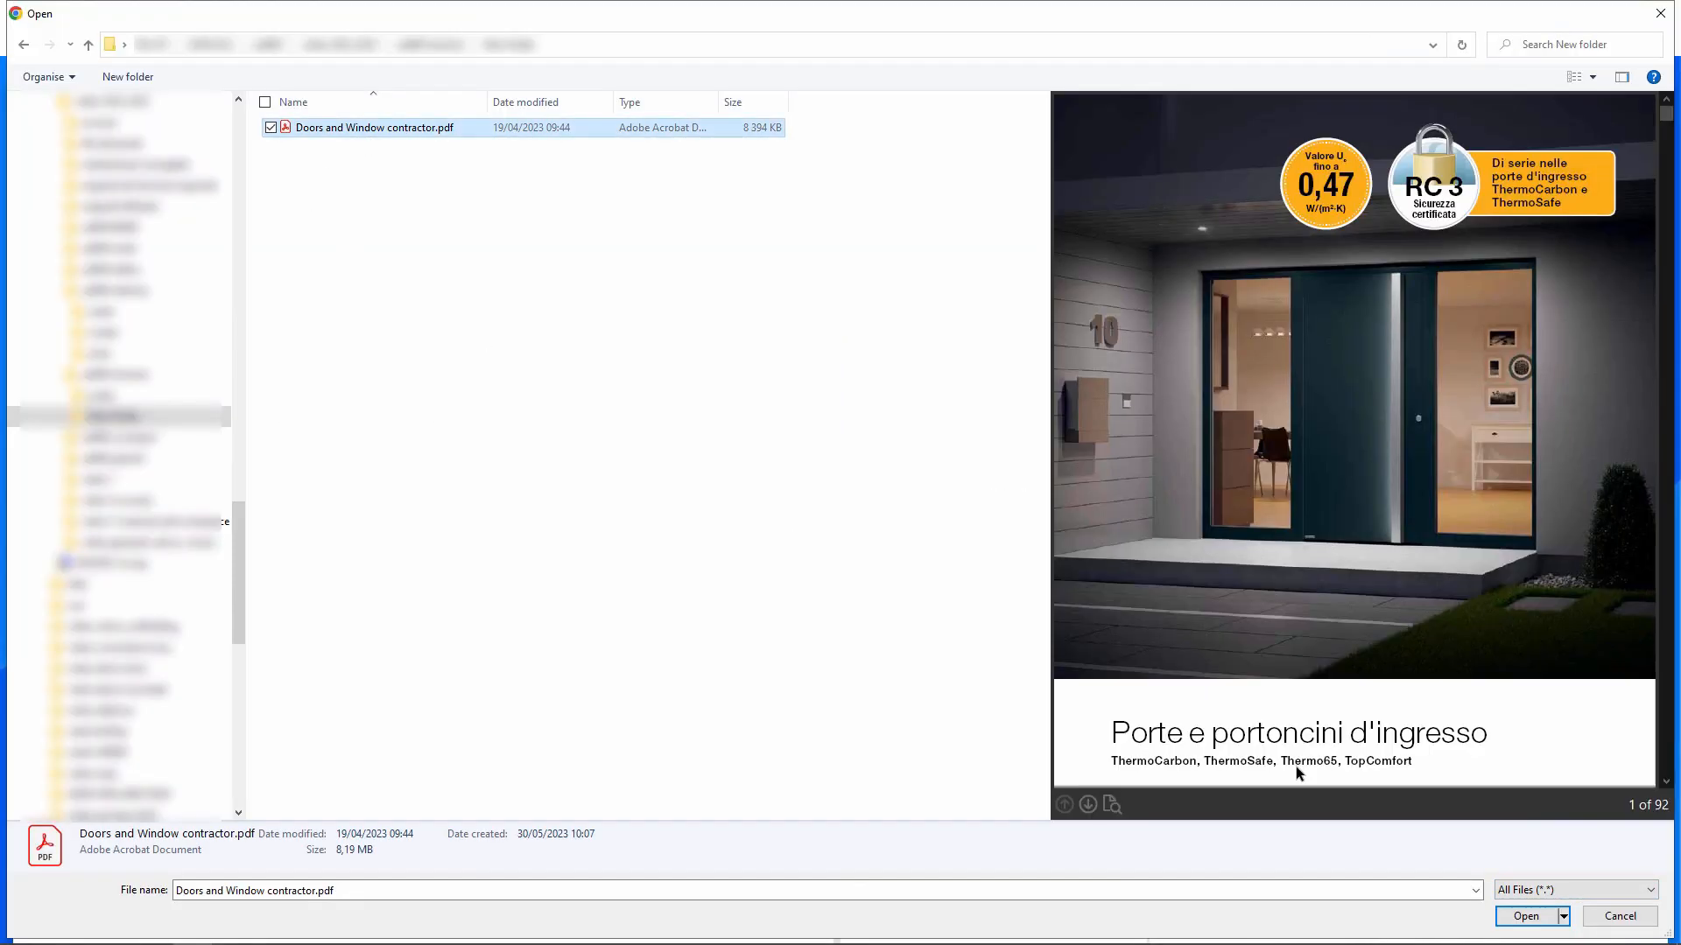
click(1534, 917)
click(1611, 435)
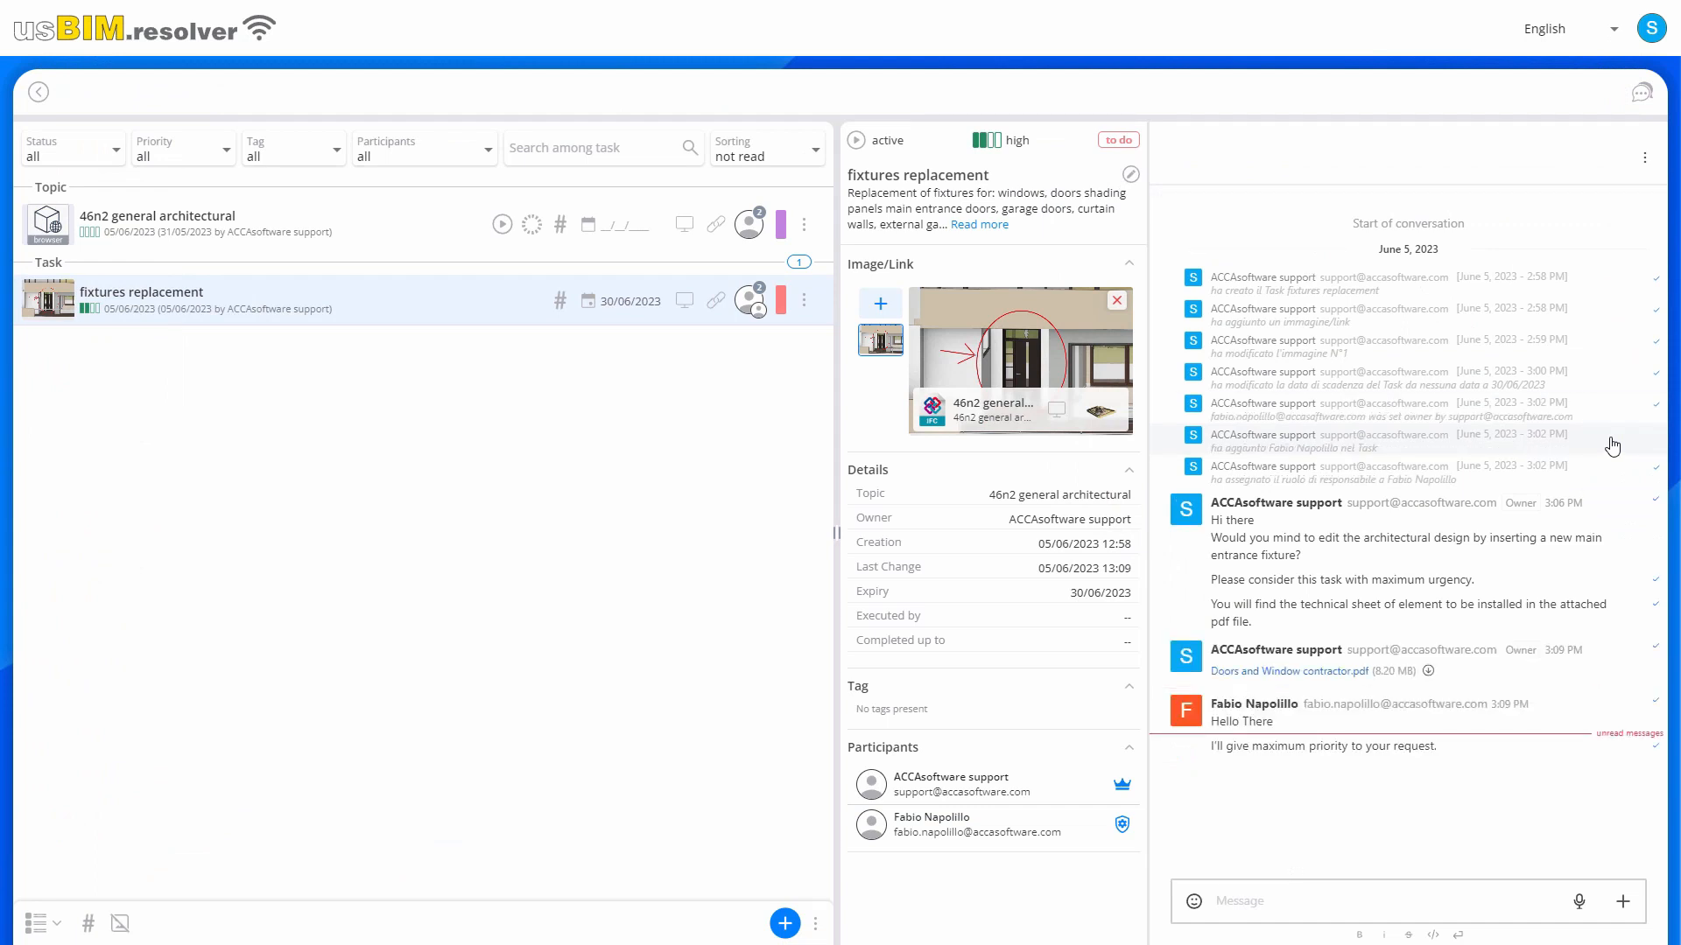
Display the tasks as a status board, move the fixtures replacement card to in progress, and go back to the topics.
click(42, 923)
click(138, 855)
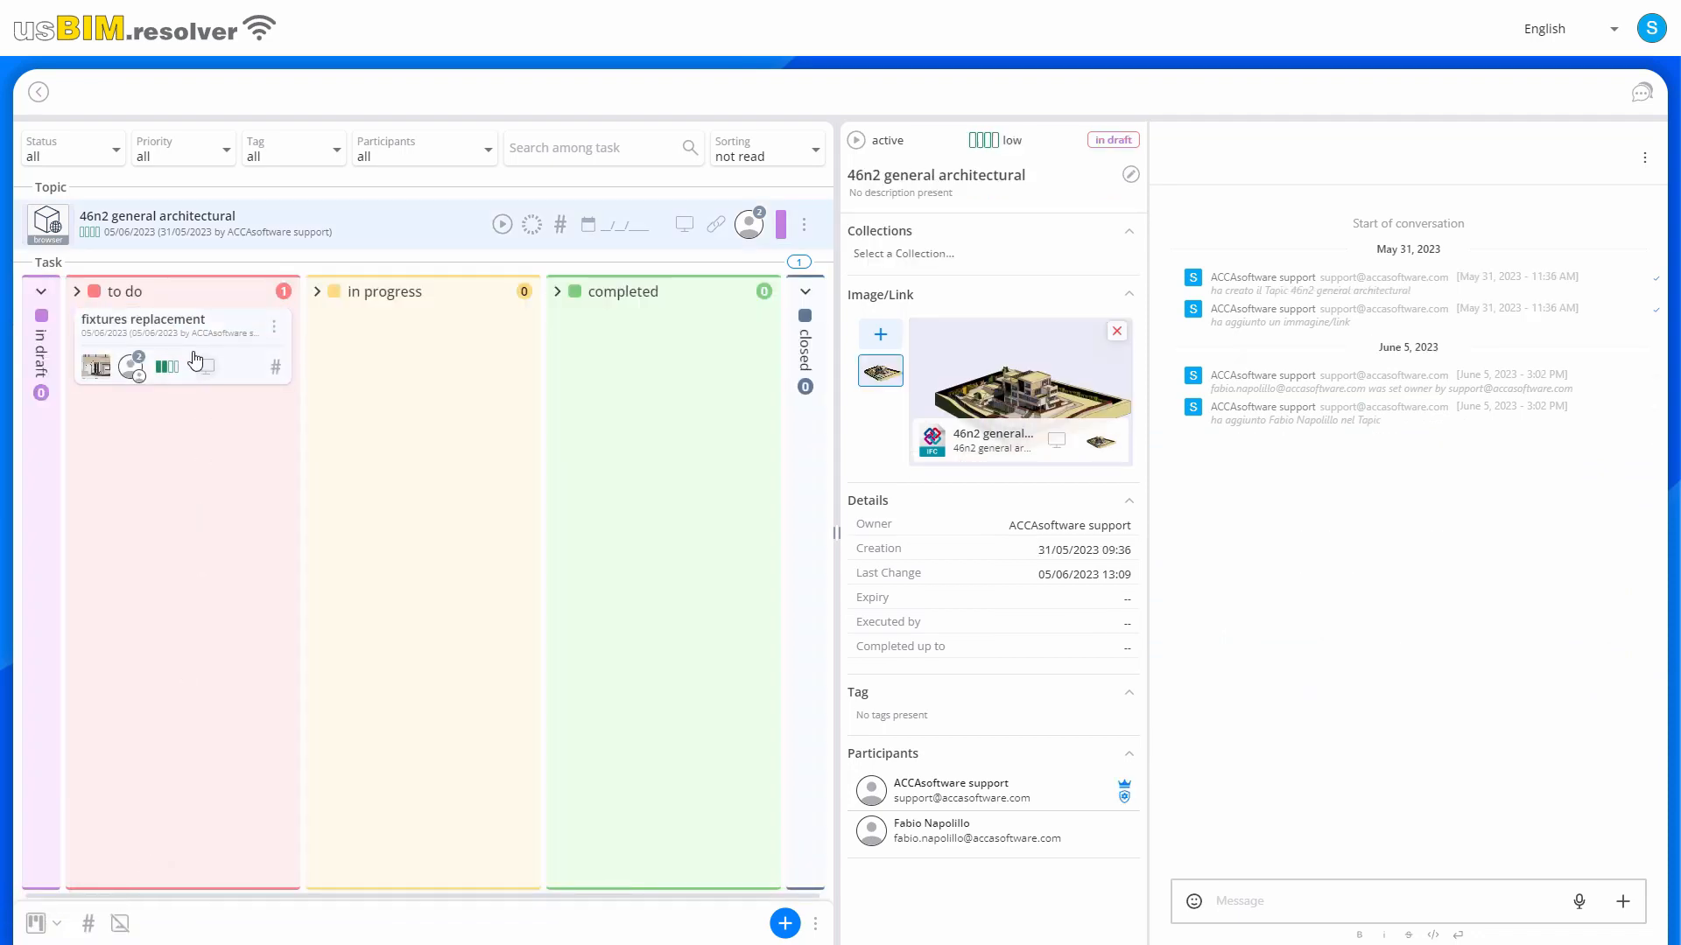
drag(191, 323, 420, 336)
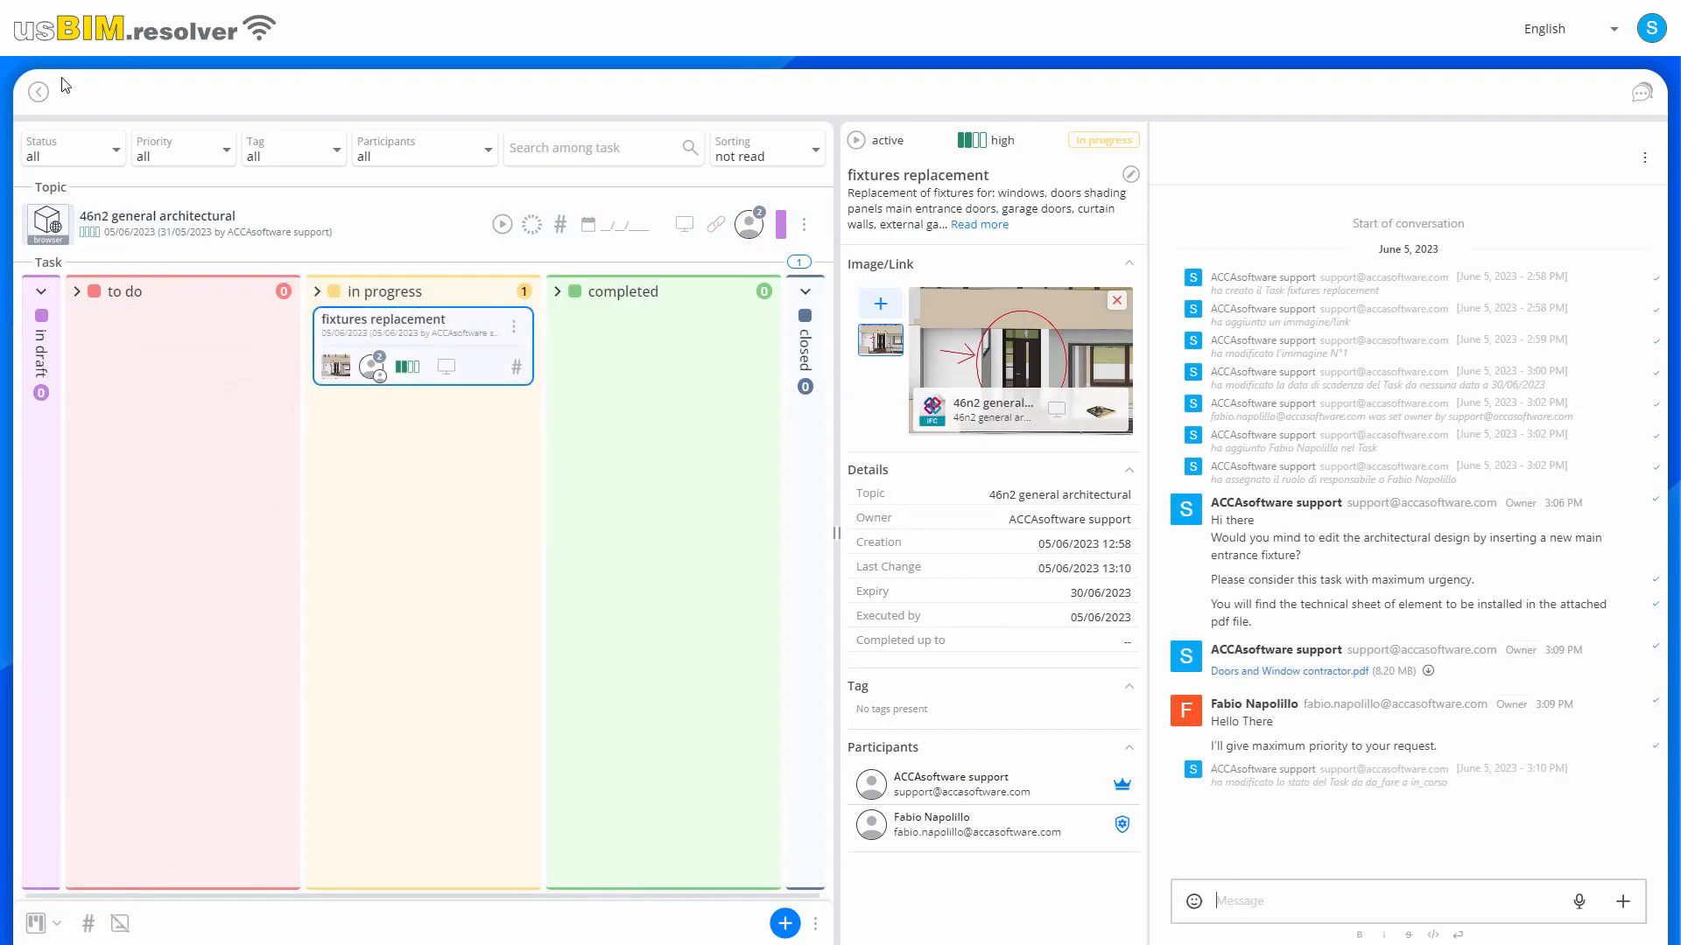
click(38, 91)
drag(823, 255, 1144, 265)
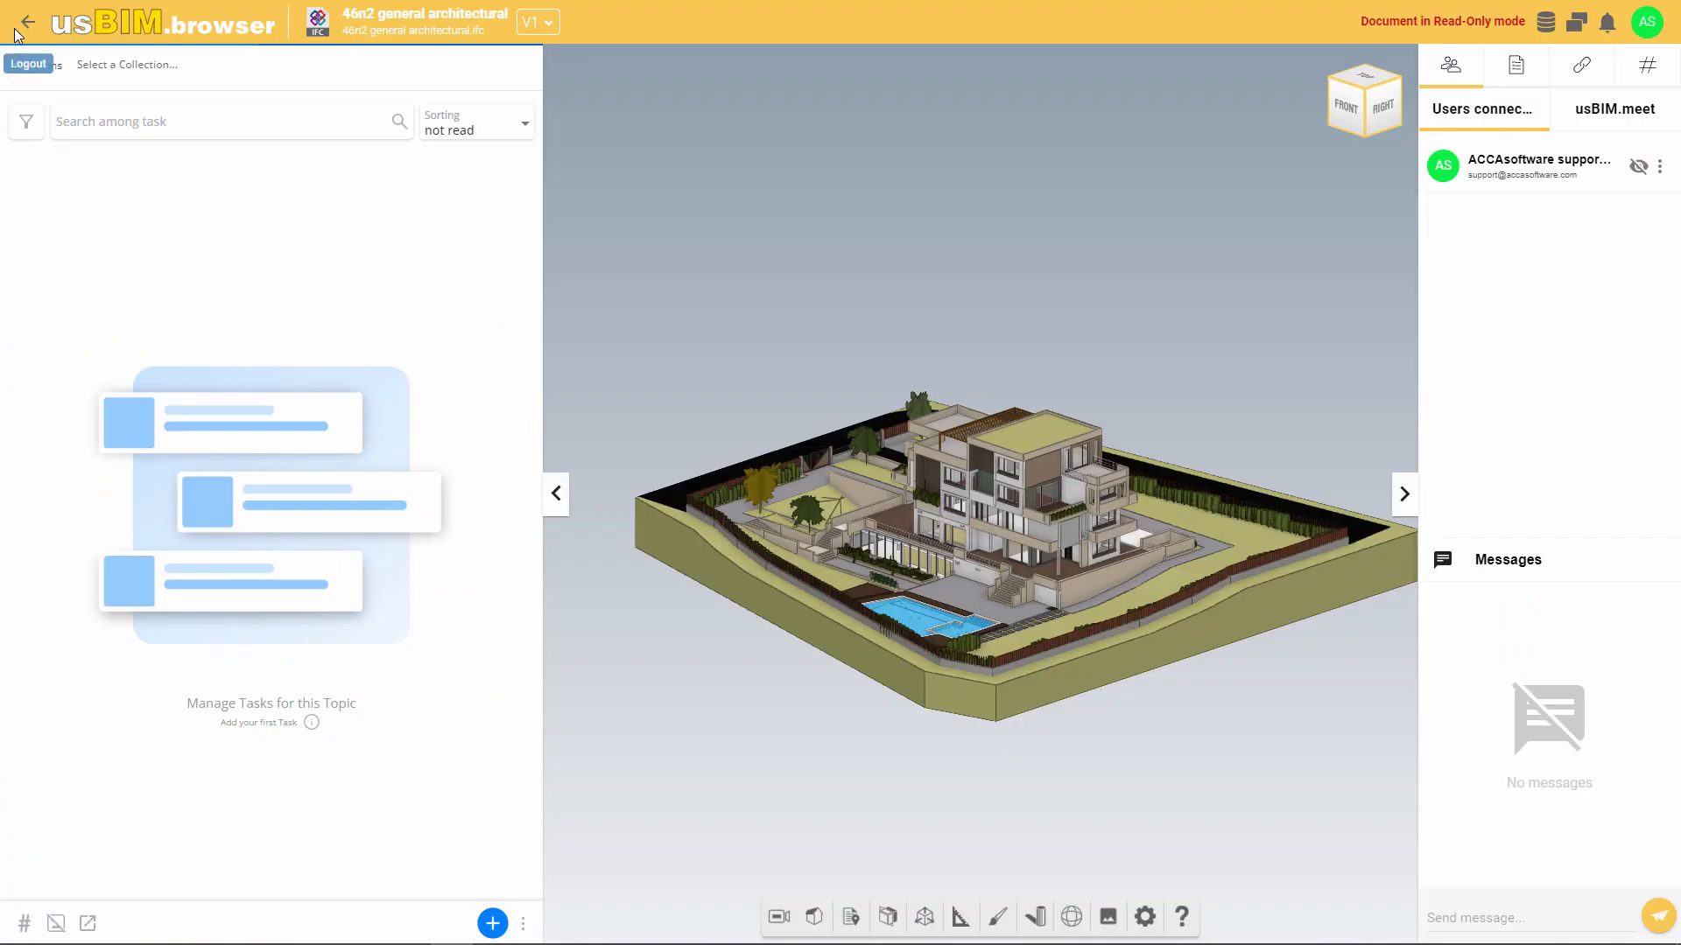
Start a new task at the main entrance door described as "Replacement of fixtures for: windows, doors shading panels main entrance doors, garage doors, curtain walls, external gates".
drag(1033, 571, 1005, 540)
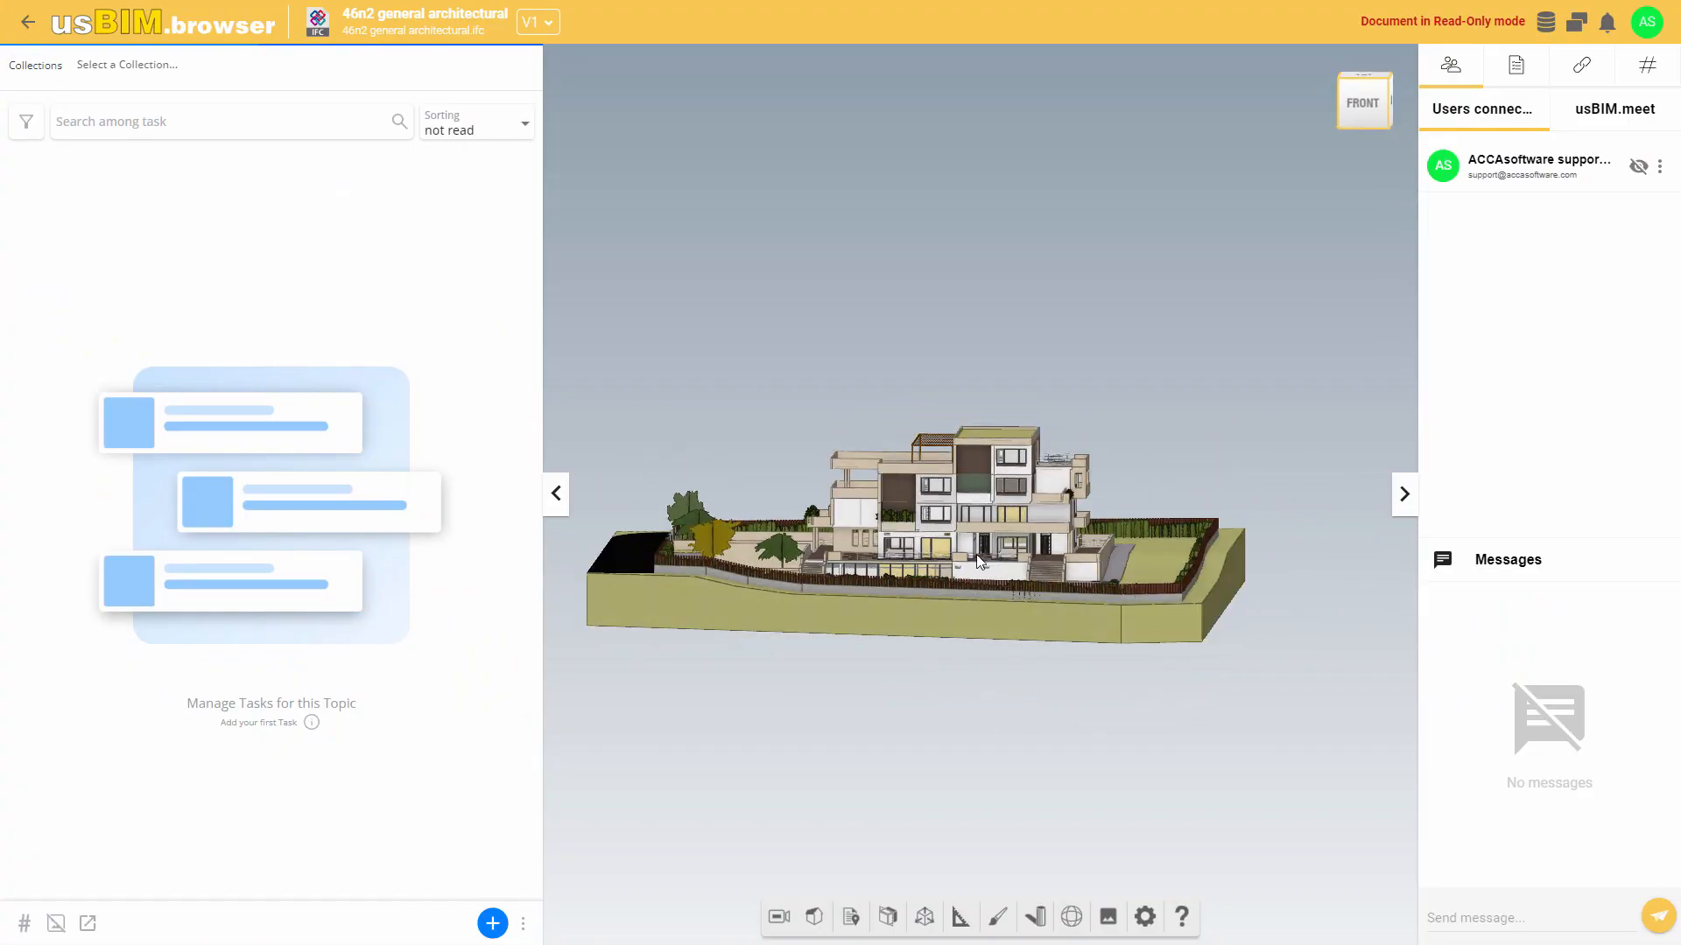
scroll(1004, 541, up, 8)
scroll(1004, 540, up, 2)
middle_drag(1004, 540, 1022, 597)
scroll(992, 597, up, 3)
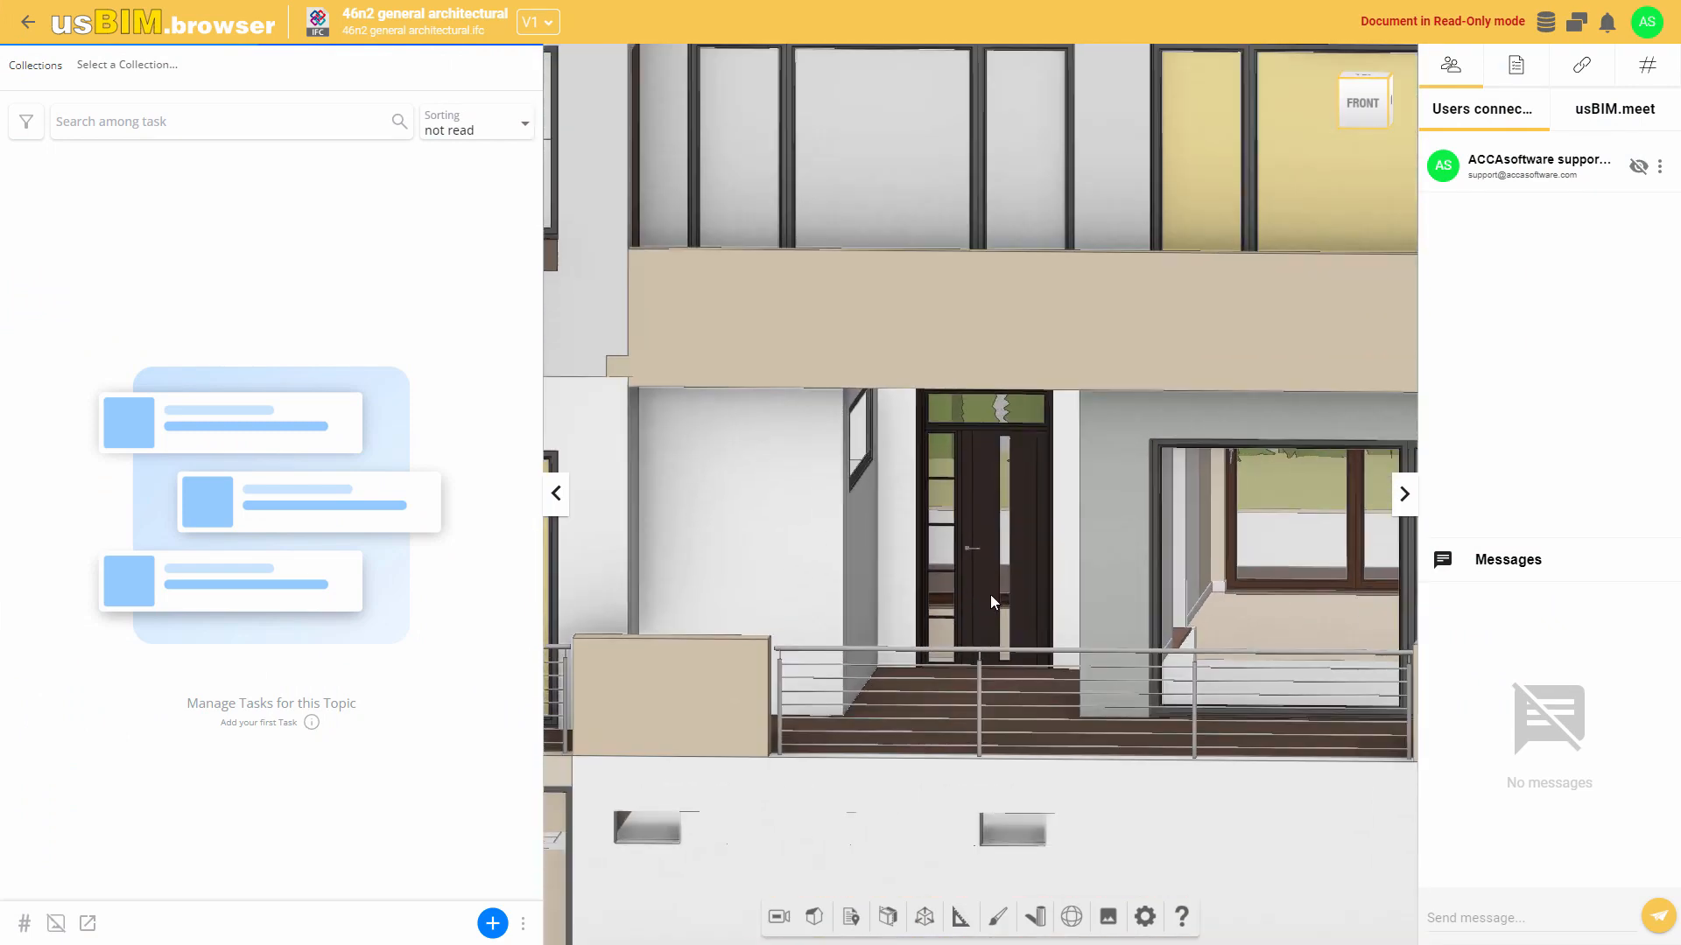
click(493, 923)
click(277, 457)
text(Replacement of fixtures for: windows, doors shading panels main entrance doors, garage doors, curtain walls, external gates)
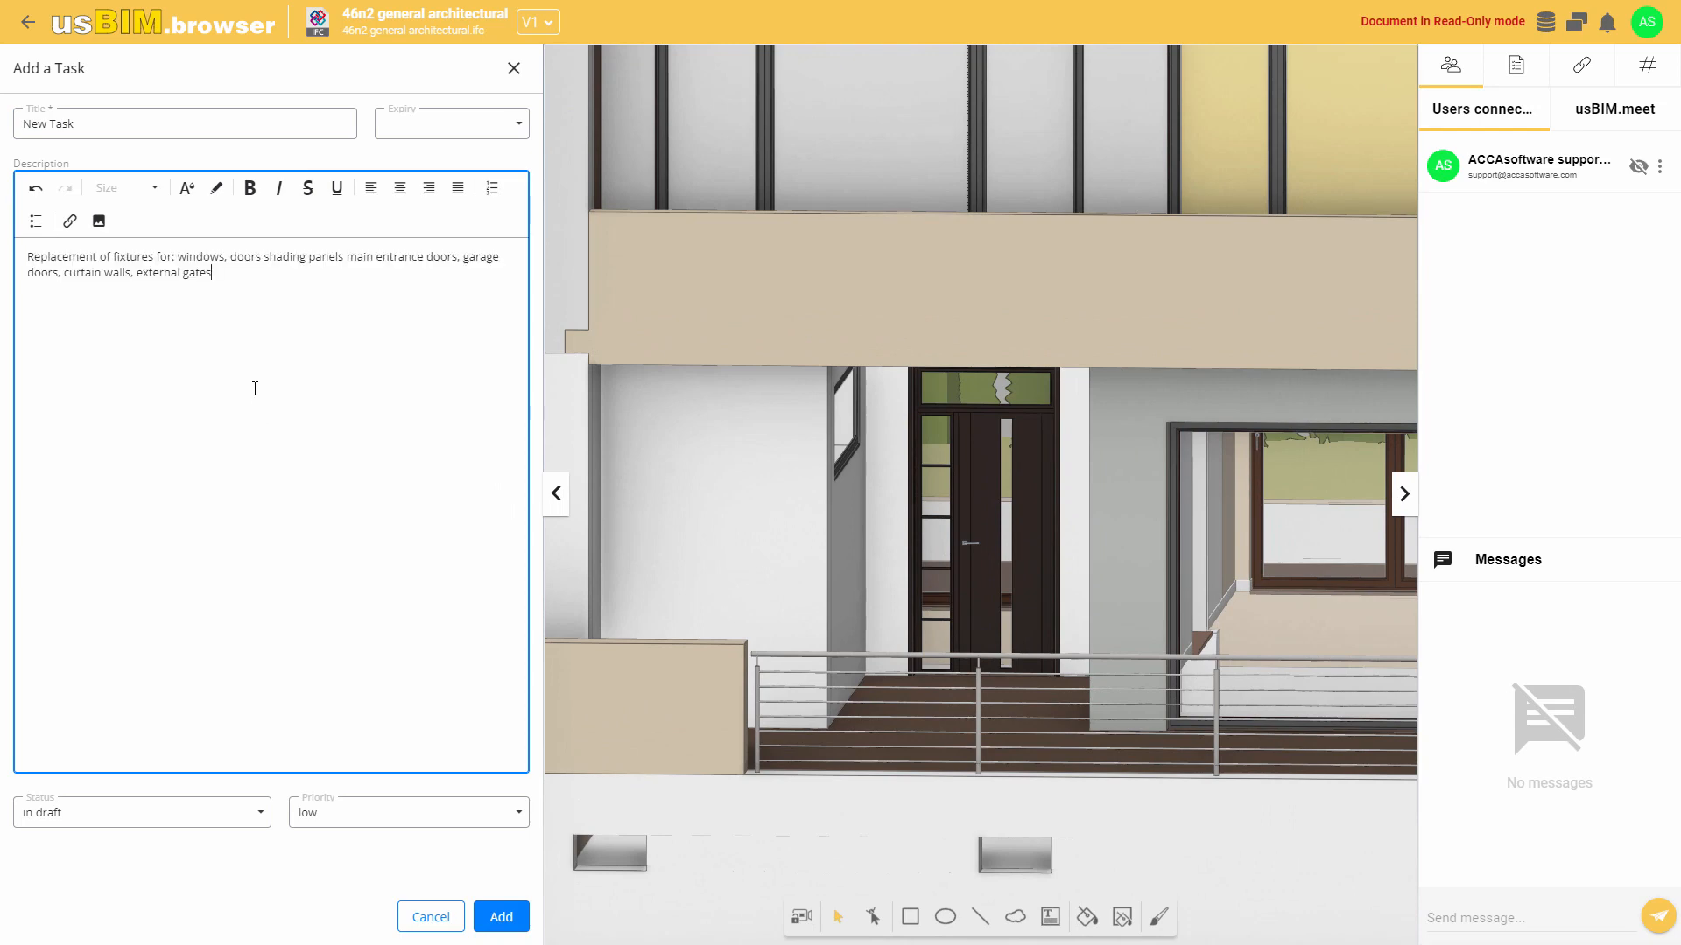
Set the new task's title to "fixtures replacement".
click(211, 127)
click(341, 563)
click(207, 124)
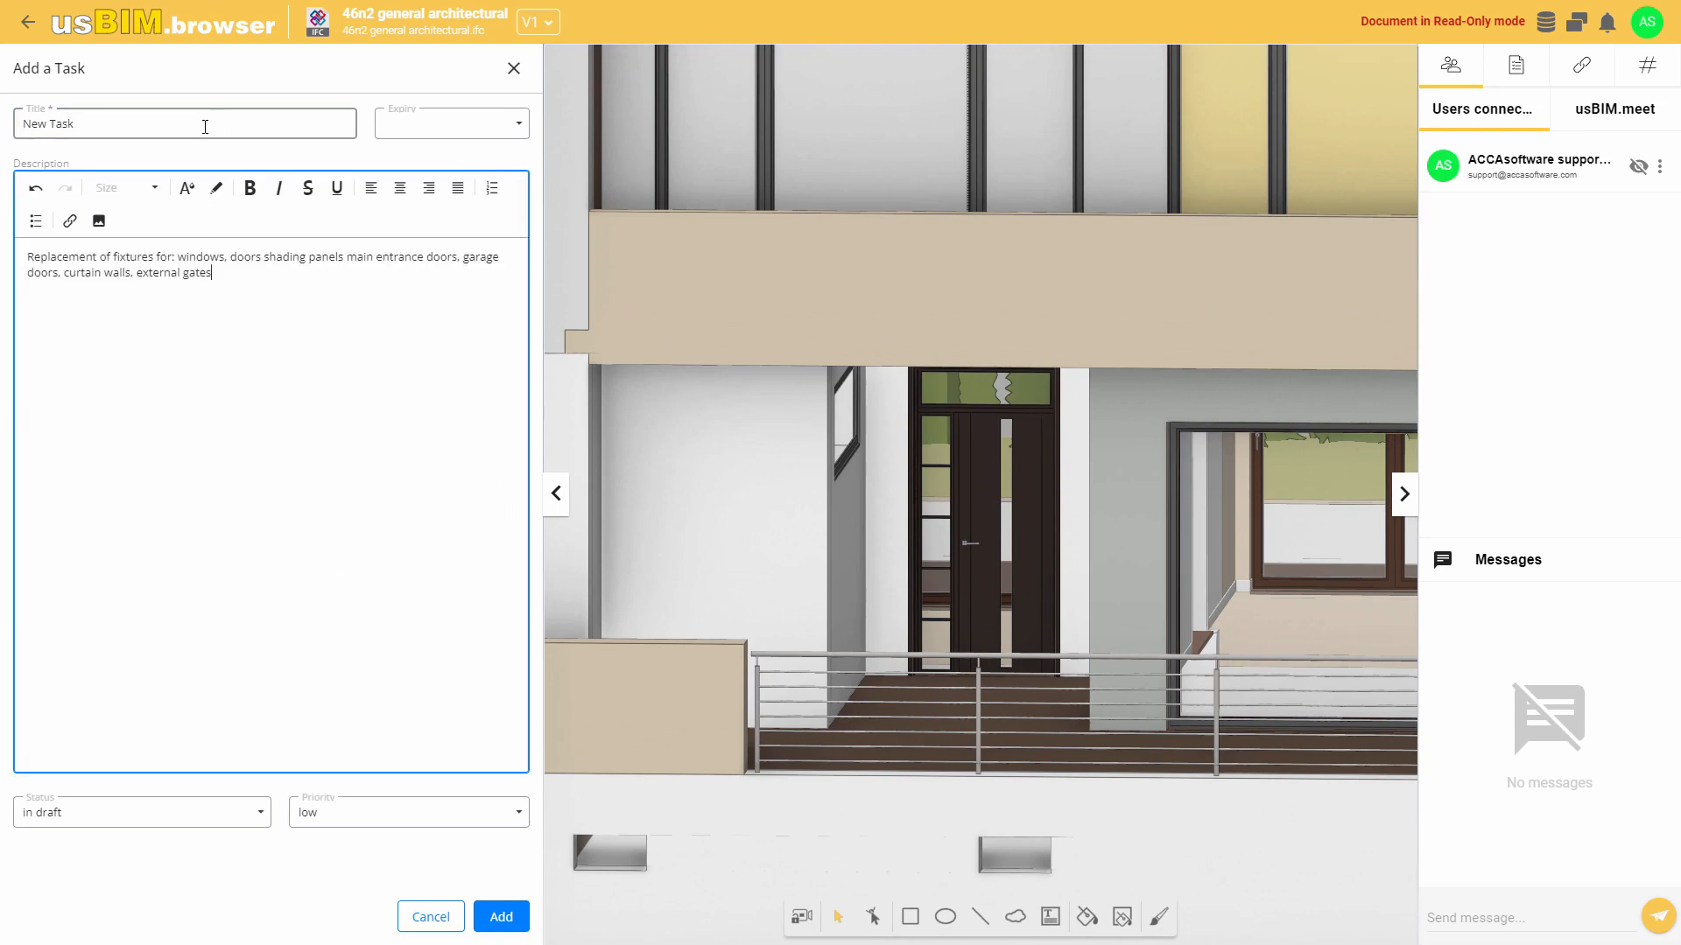
text(fixtures replacement)
key(ctrl+a)
text(fixtures replacement)
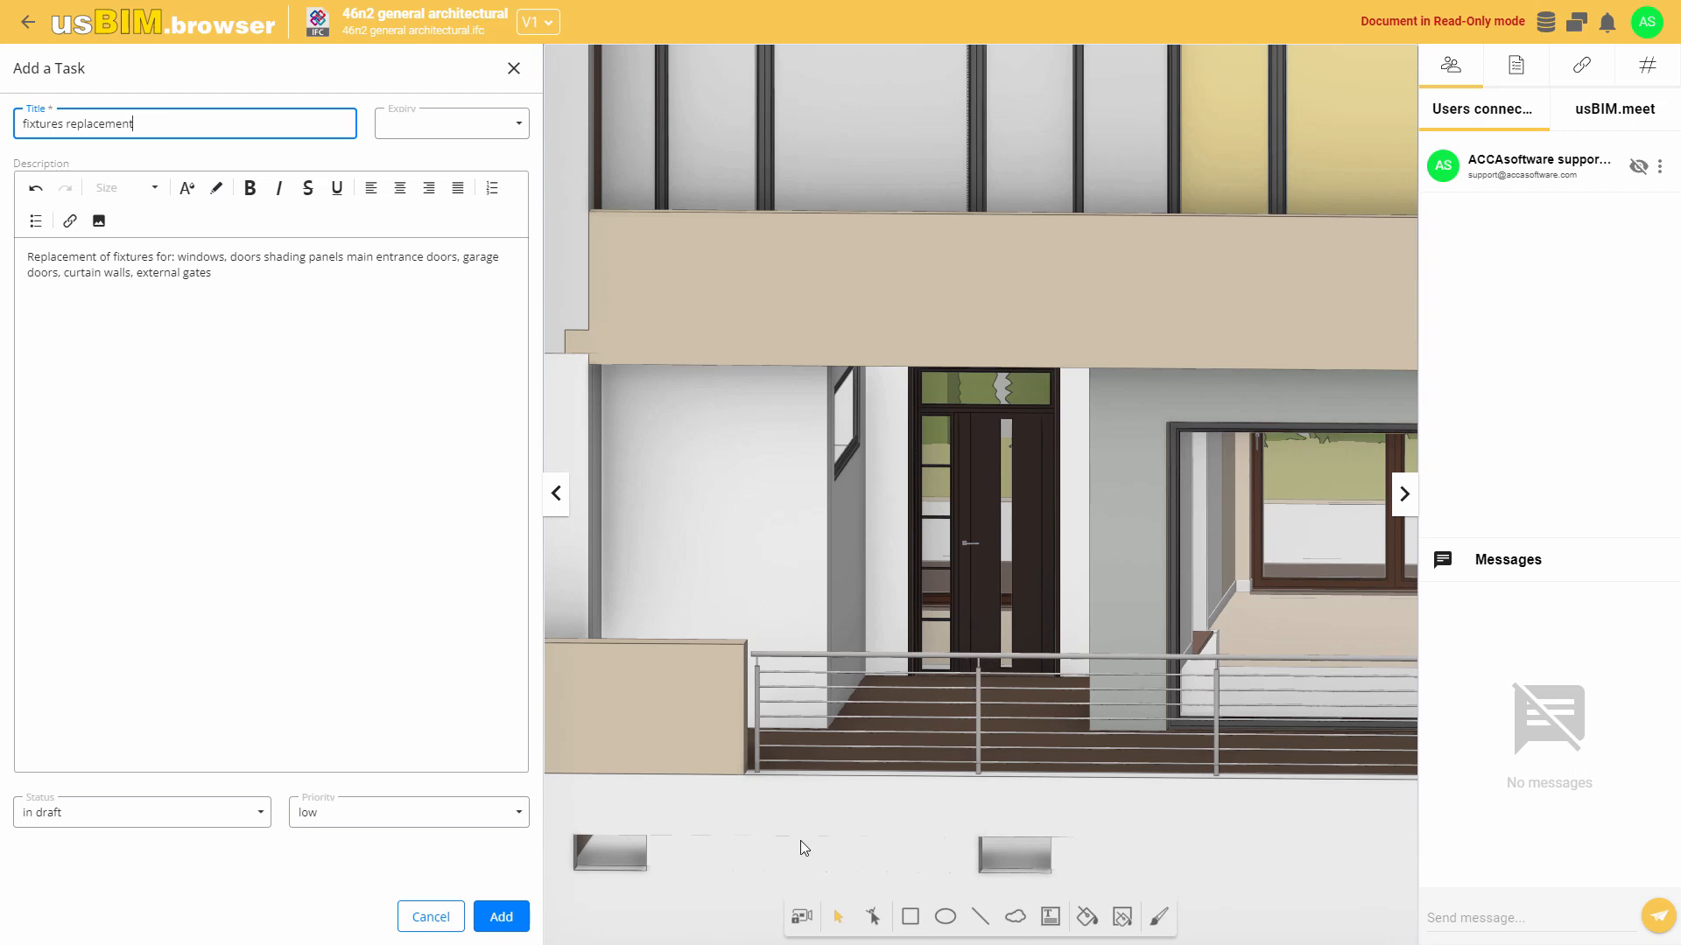
Set the outline colour of the markup shapes to red, hex F40E0E.
click(953, 778)
click(1122, 916)
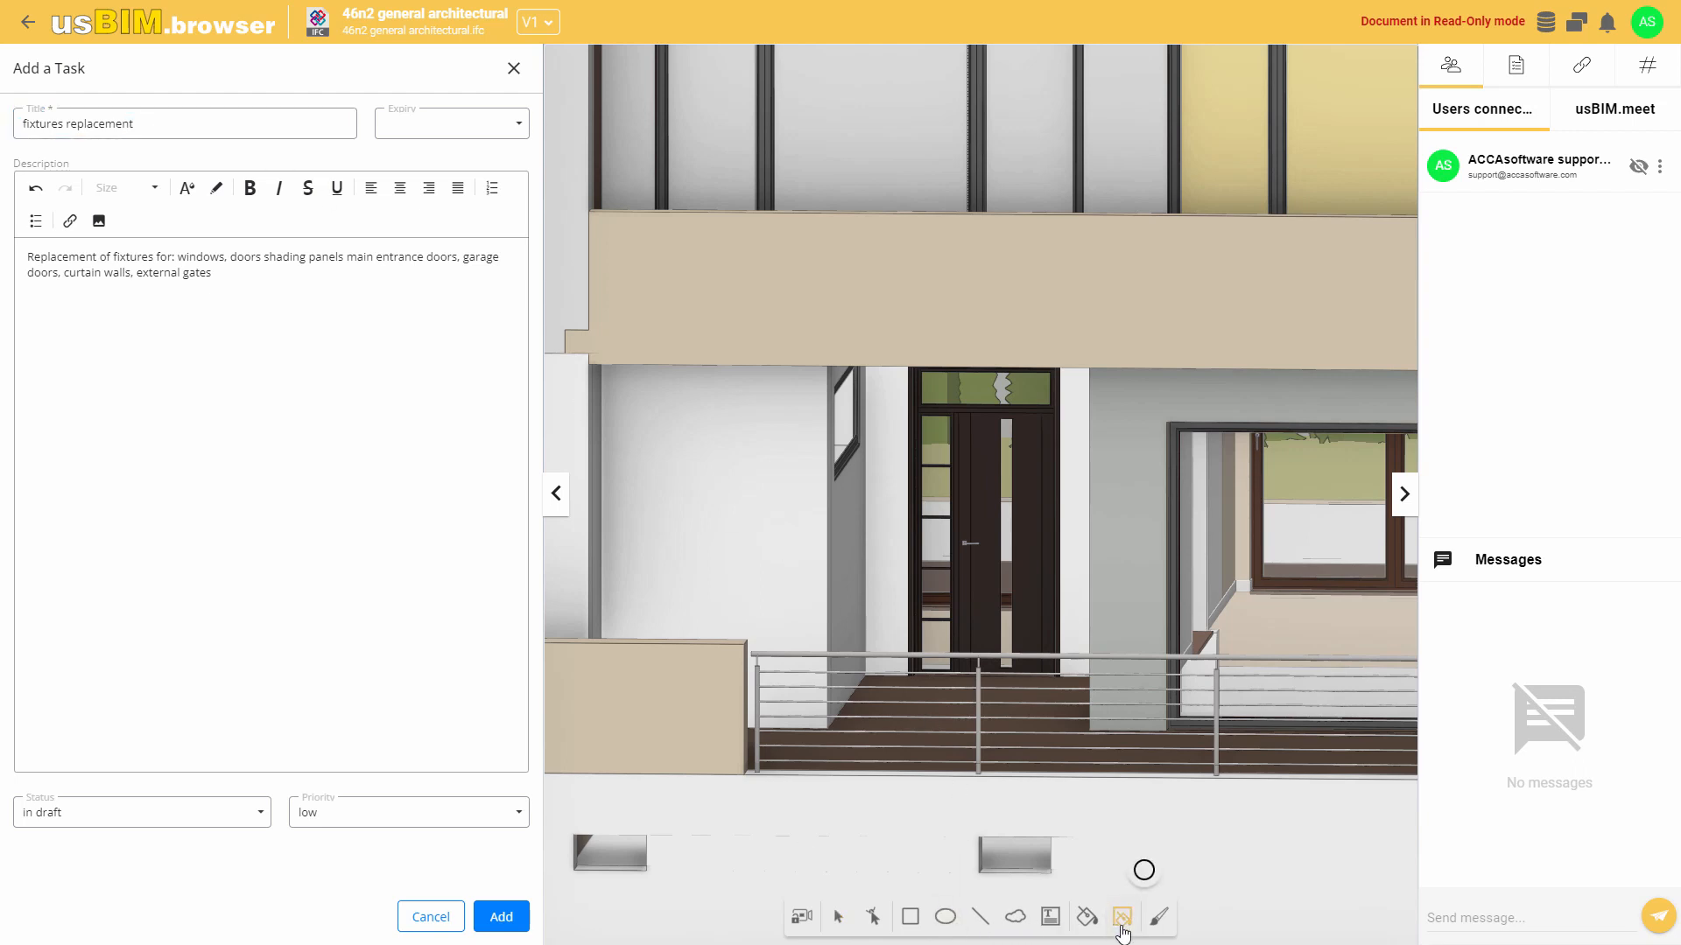
click(1144, 871)
click(1230, 574)
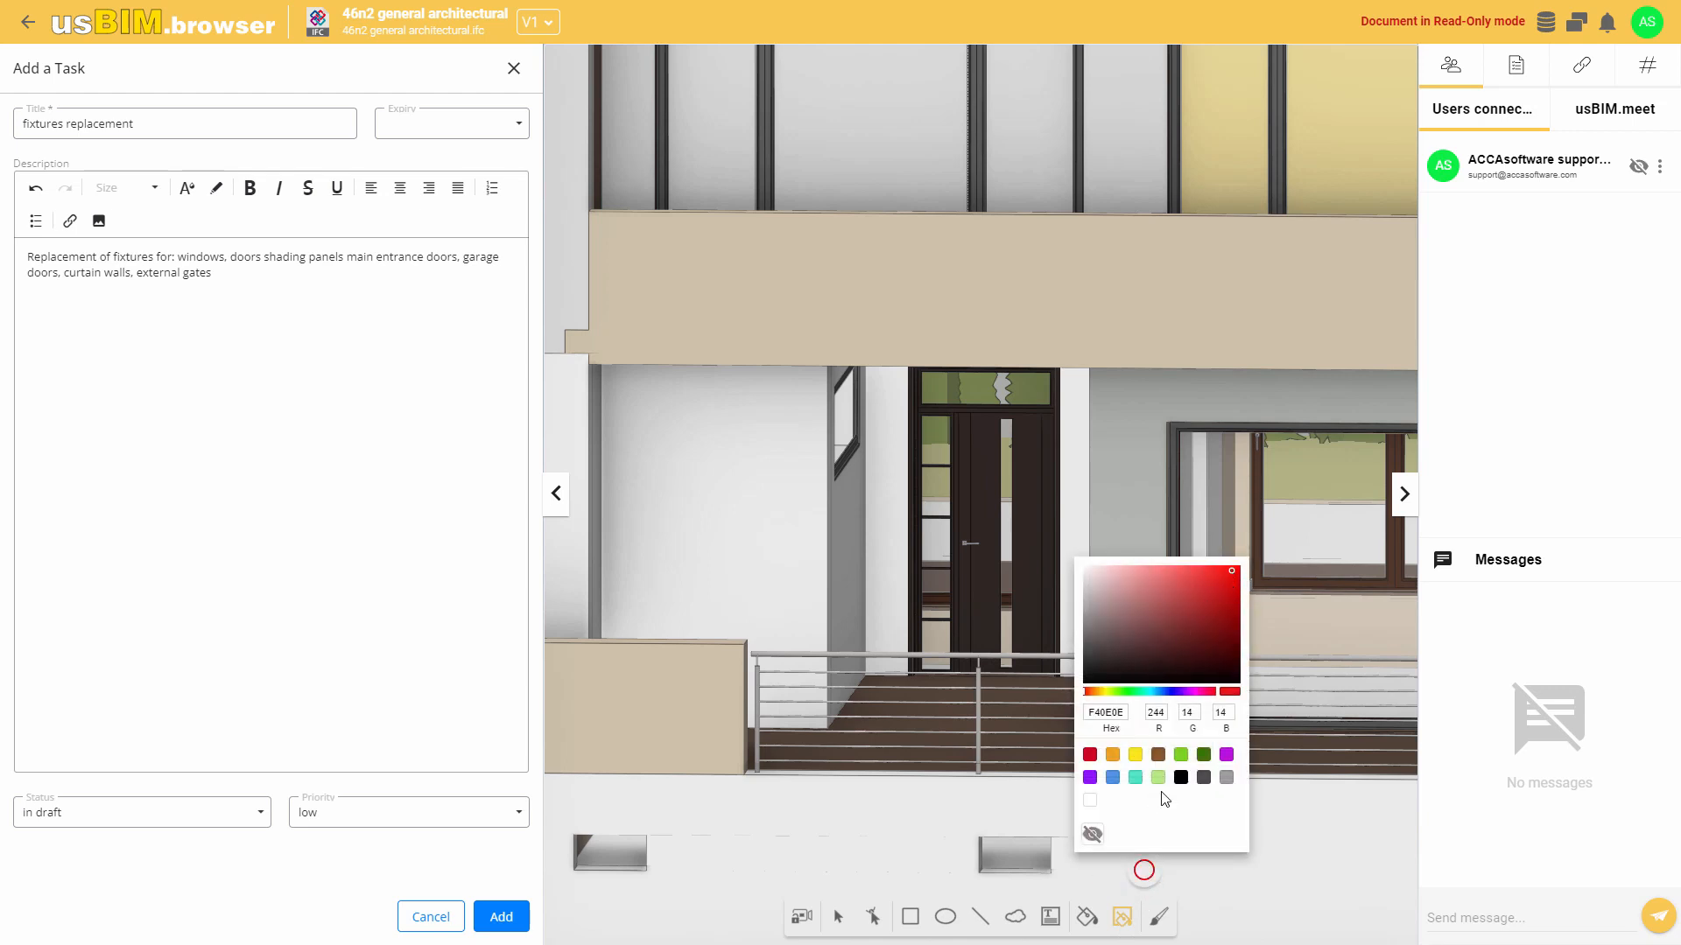
click(1122, 917)
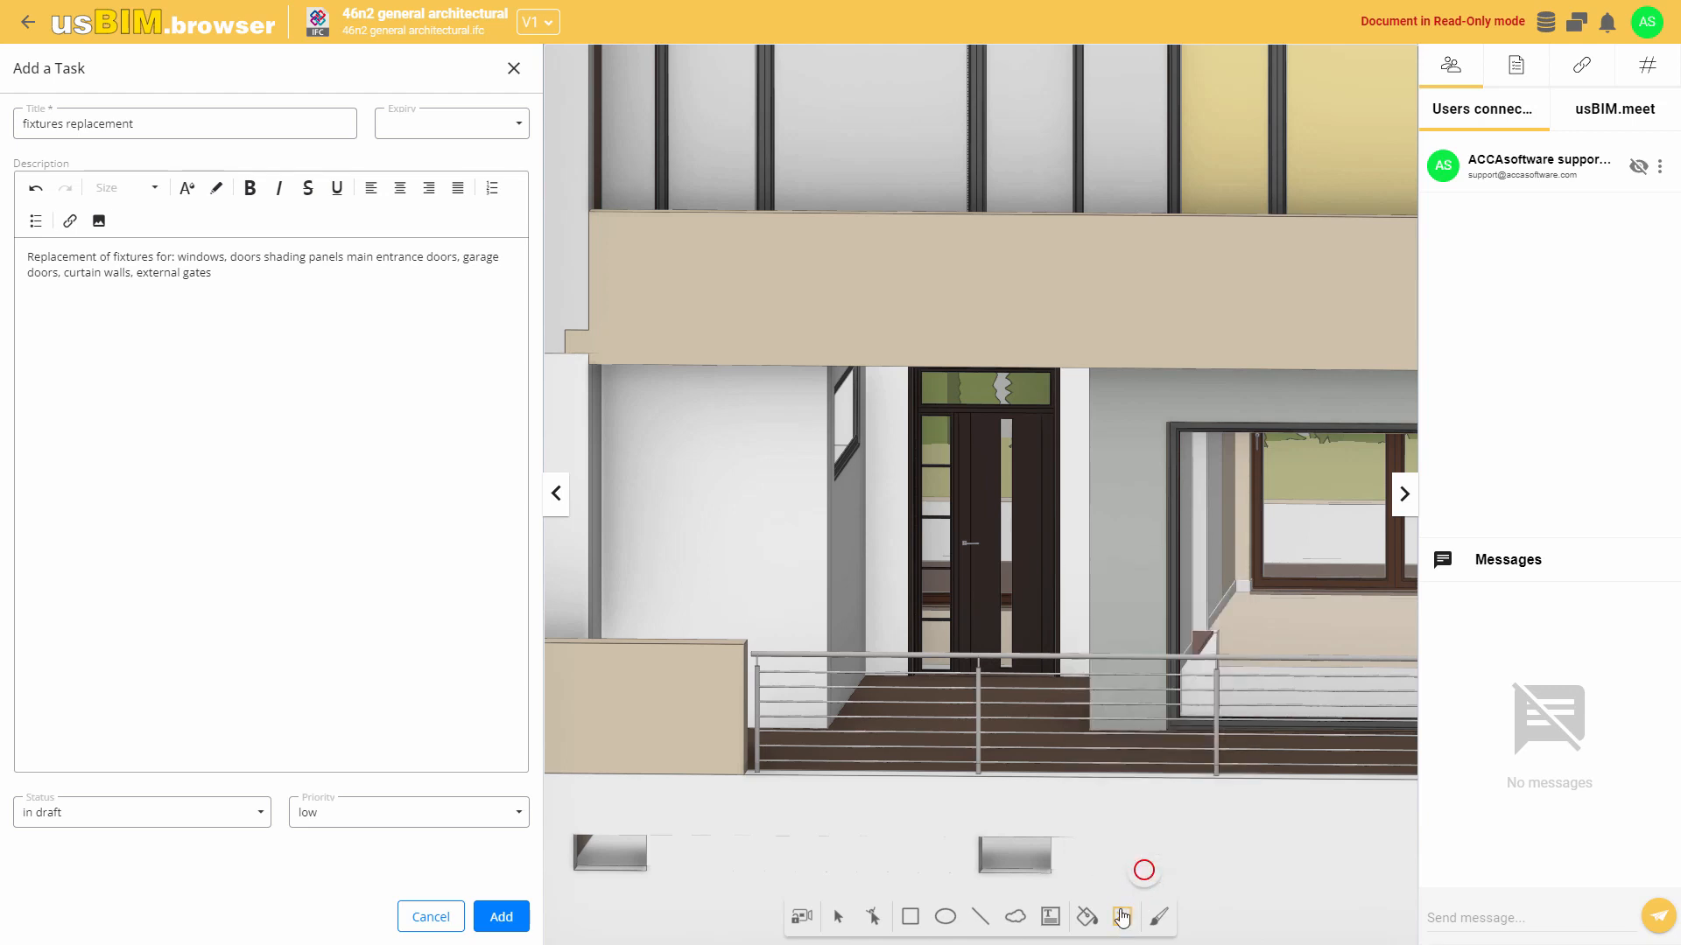
Draw an ellipse around the main entrance door and an arrow made of lines pointing at it.
click(946, 917)
drag(810, 298, 1159, 707)
click(980, 917)
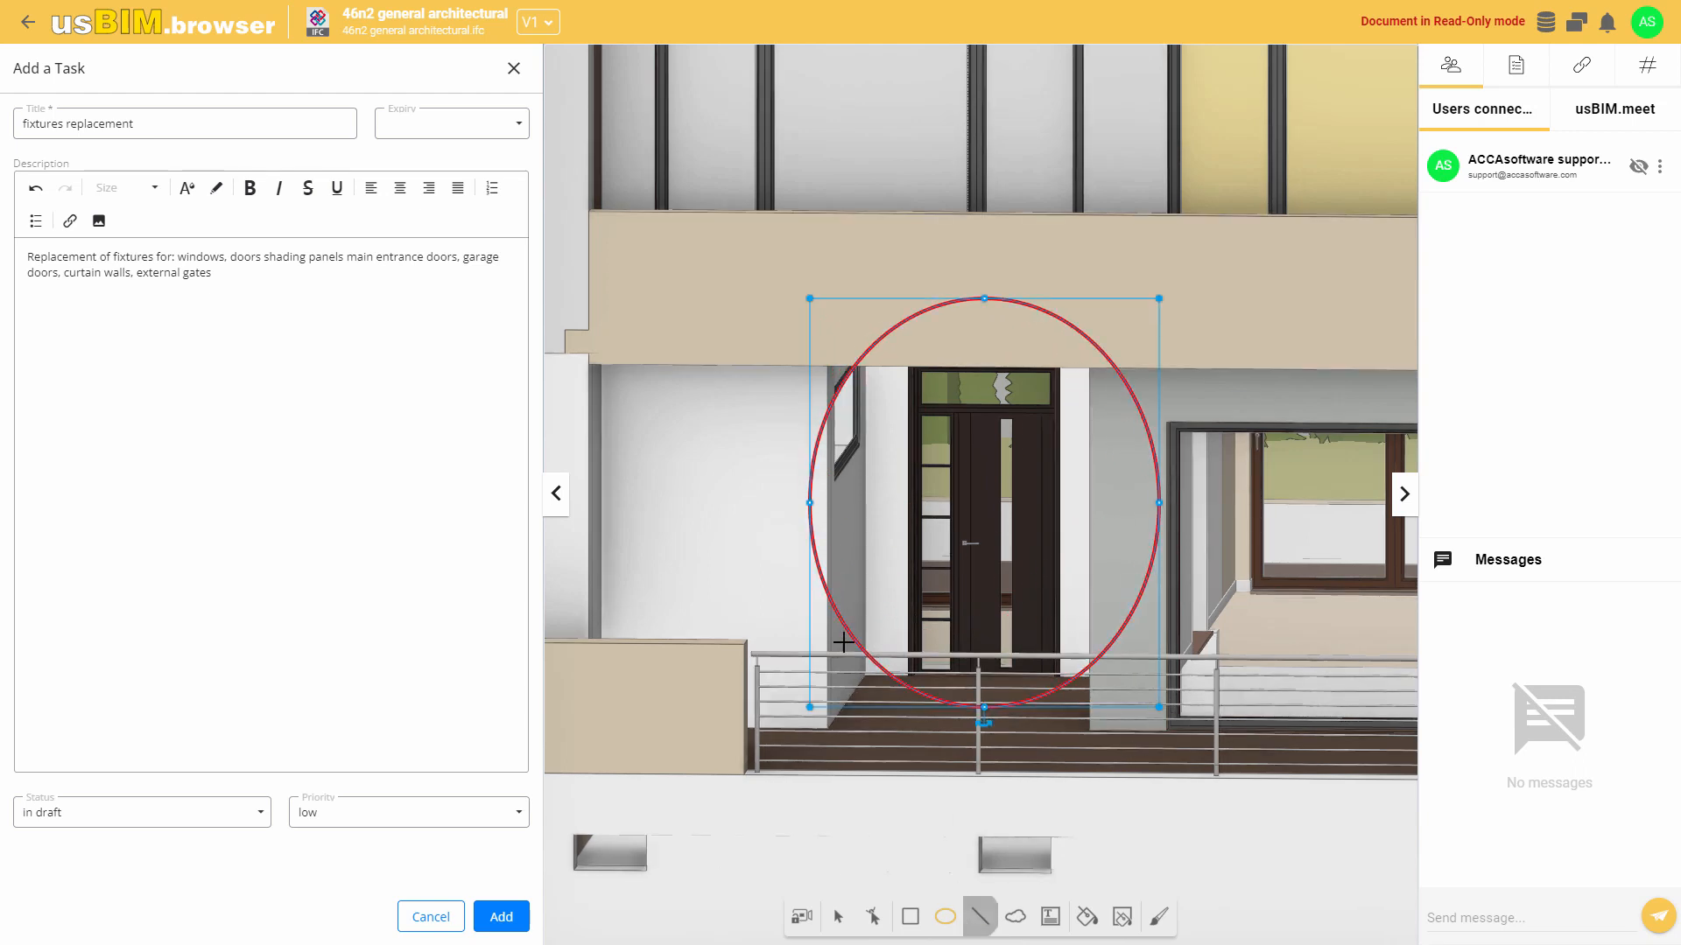
mouse_move(667, 453)
mouse_down()
mouse_move(801, 470)
mouse_move(773, 484)
mouse_move(802, 471)
mouse_up()
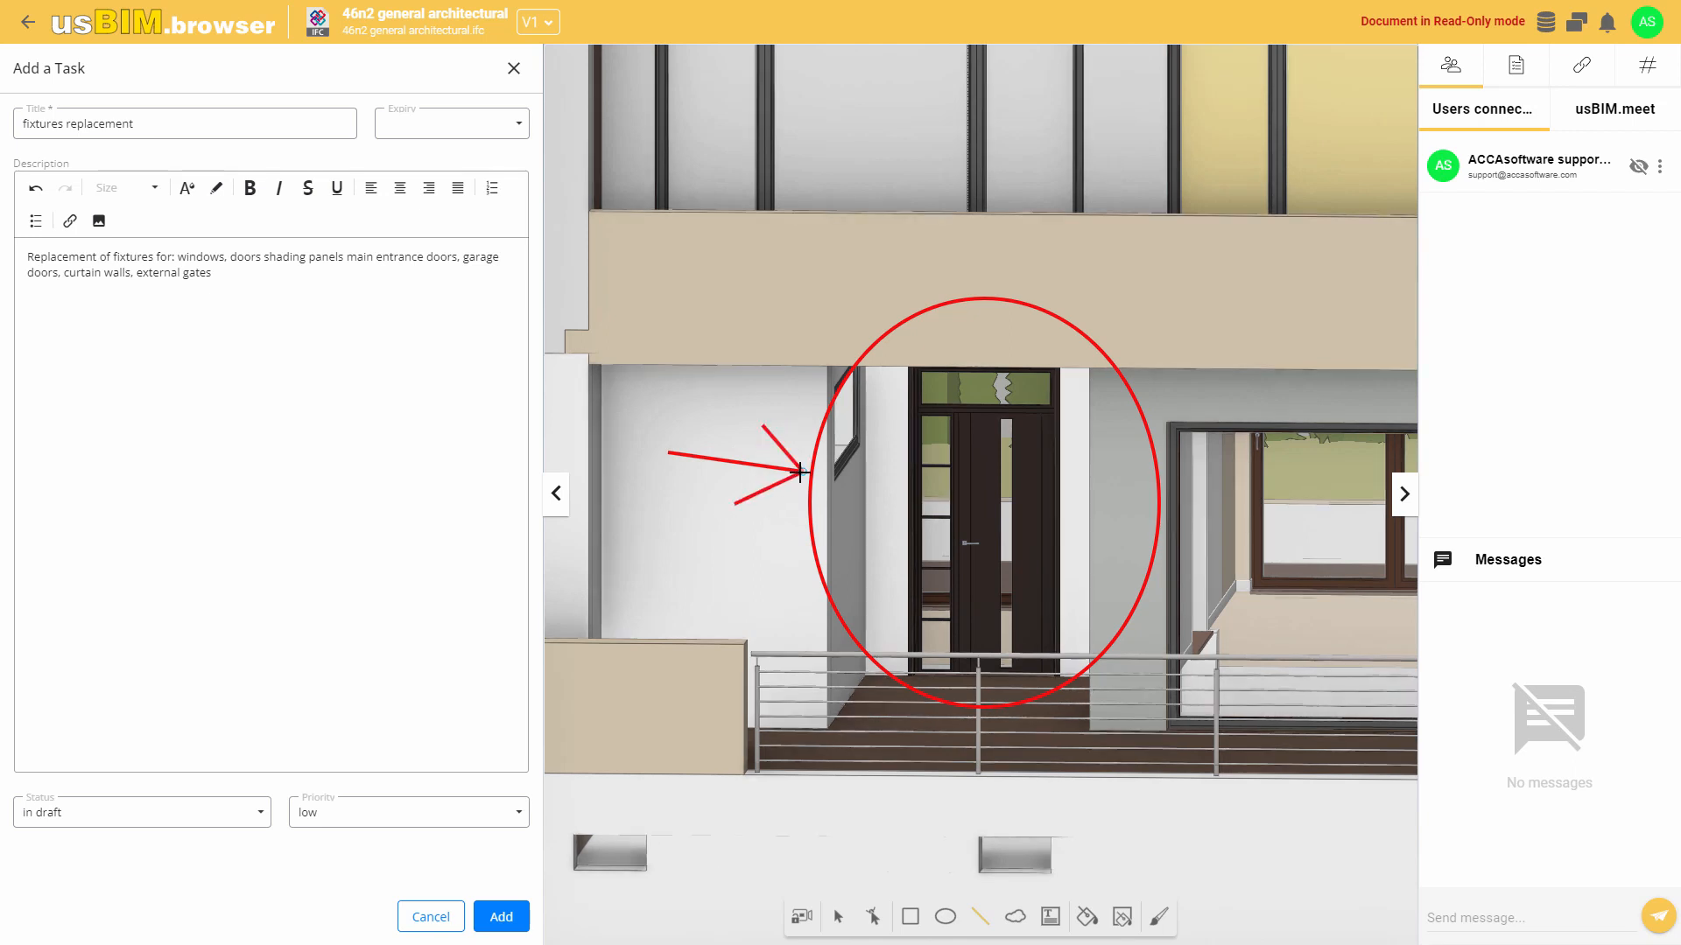
Give the fixtures replacement task high priority and the status to do, and add it to the topic.
click(523, 819)
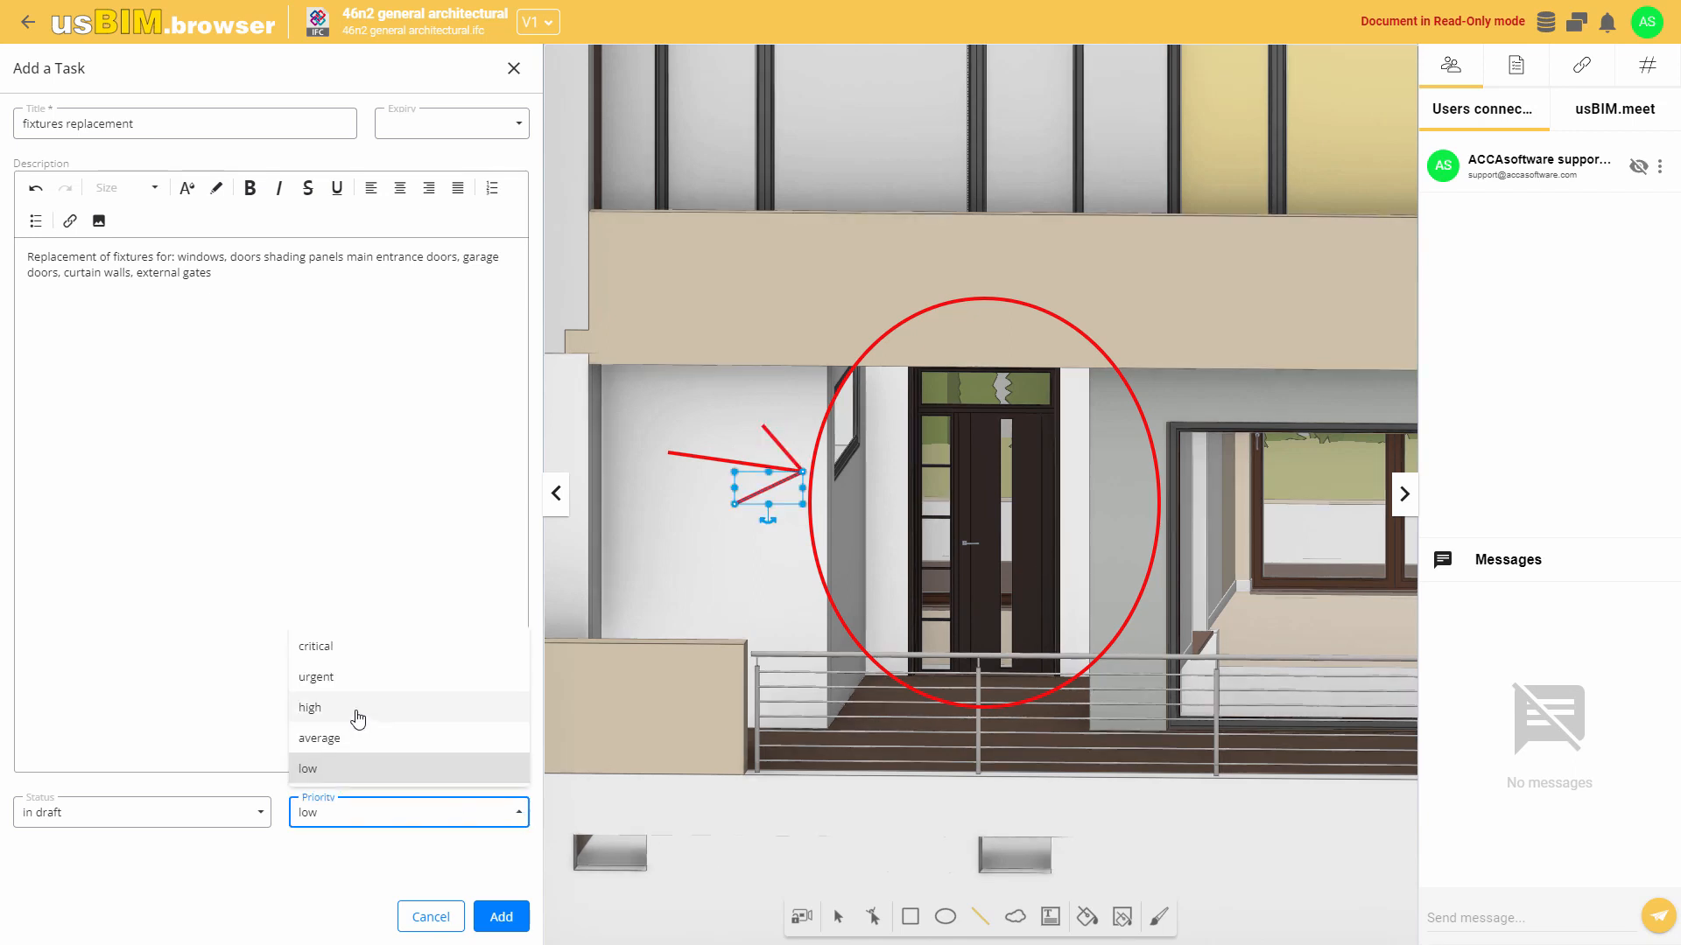
click(354, 707)
click(262, 812)
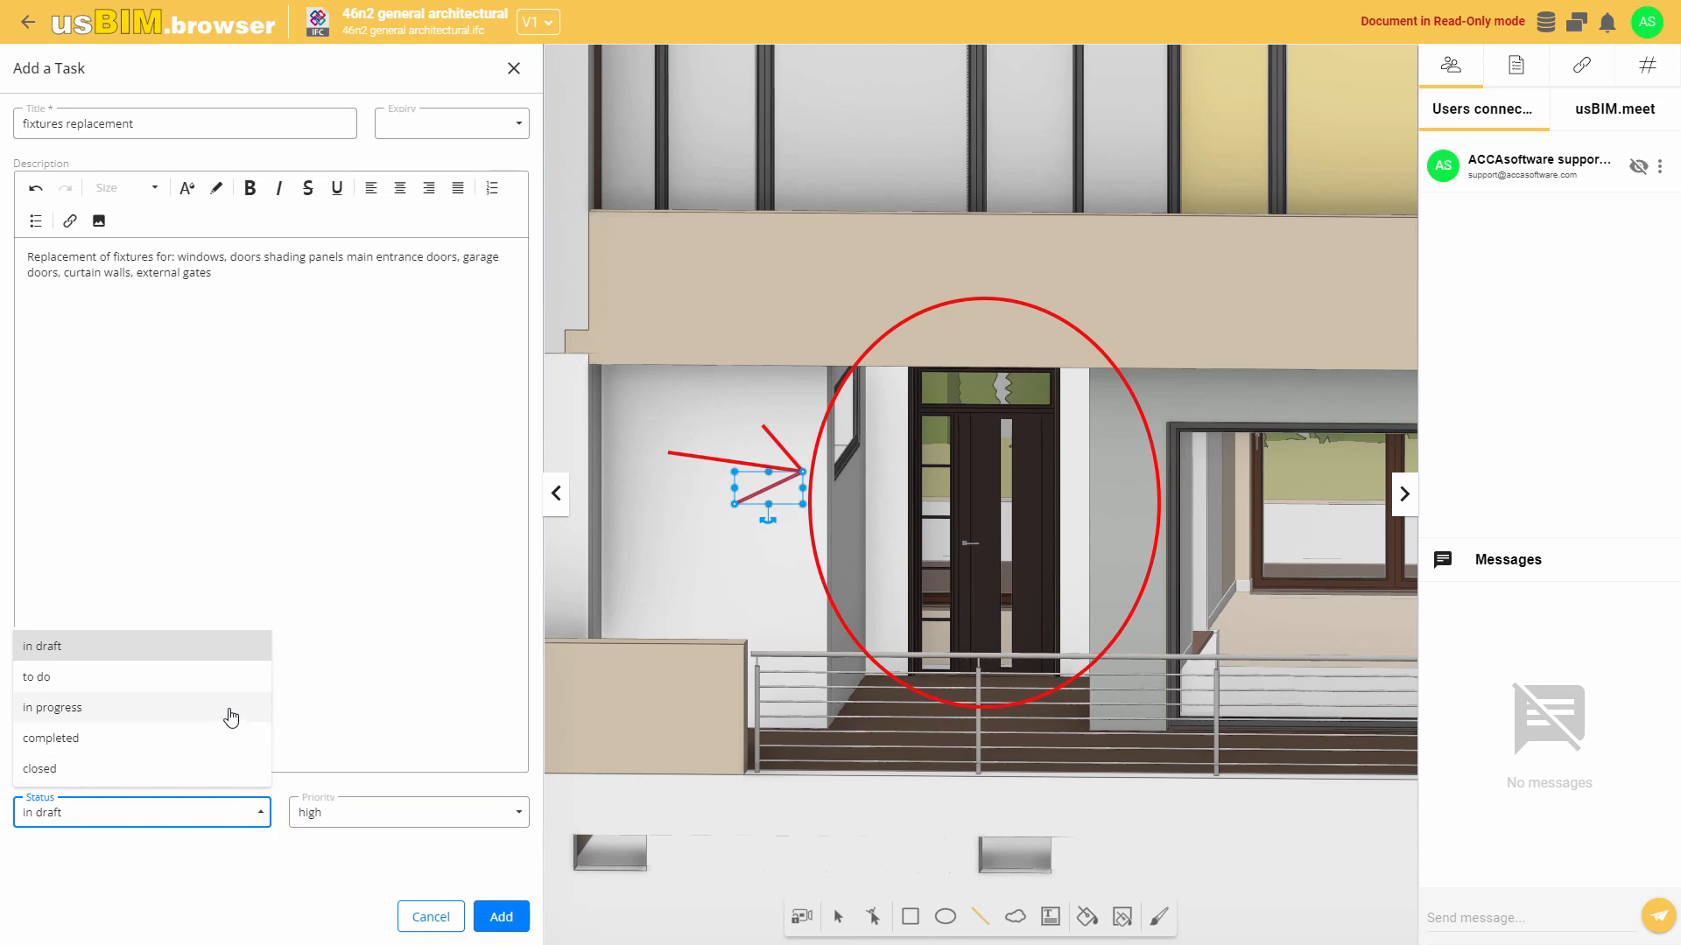
click(189, 688)
click(509, 919)
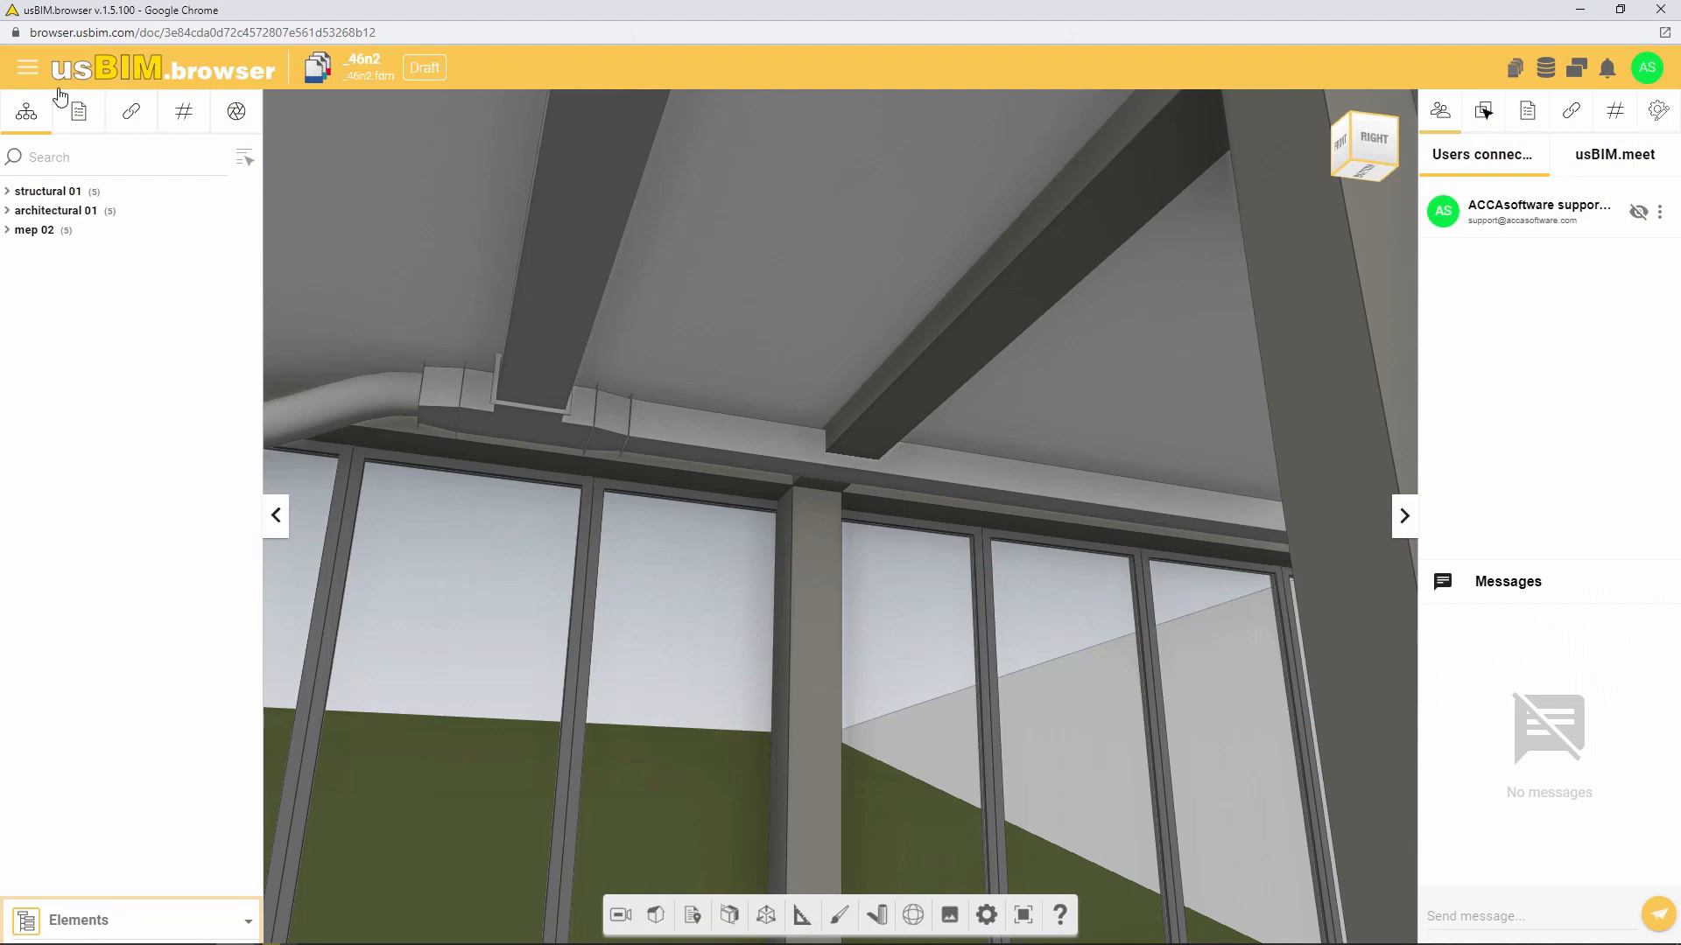
Start a task on the _46n2 model titled "clash between mep systems and structures", described as "please make the necessary adjustments to the MEP system".
click(28, 67)
click(167, 149)
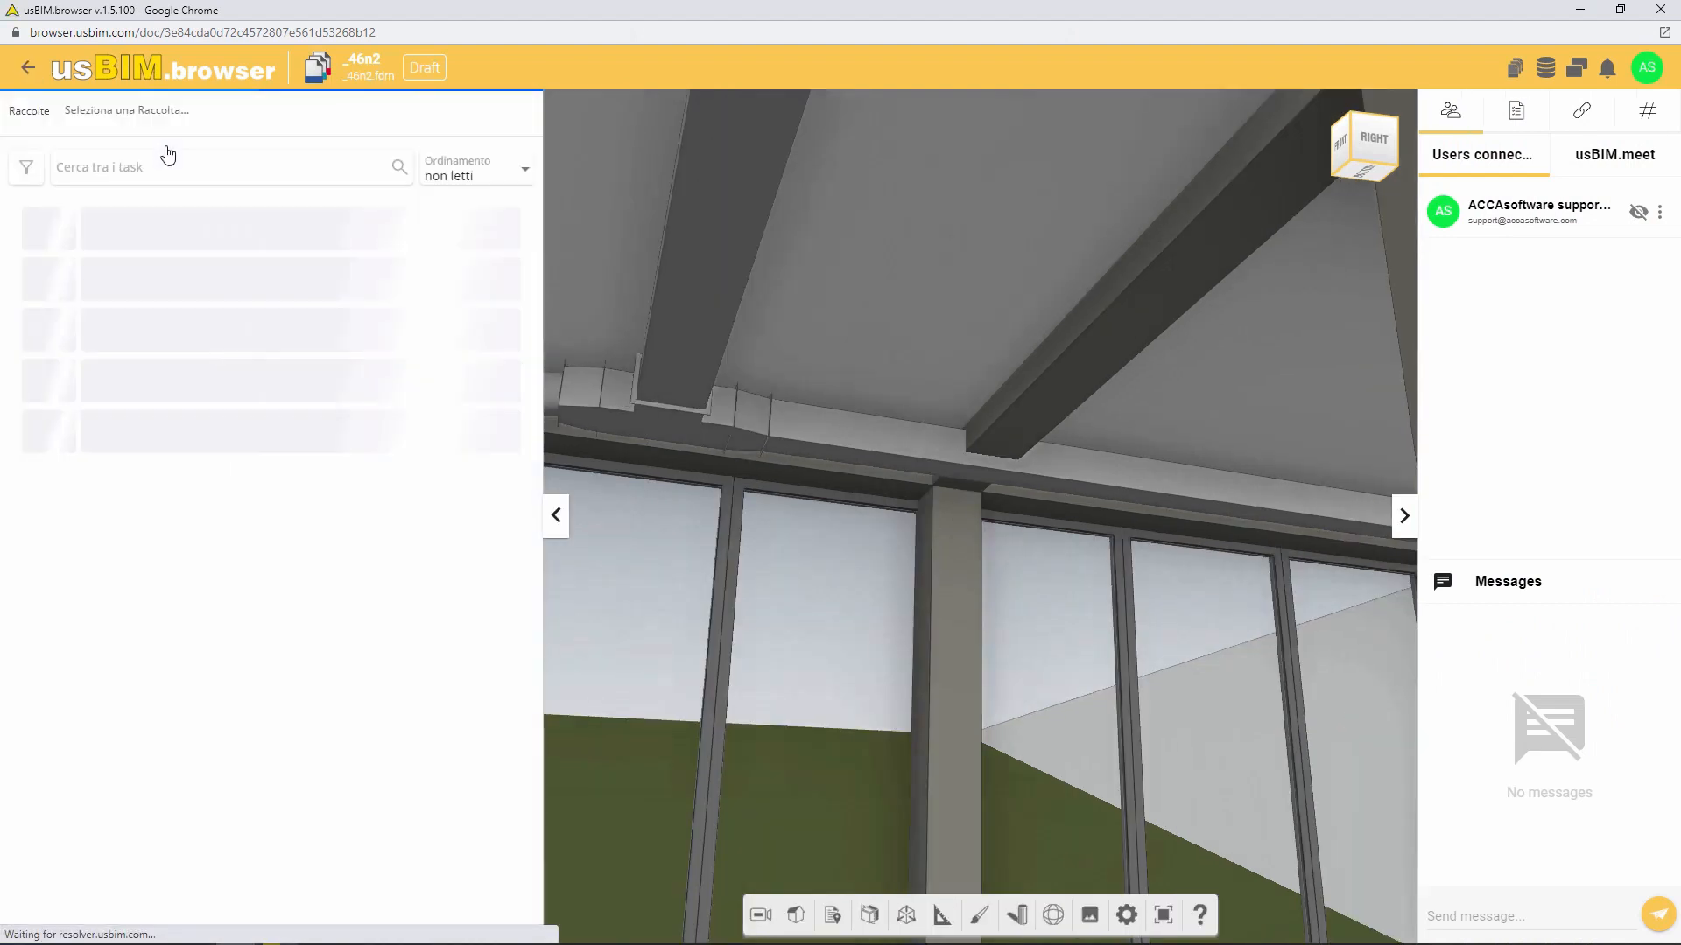
click(492, 916)
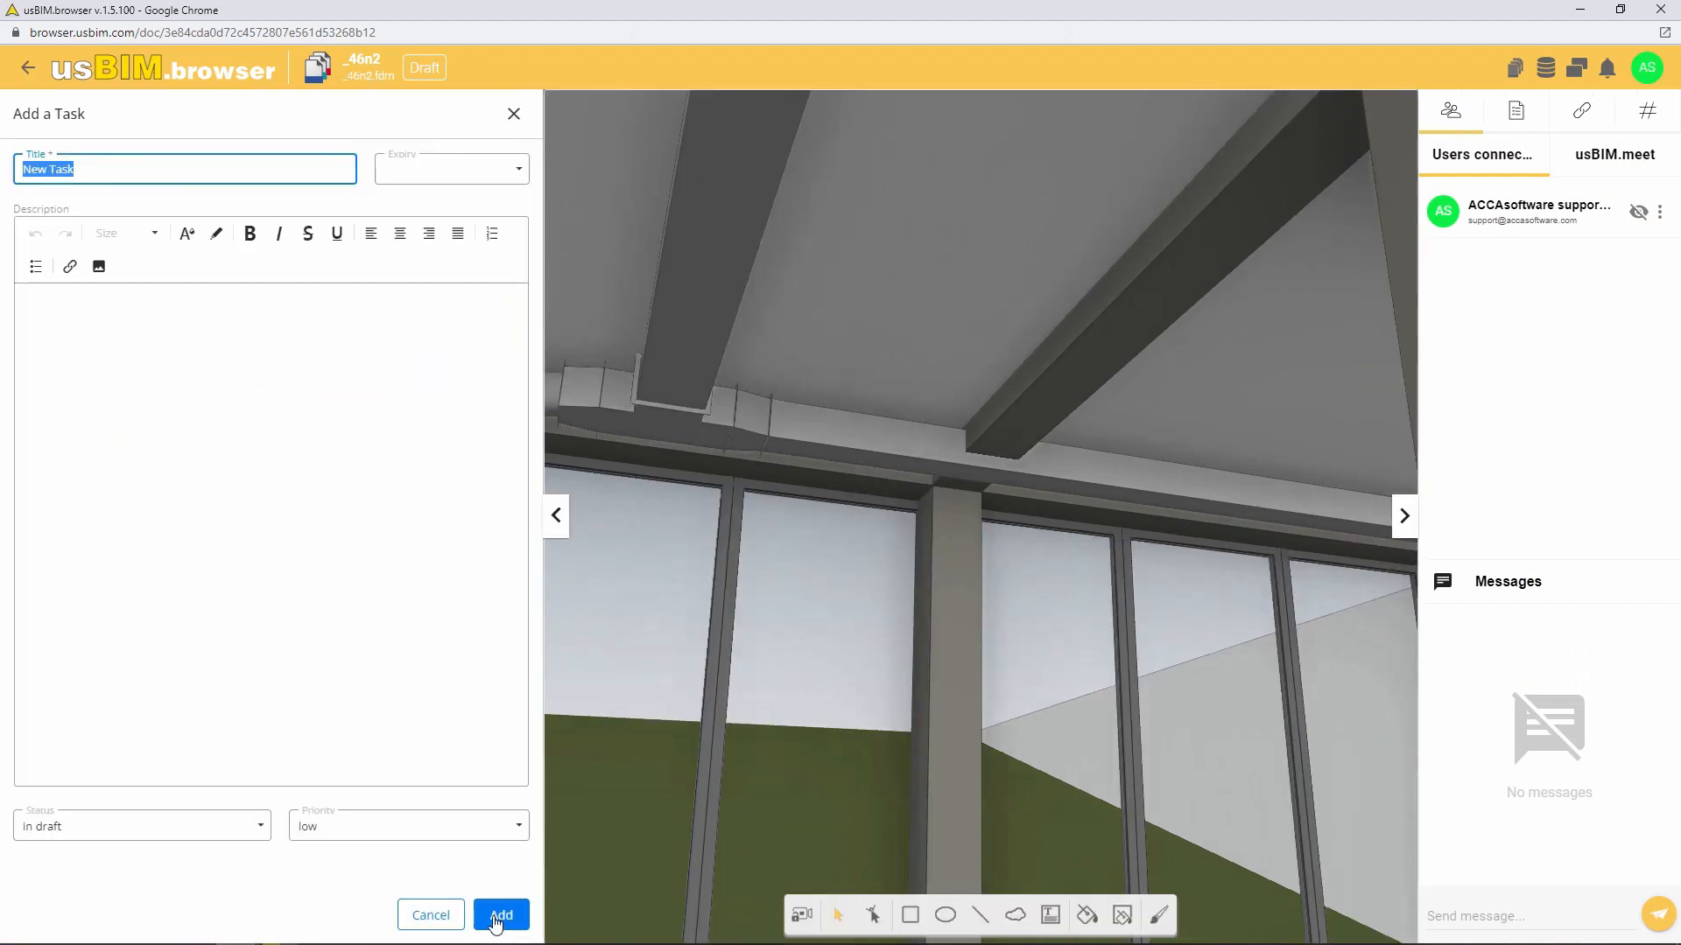
text(clash between mep systems and structures)
click(203, 322)
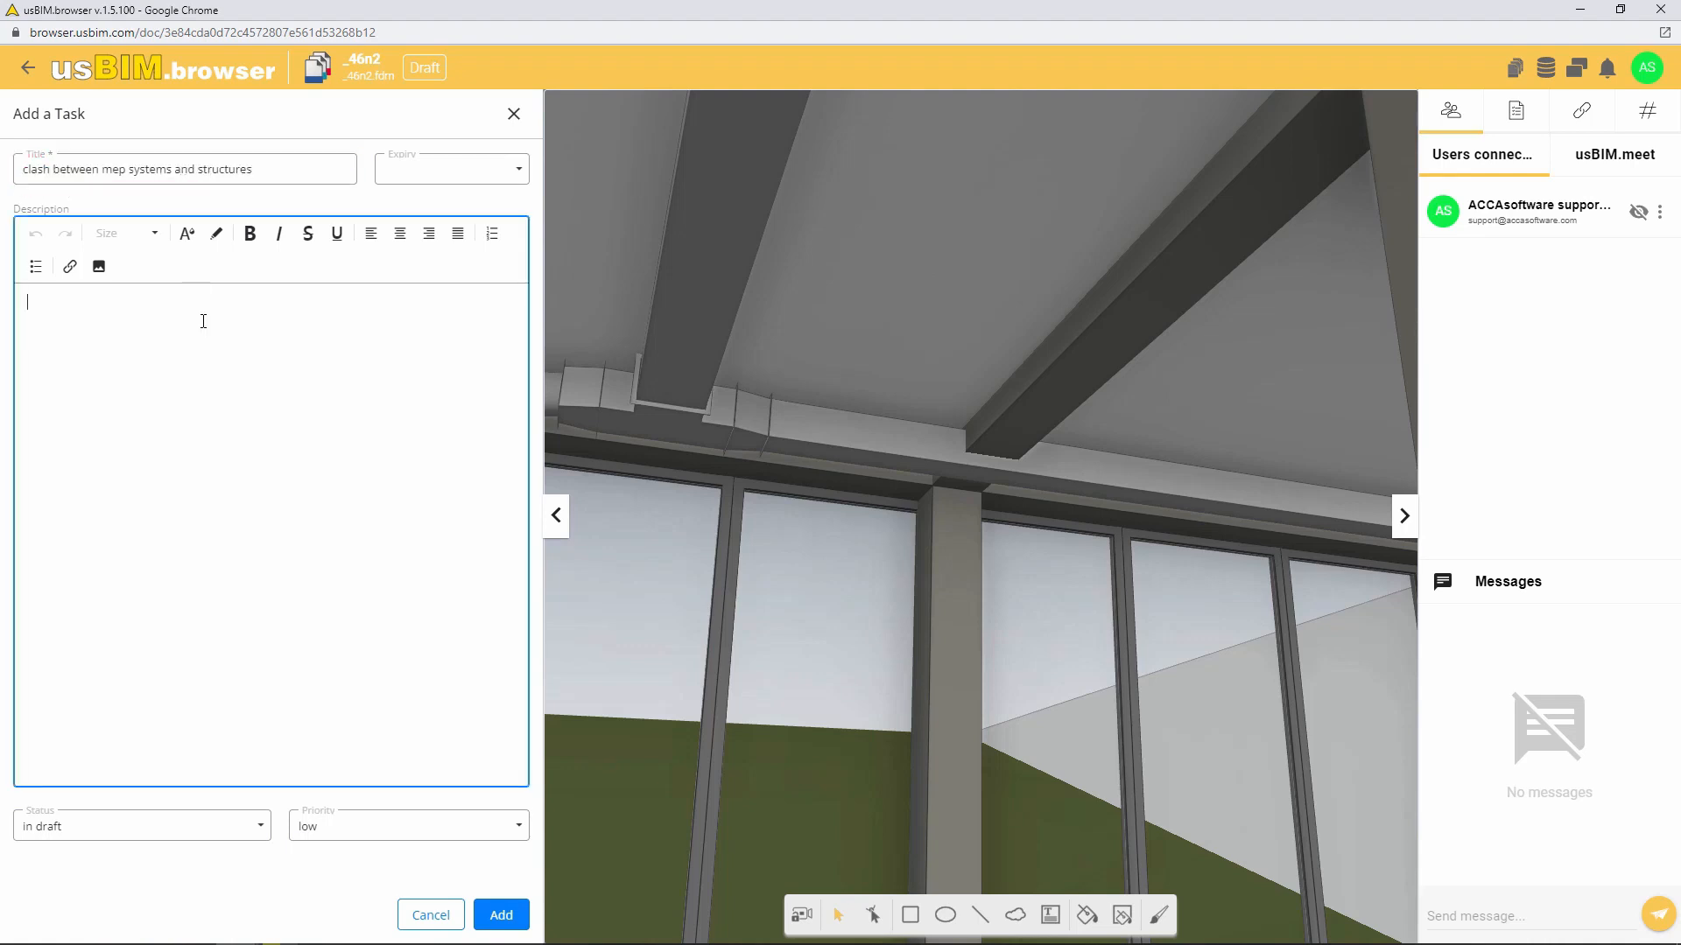
text(please make the necessary adjustments to the MEP system)
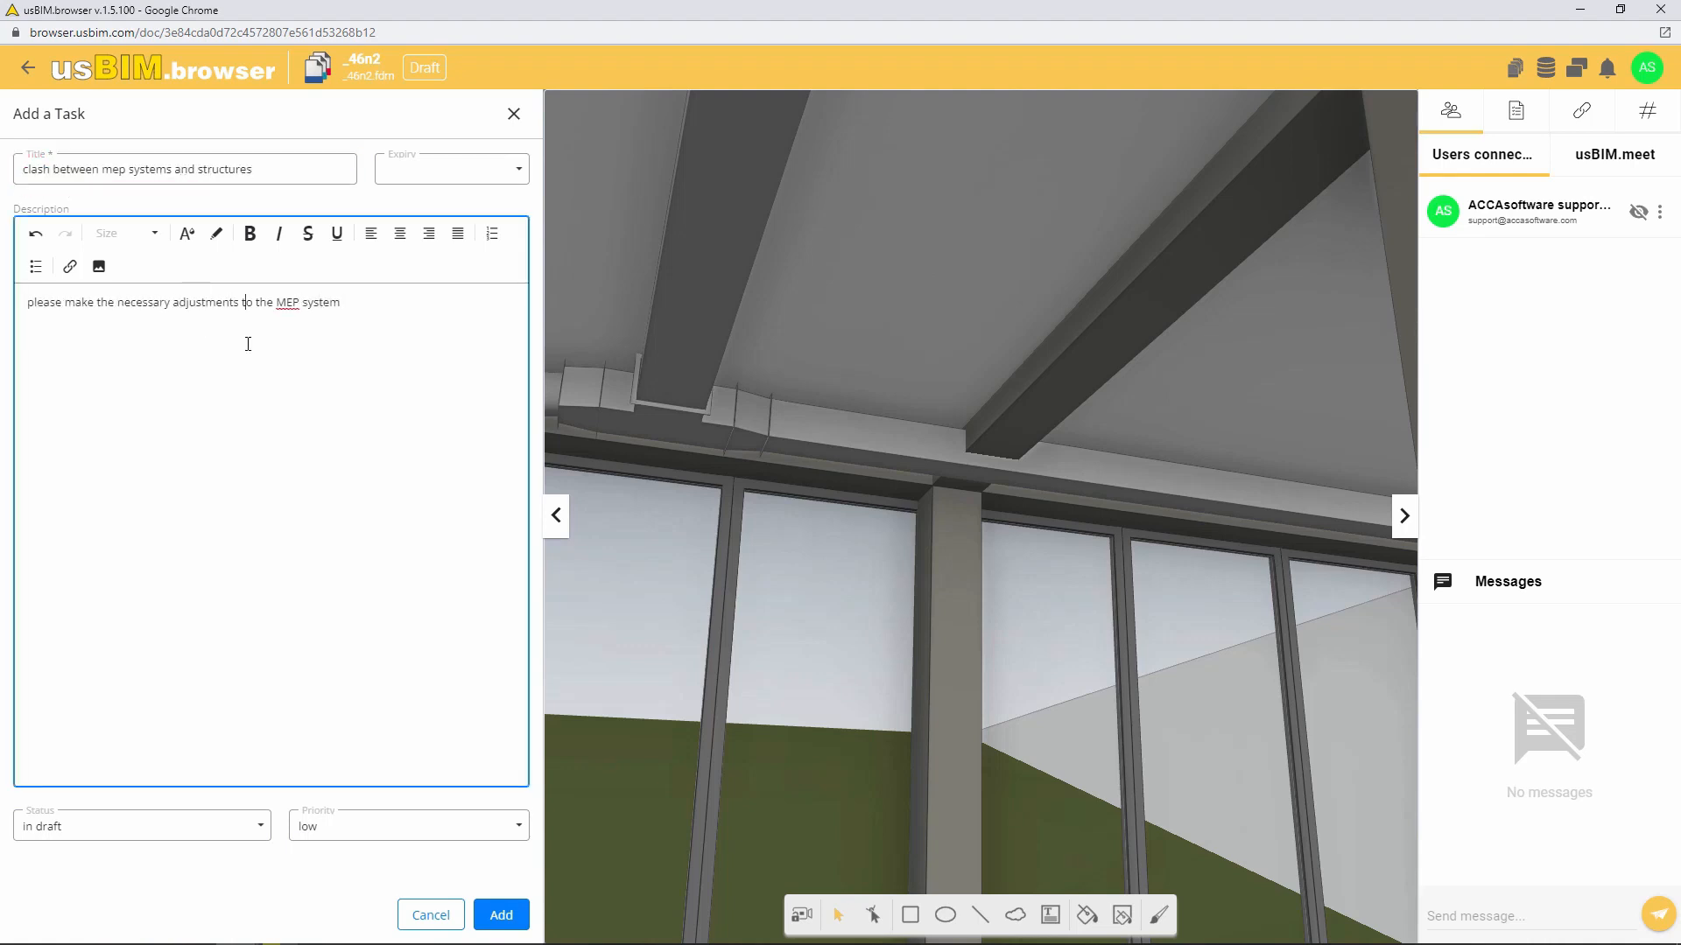
Set the clash task's expiry to 27/04/2023, its status to to do and its priority to critical.
click(499, 175)
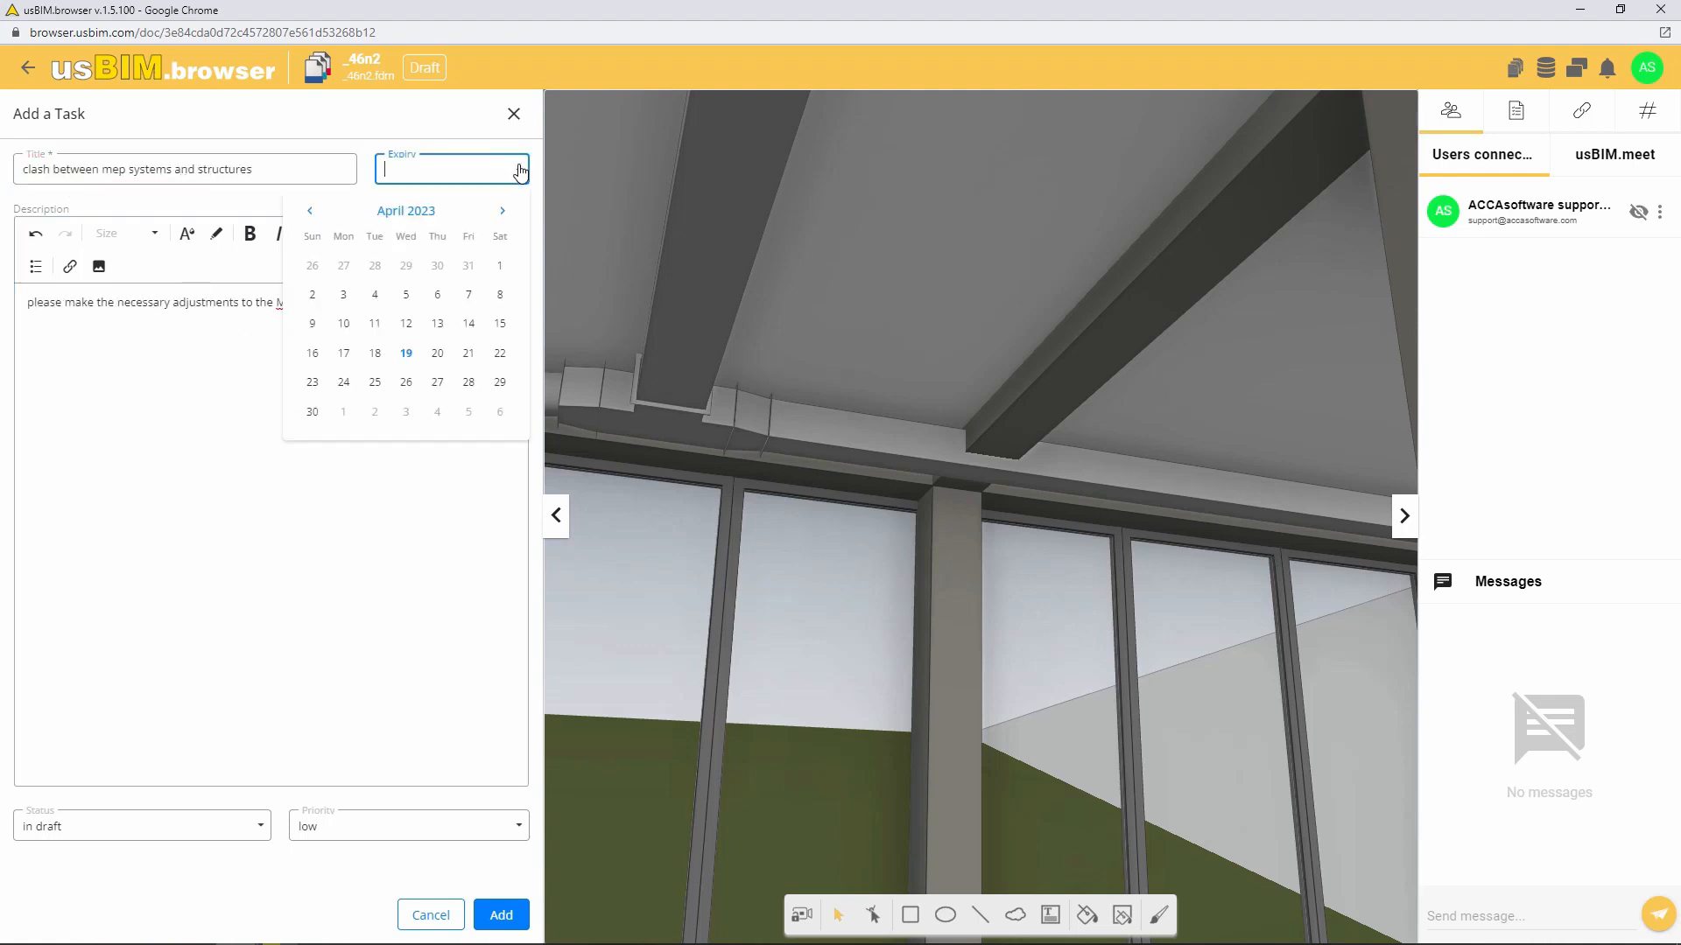
click(446, 386)
click(260, 827)
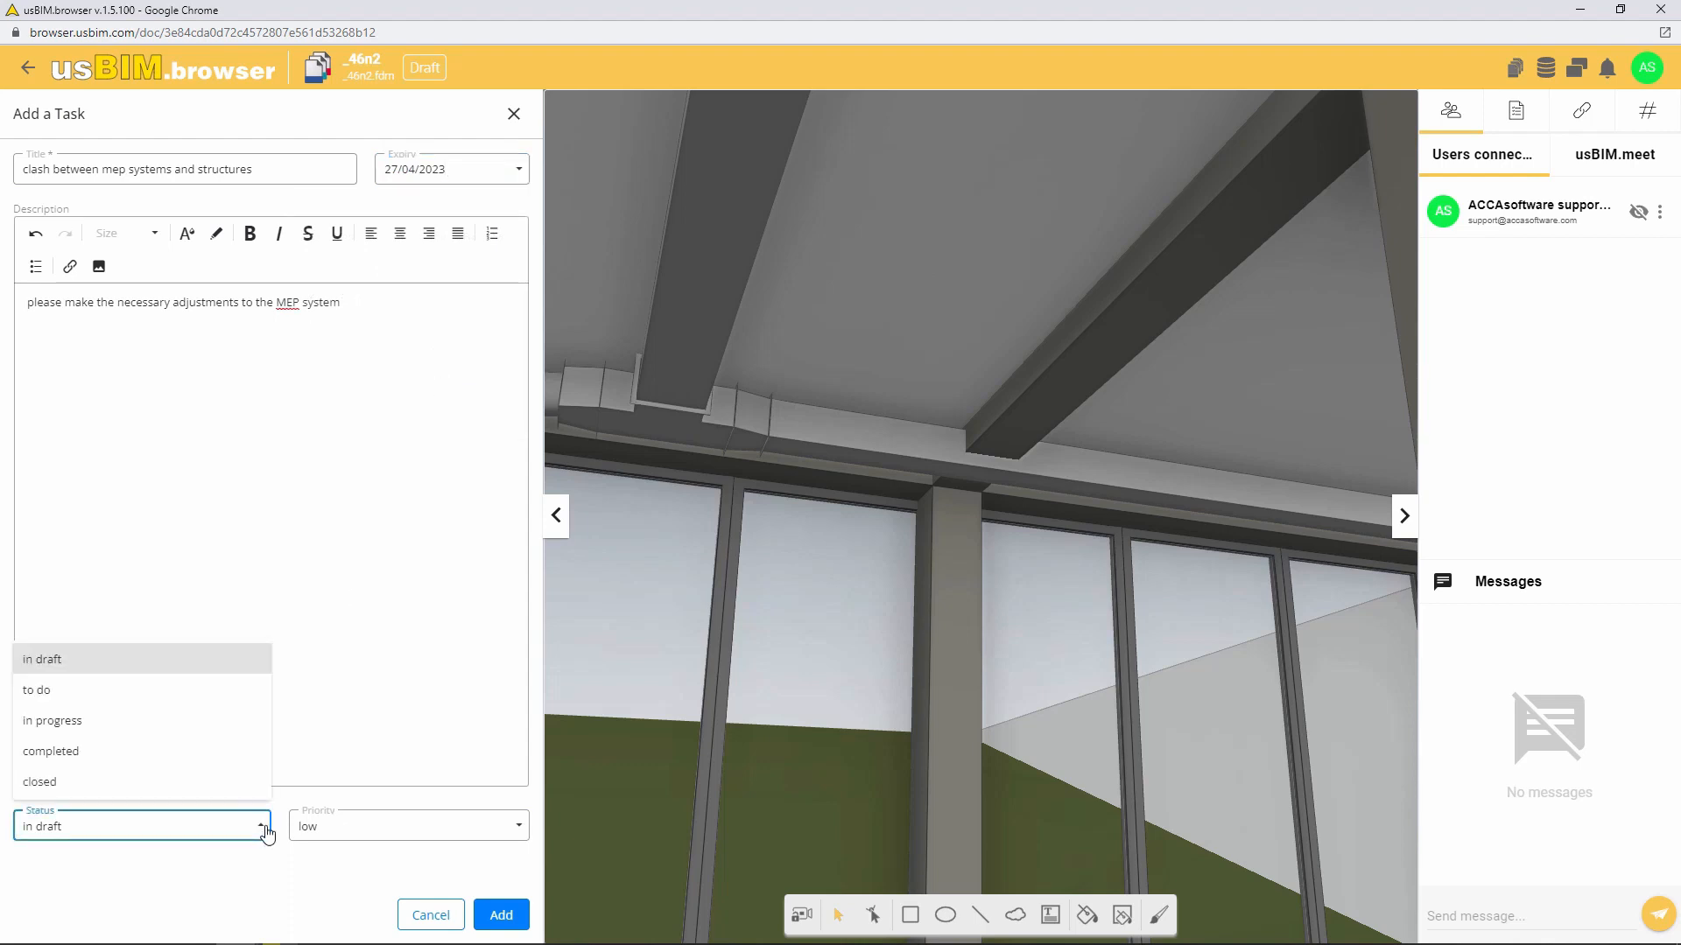
click(159, 691)
click(408, 836)
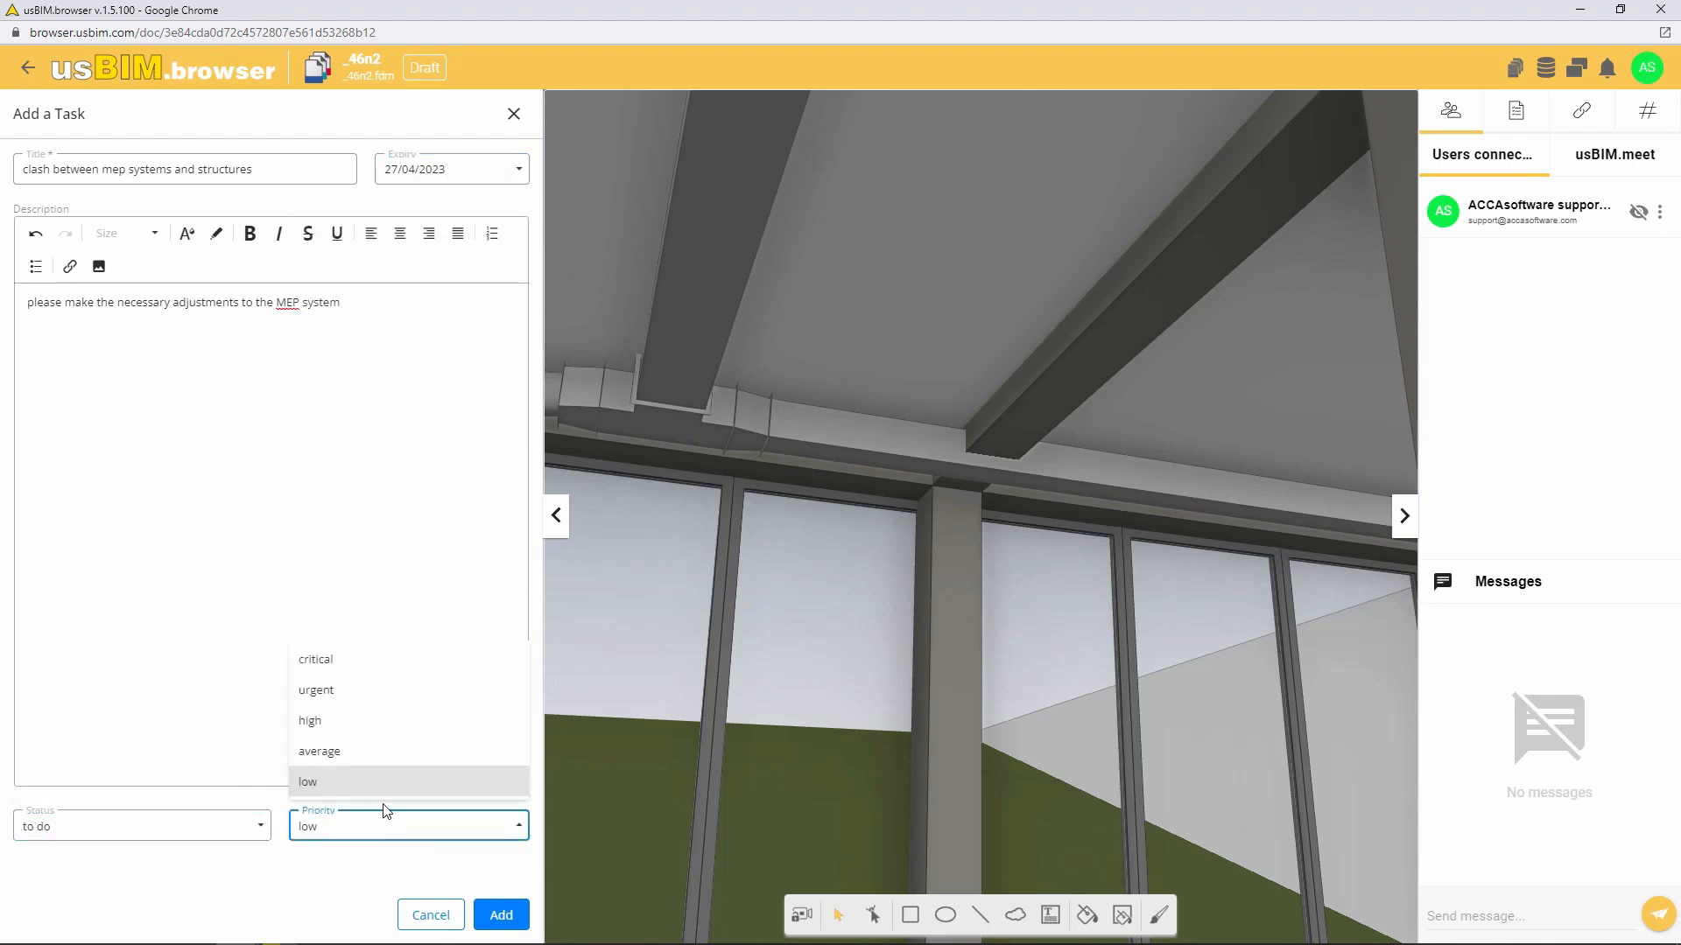
click(373, 666)
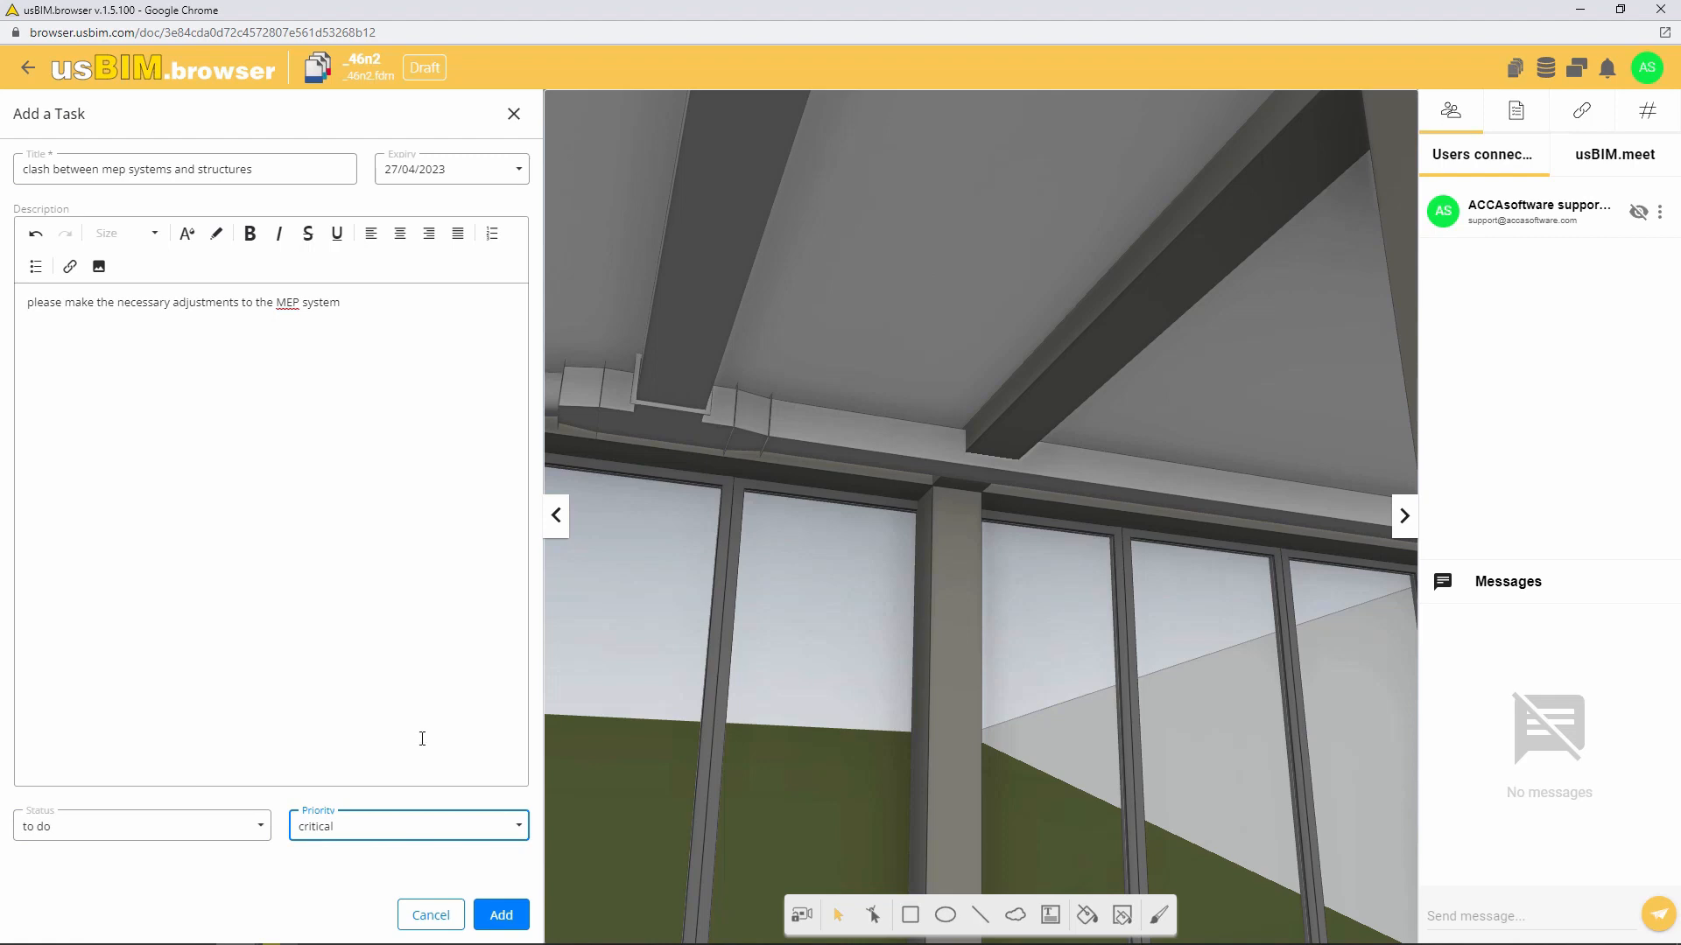
Mark the duct and beam clash above the central column with a red ellipse and add the clash task.
click(1160, 916)
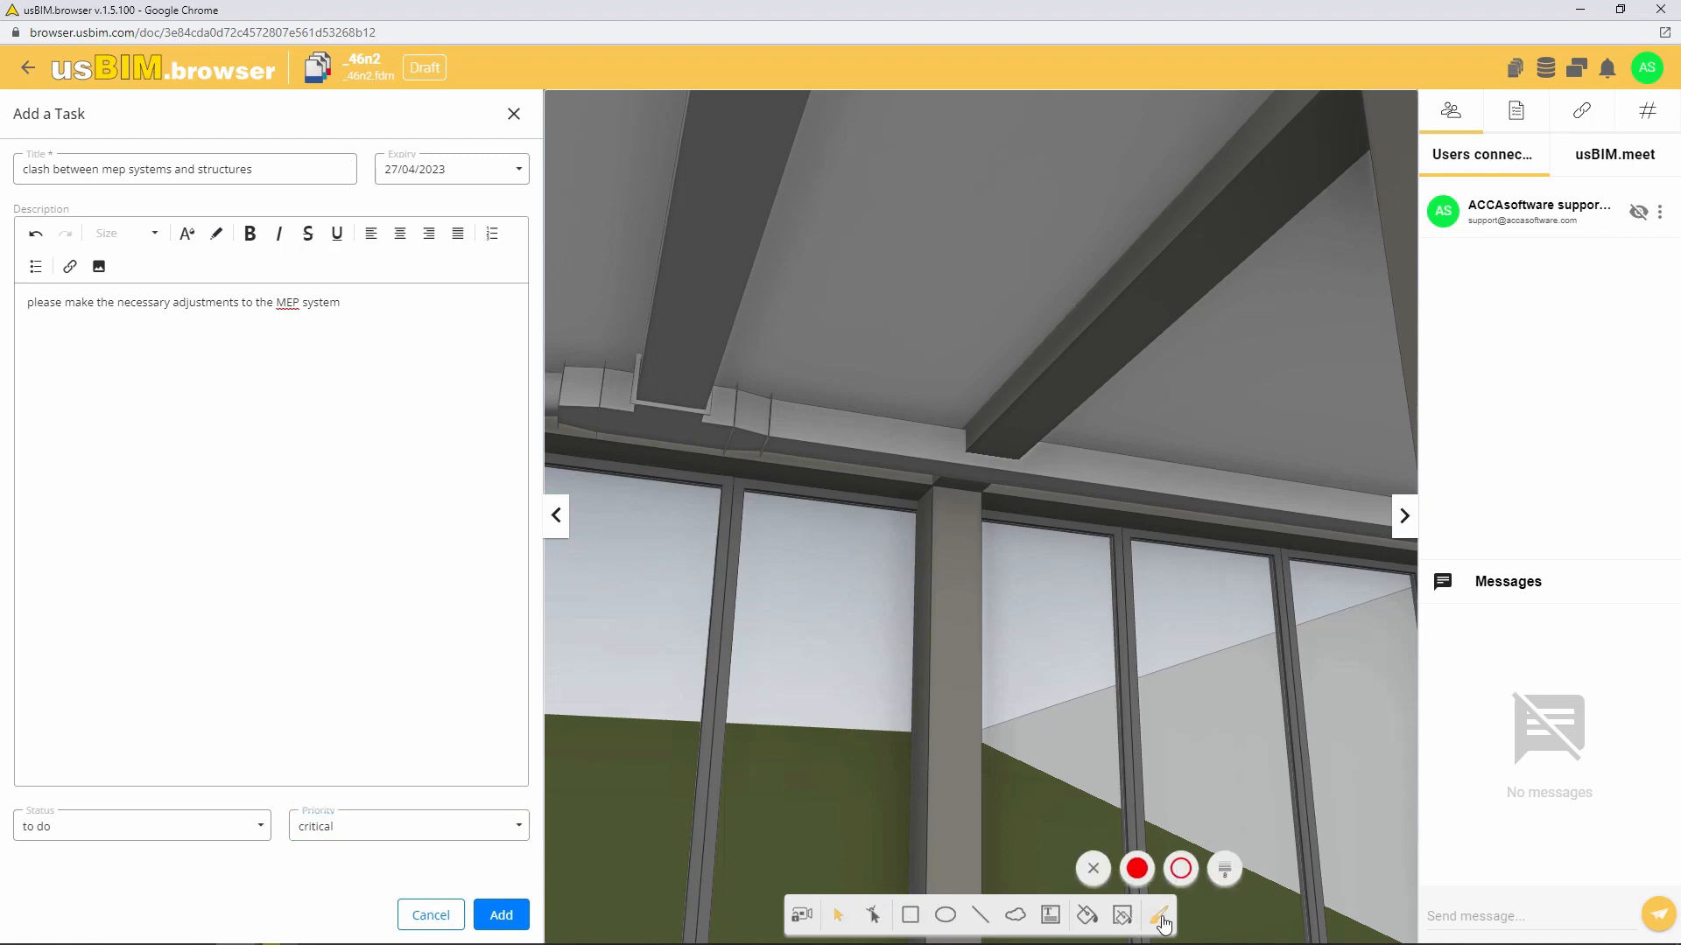
click(943, 914)
drag(854, 342, 1039, 536)
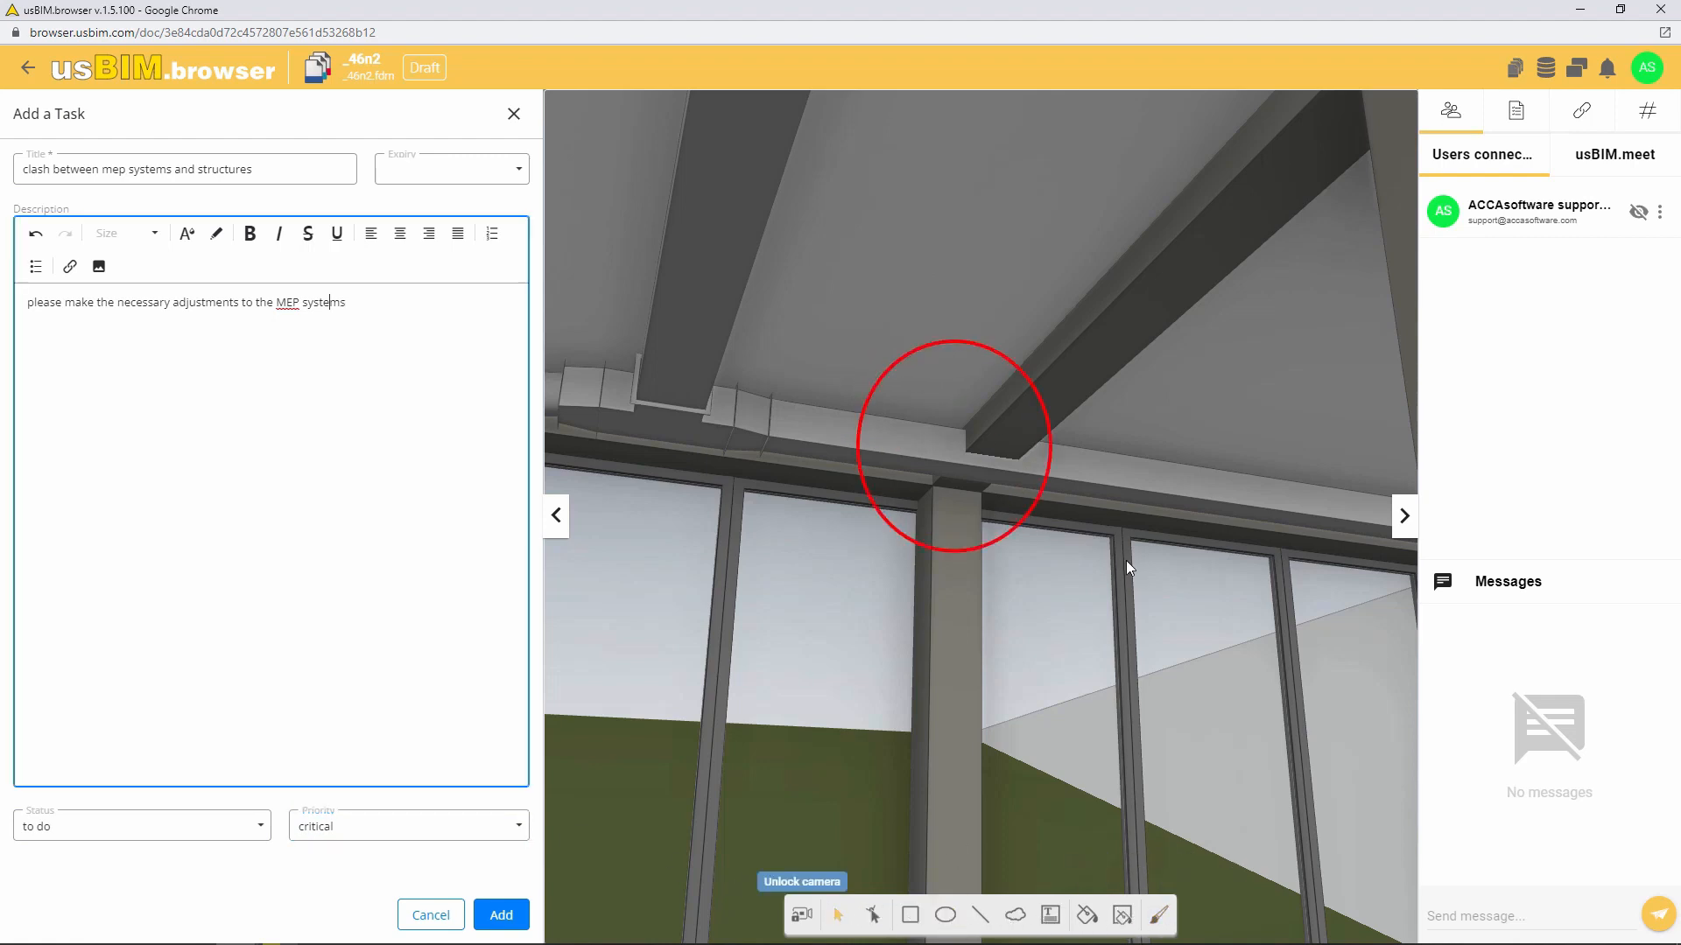
click(501, 915)
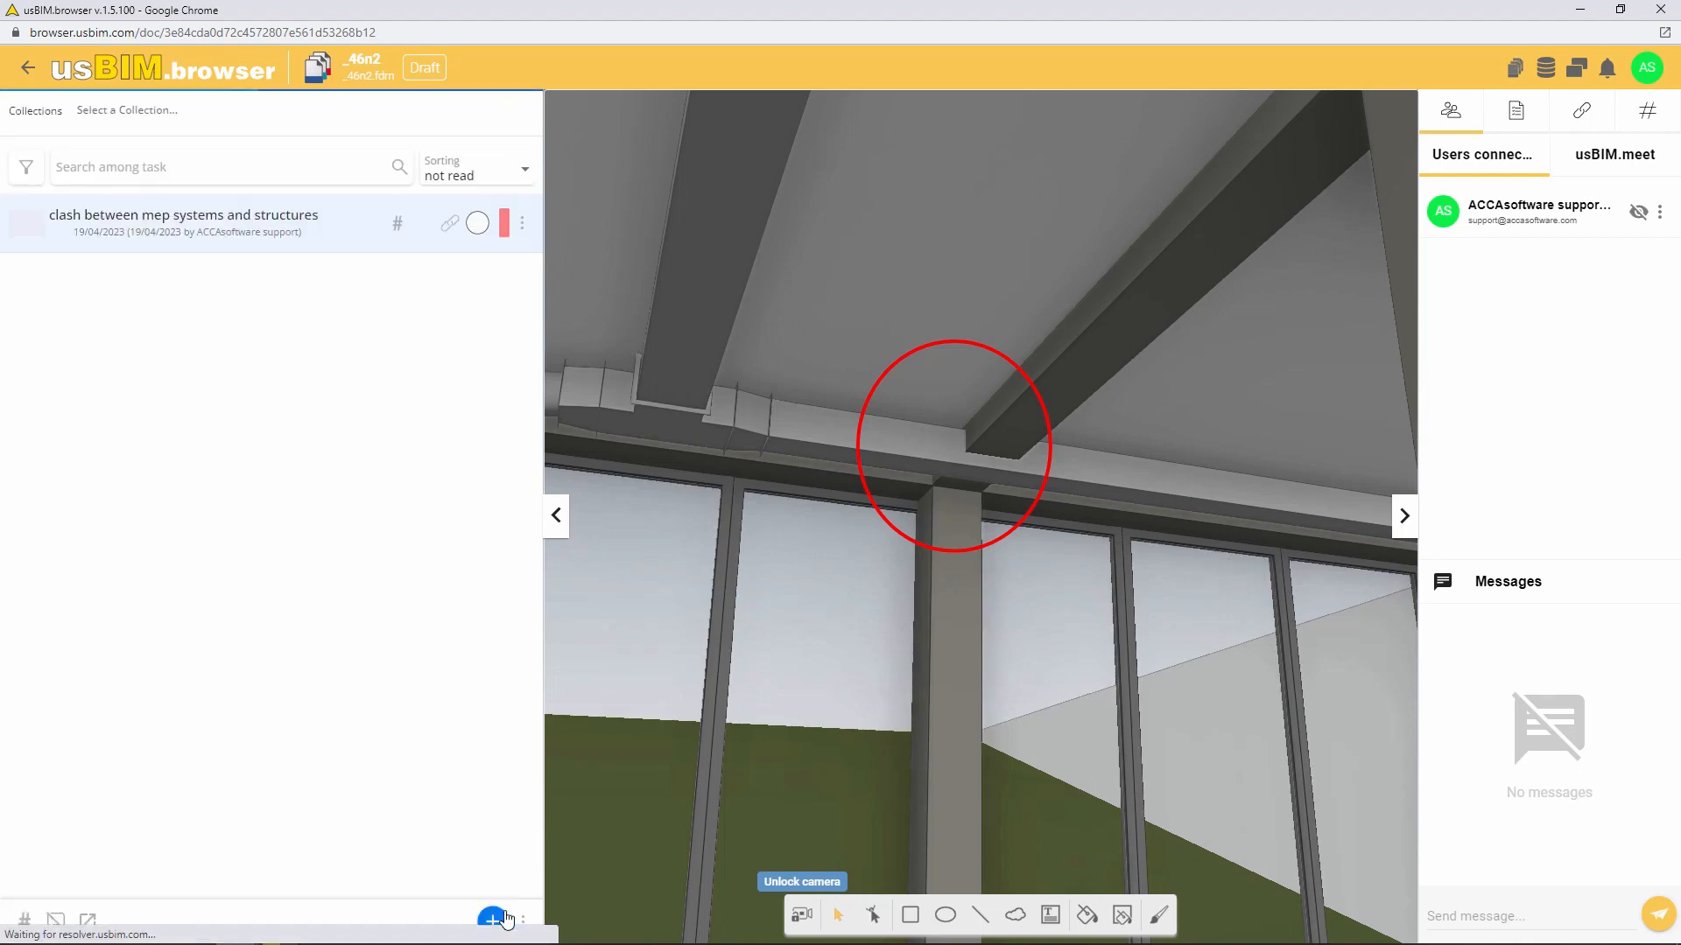
Add a colleague as a participant of the clash task and make that participant its manager.
click(523, 224)
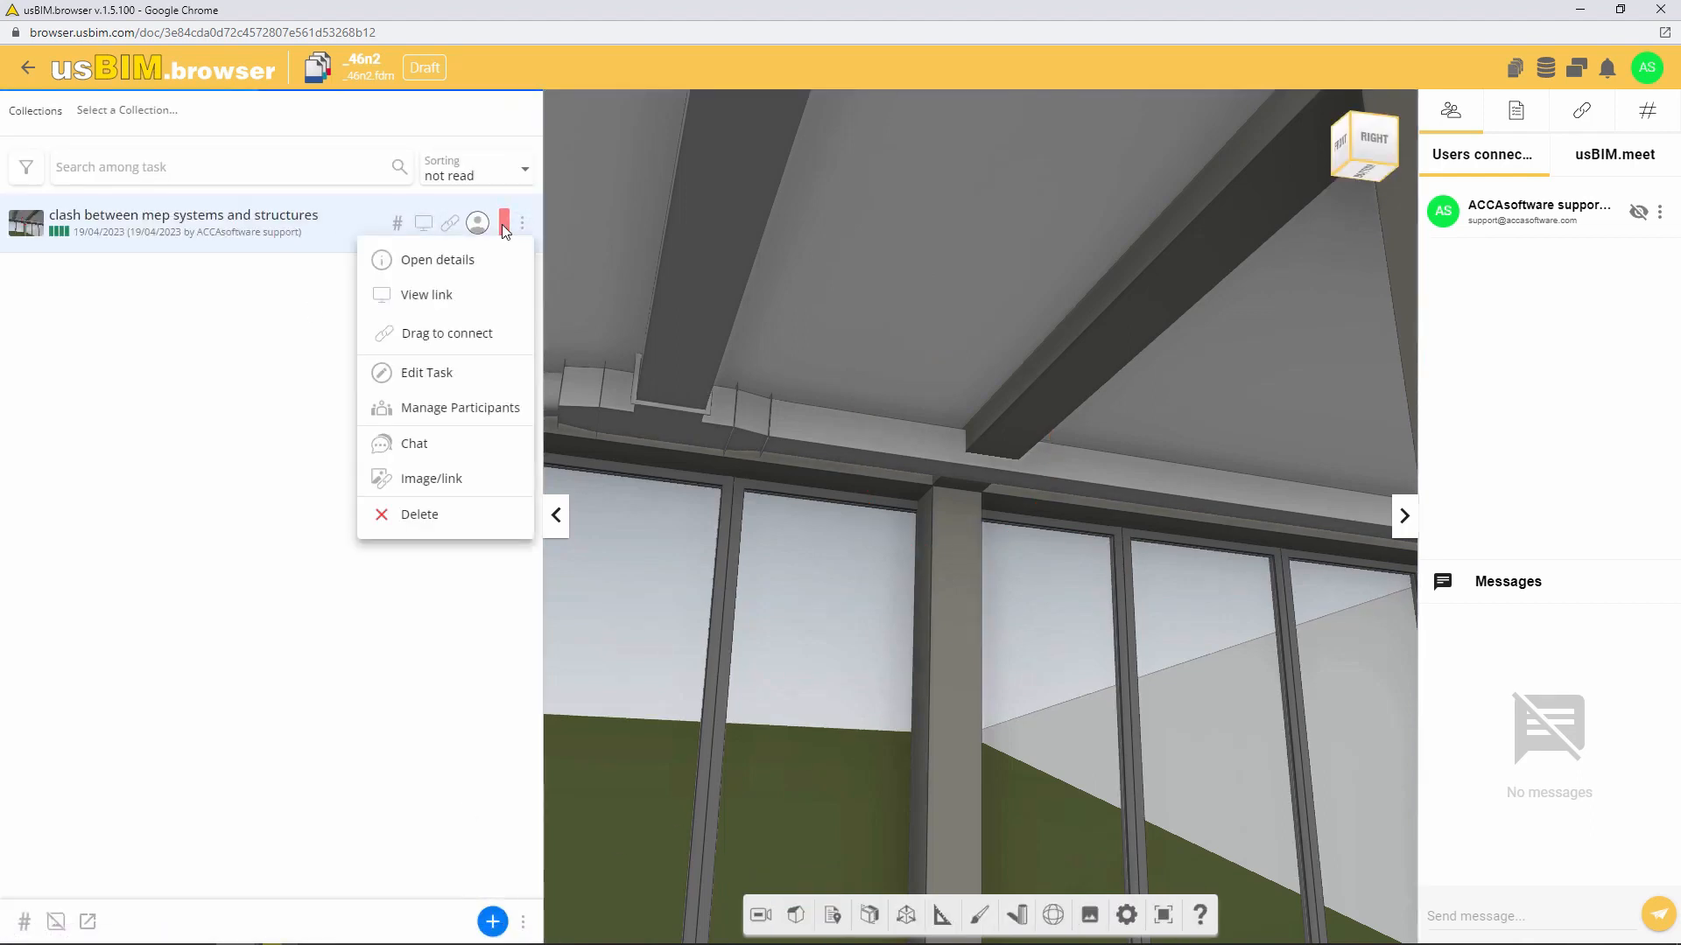
click(464, 409)
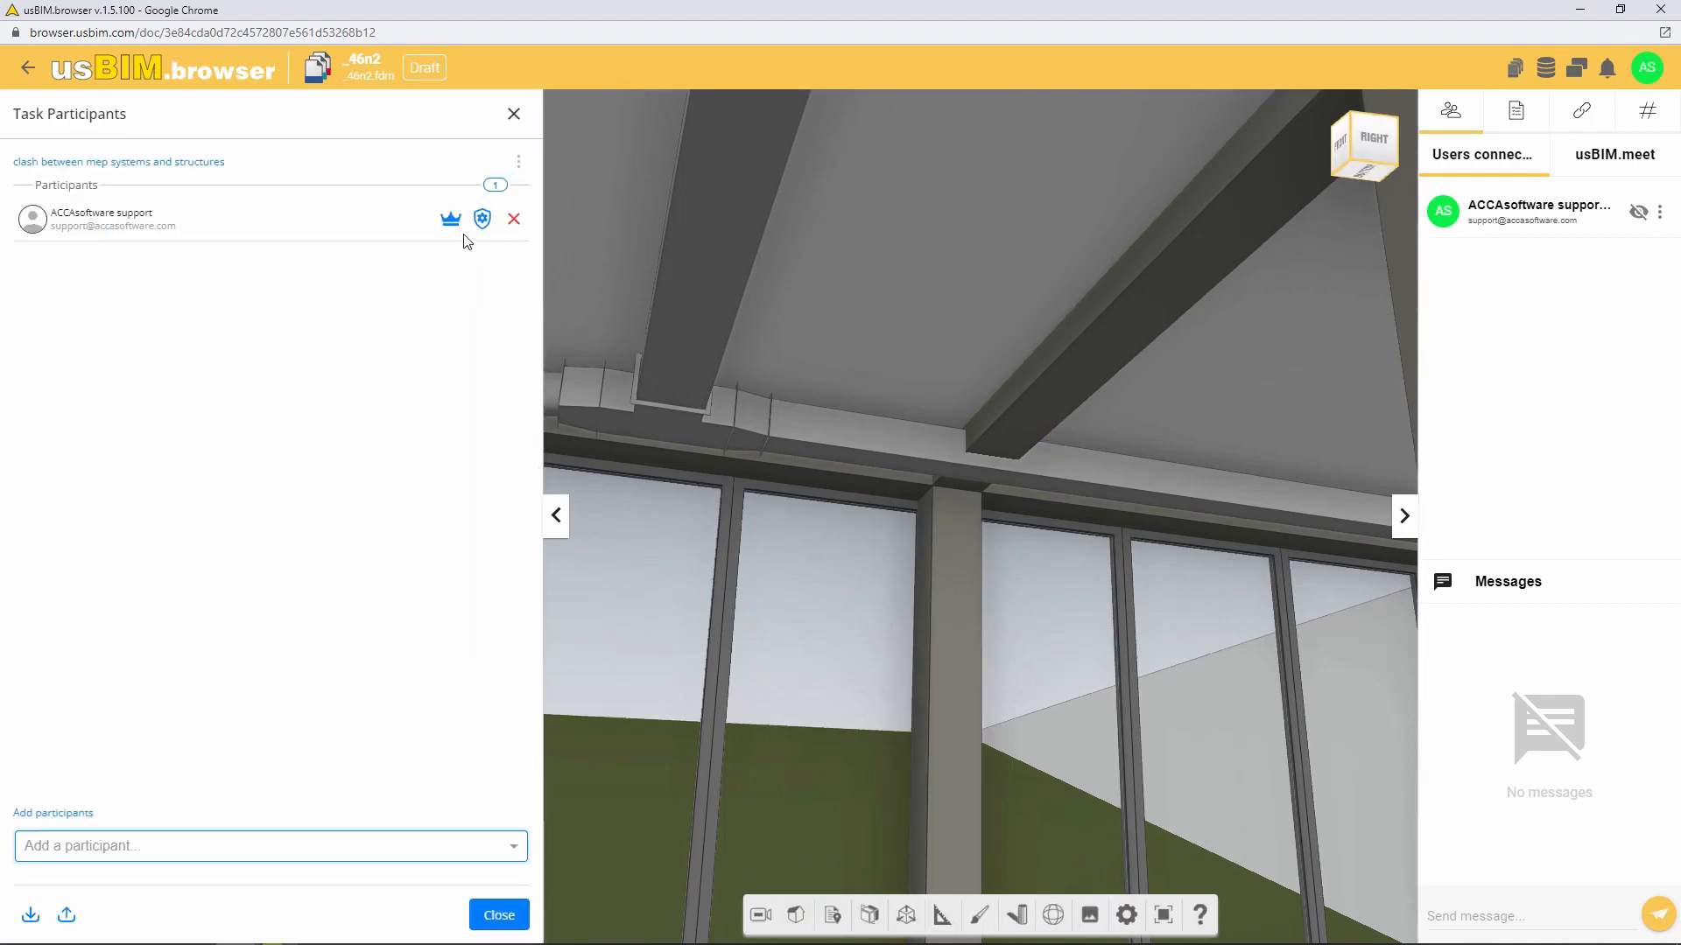
click(432, 847)
scroll(321, 703, down, 3)
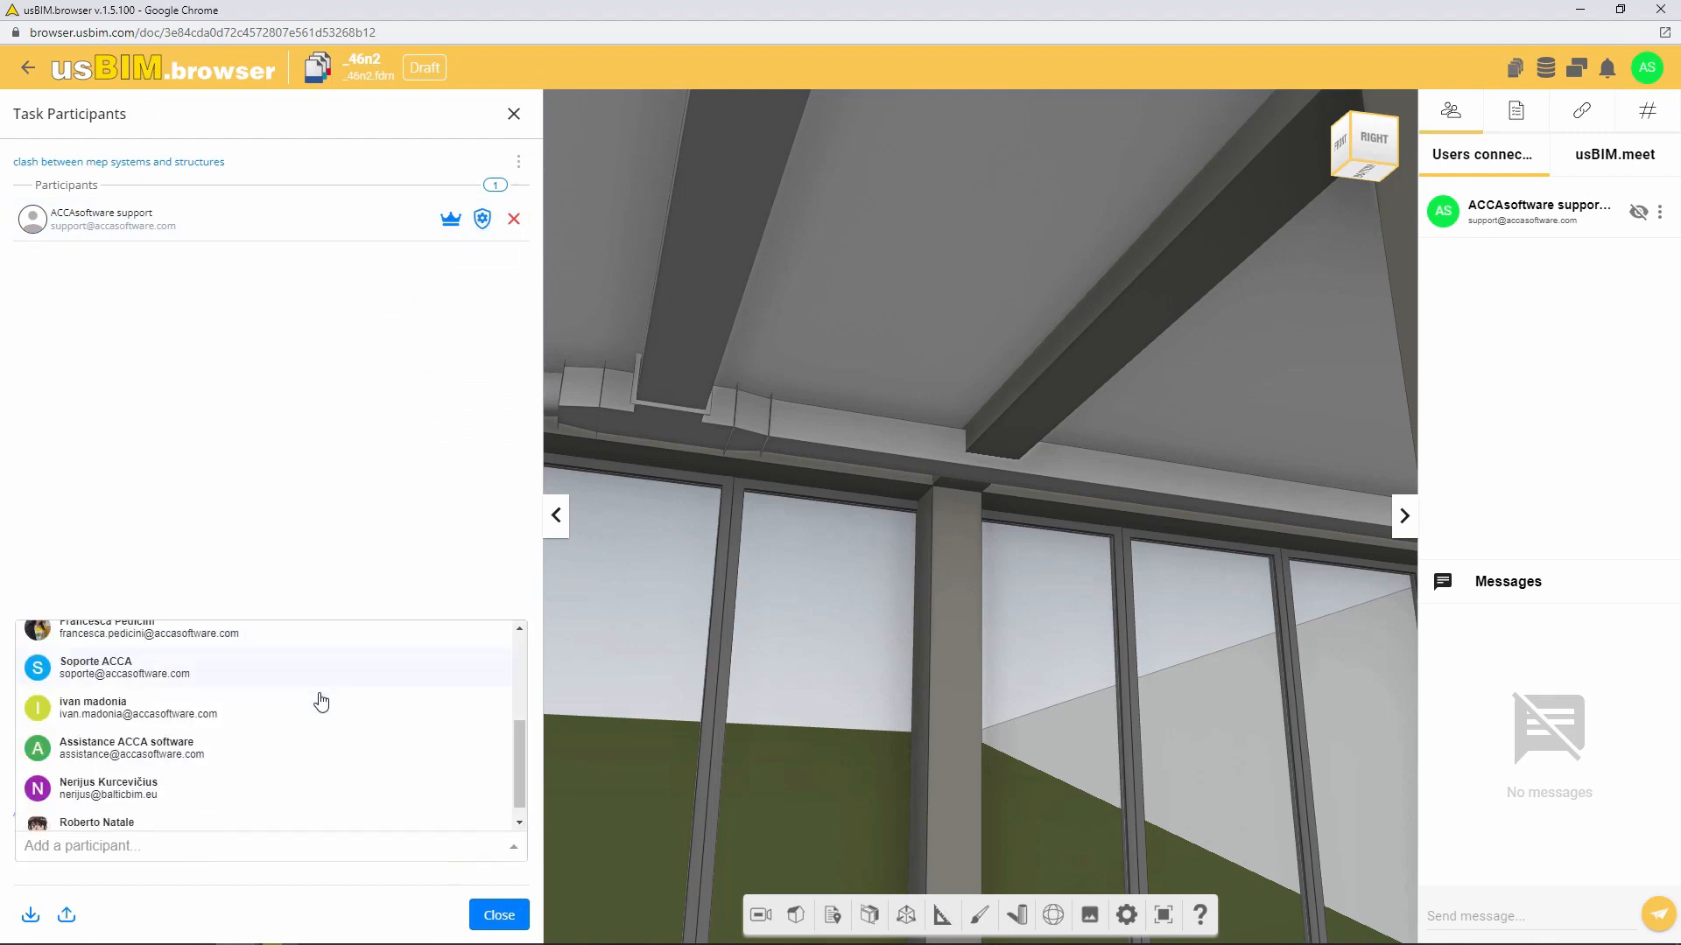
click(271, 694)
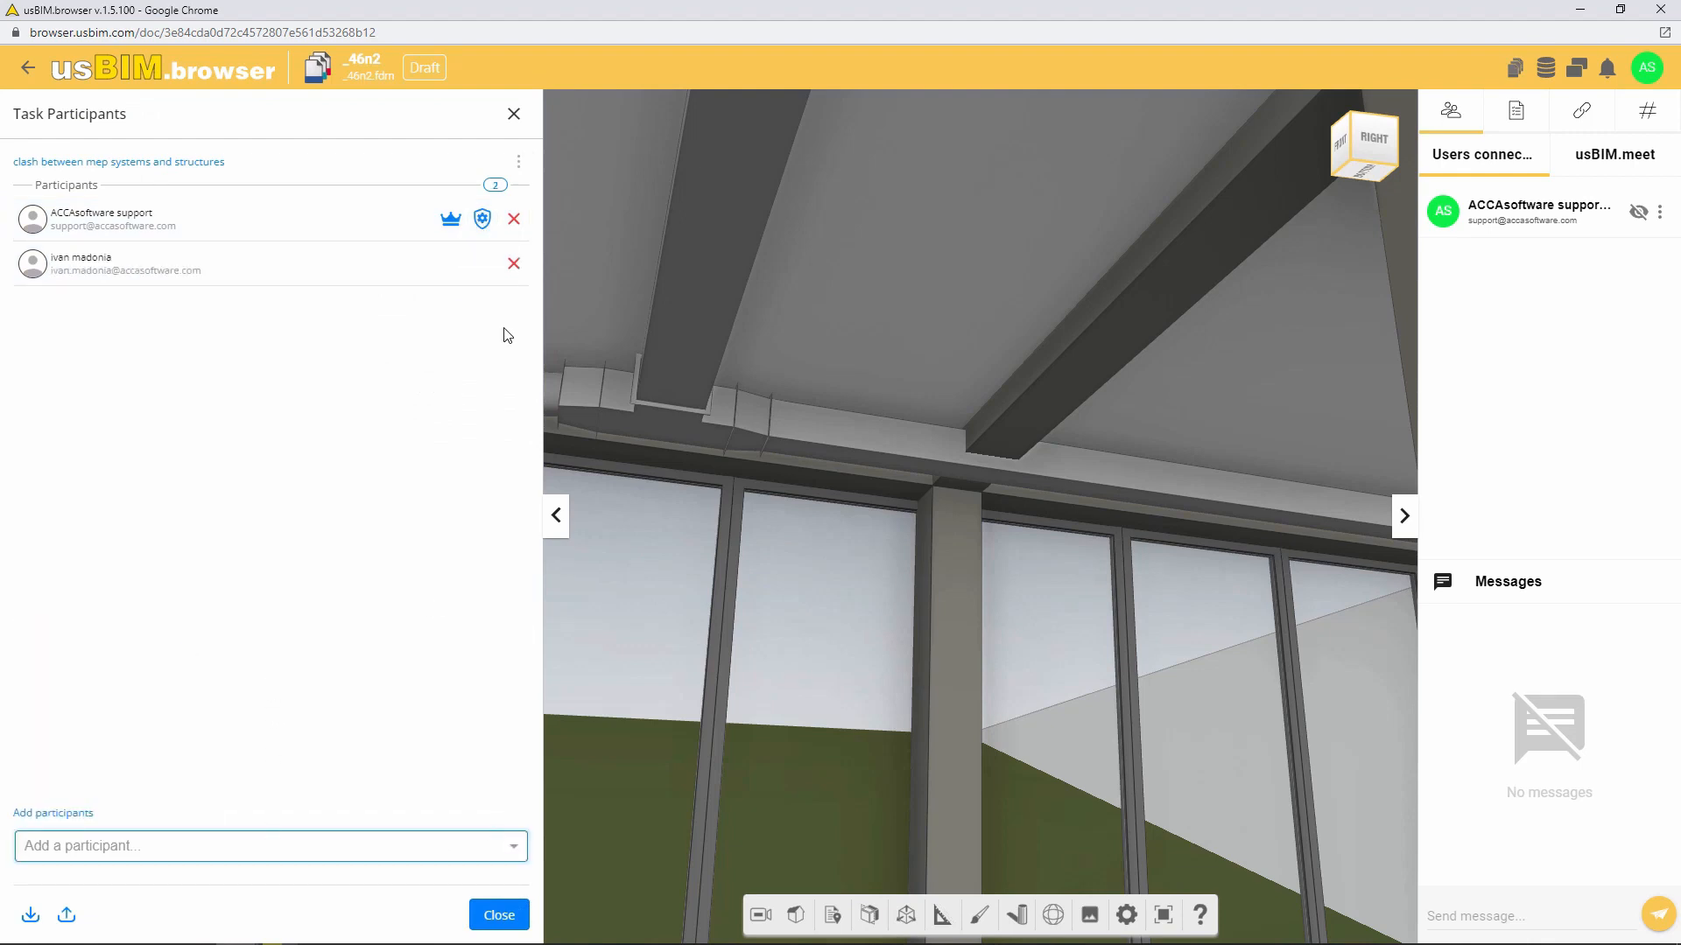
click(483, 263)
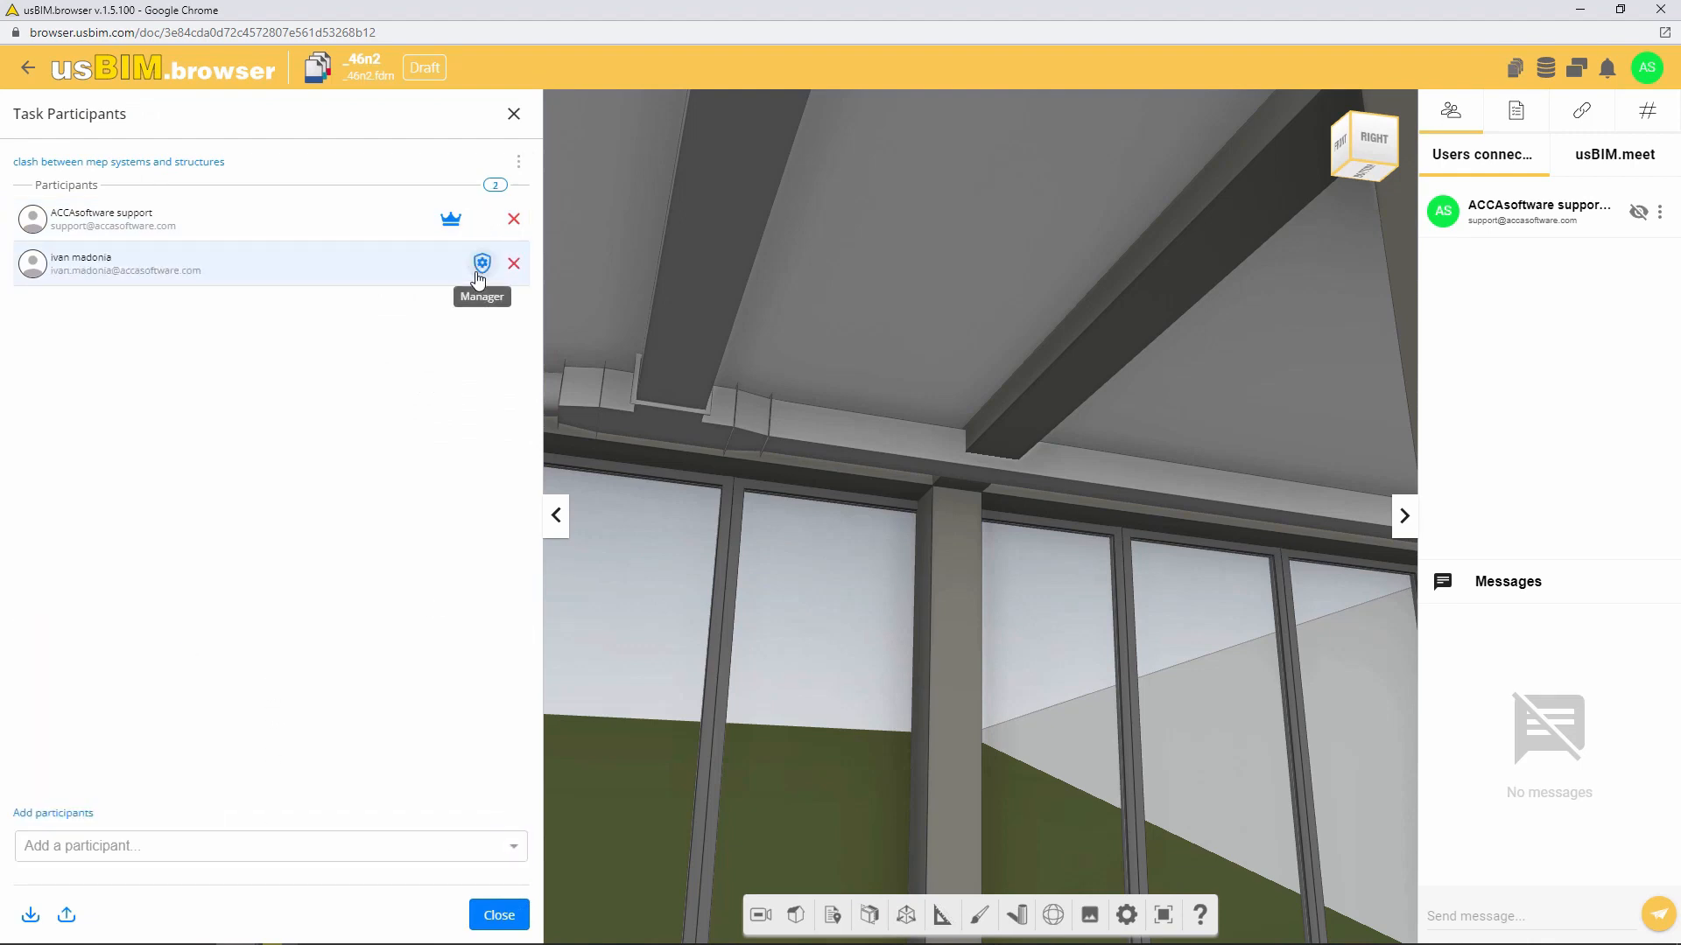
click(496, 915)
Send "Hi there, please have a look at this task!!" in the clash task's chat.
click(523, 225)
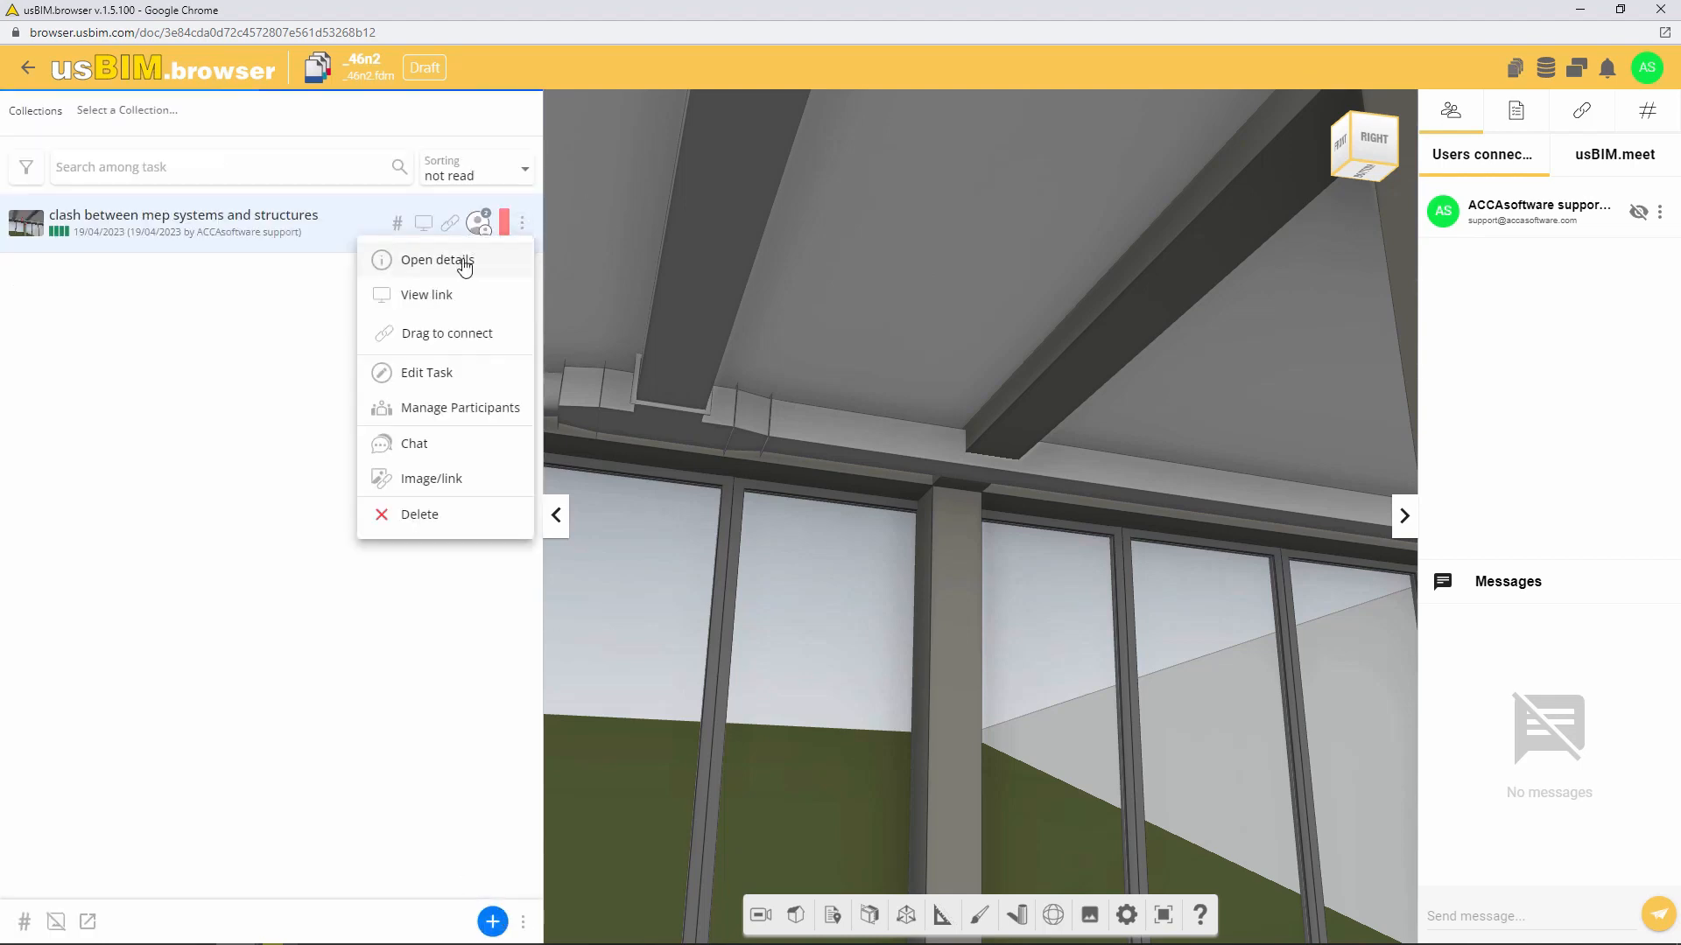
click(459, 453)
text(Hi there, please have a look at this task!!)
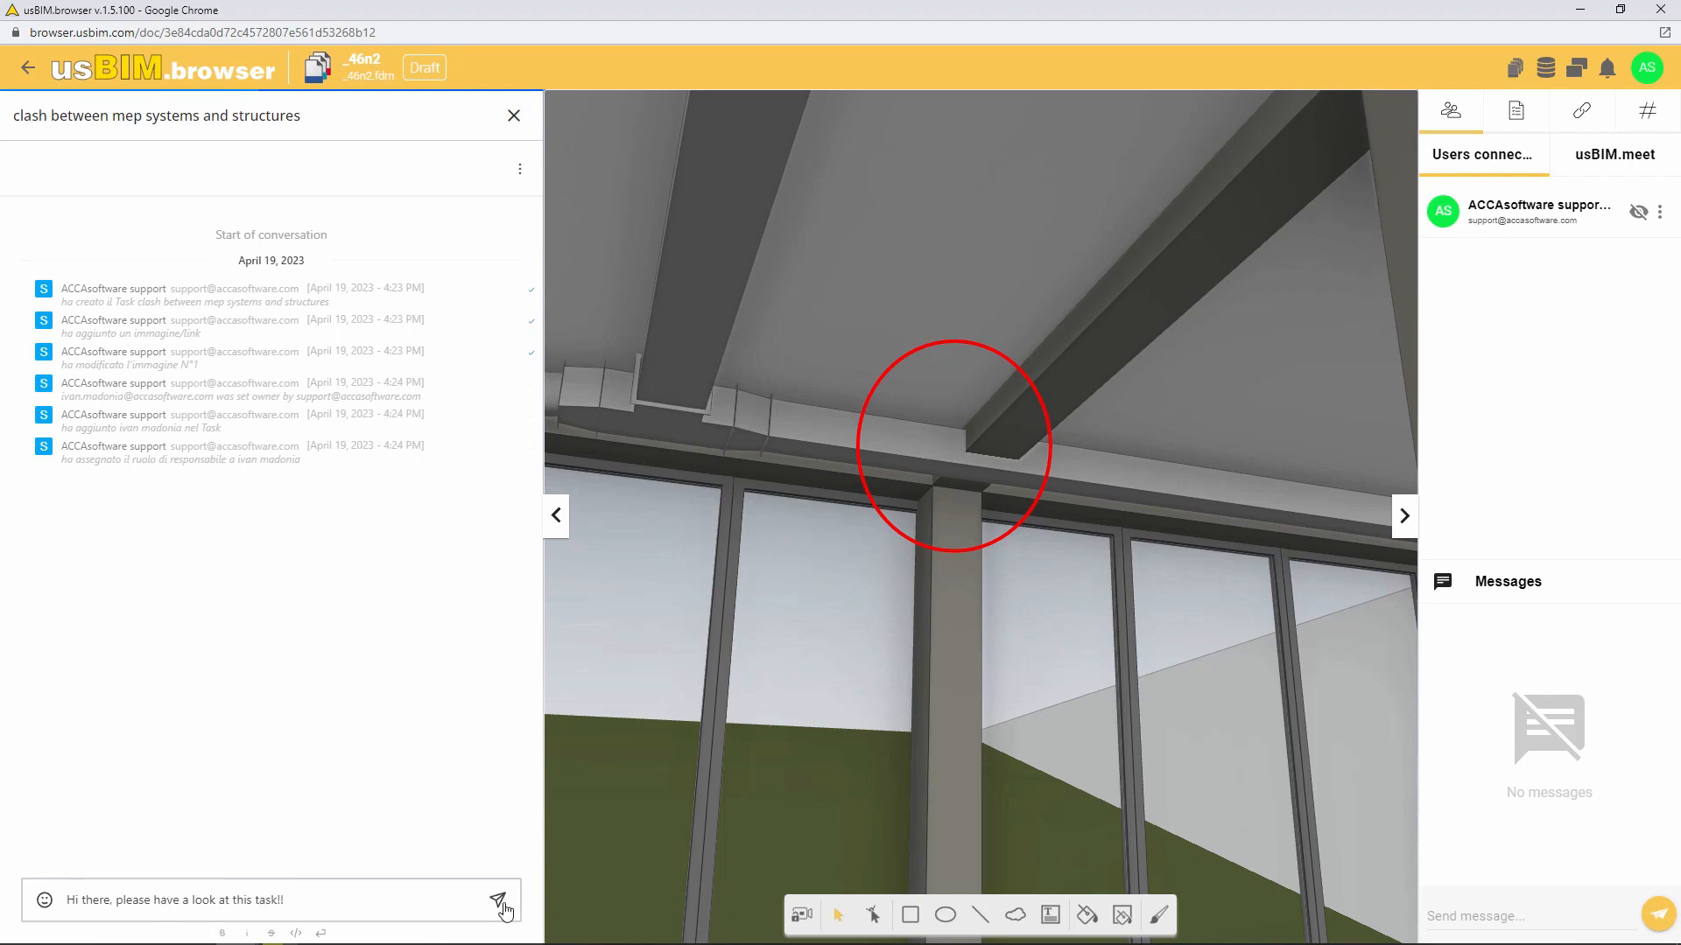
click(498, 901)
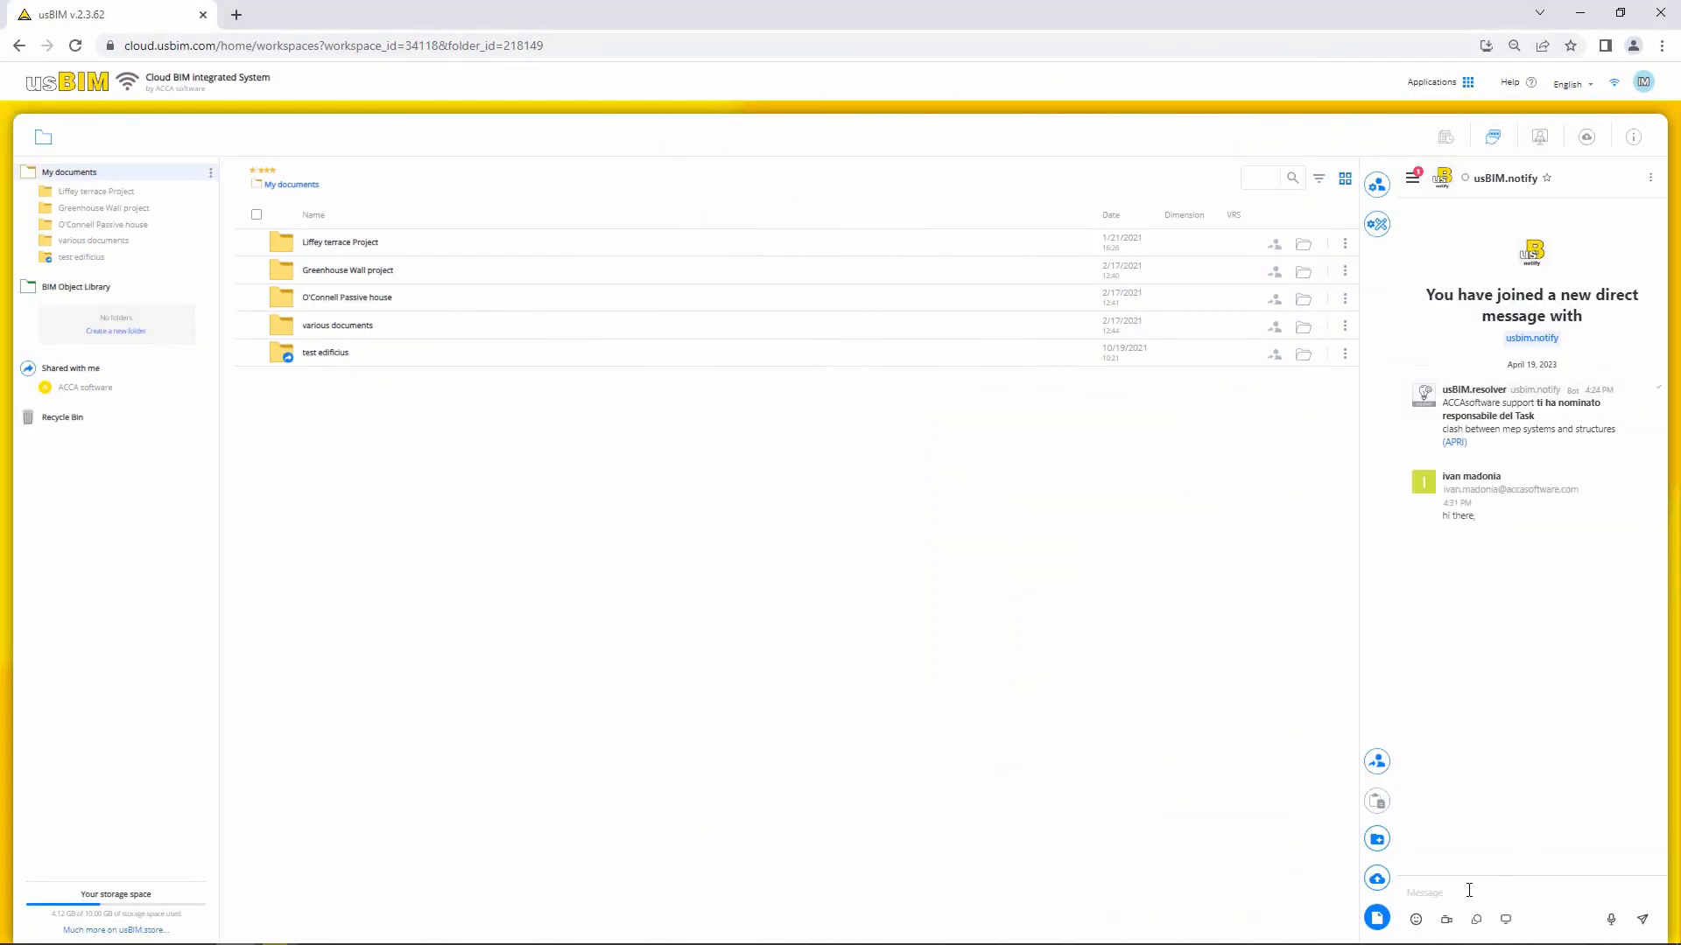
Open the clash task in usBIM.resolver from the assignee's notification and set its status to in progress.
click(1454, 443)
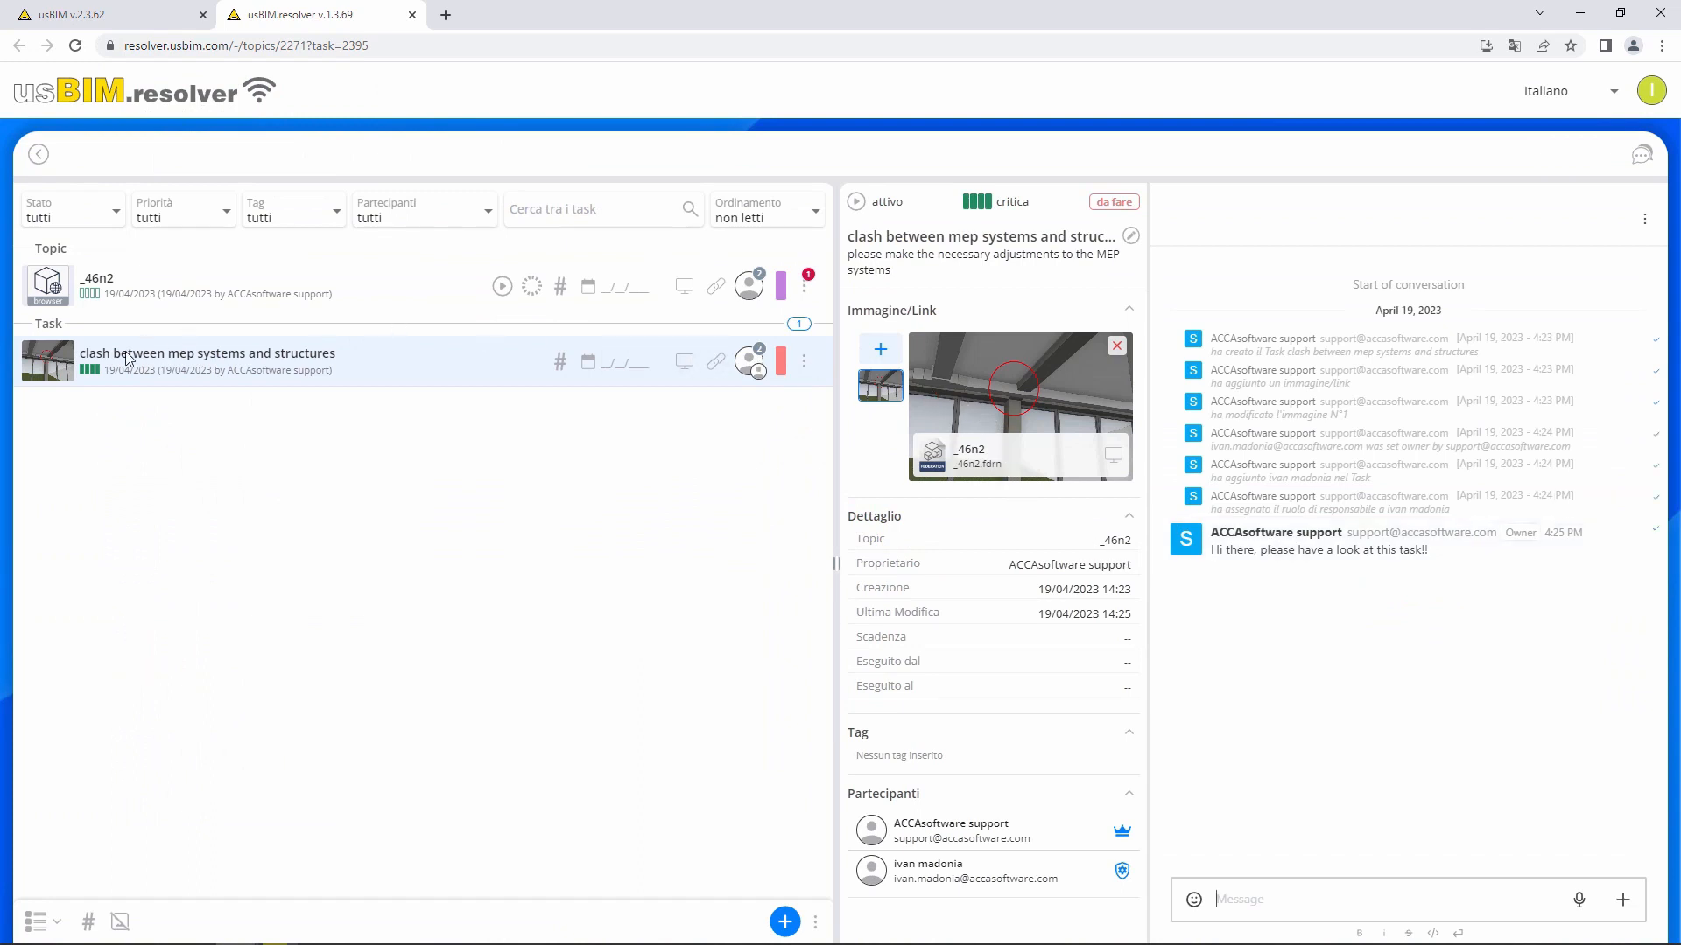
click(781, 363)
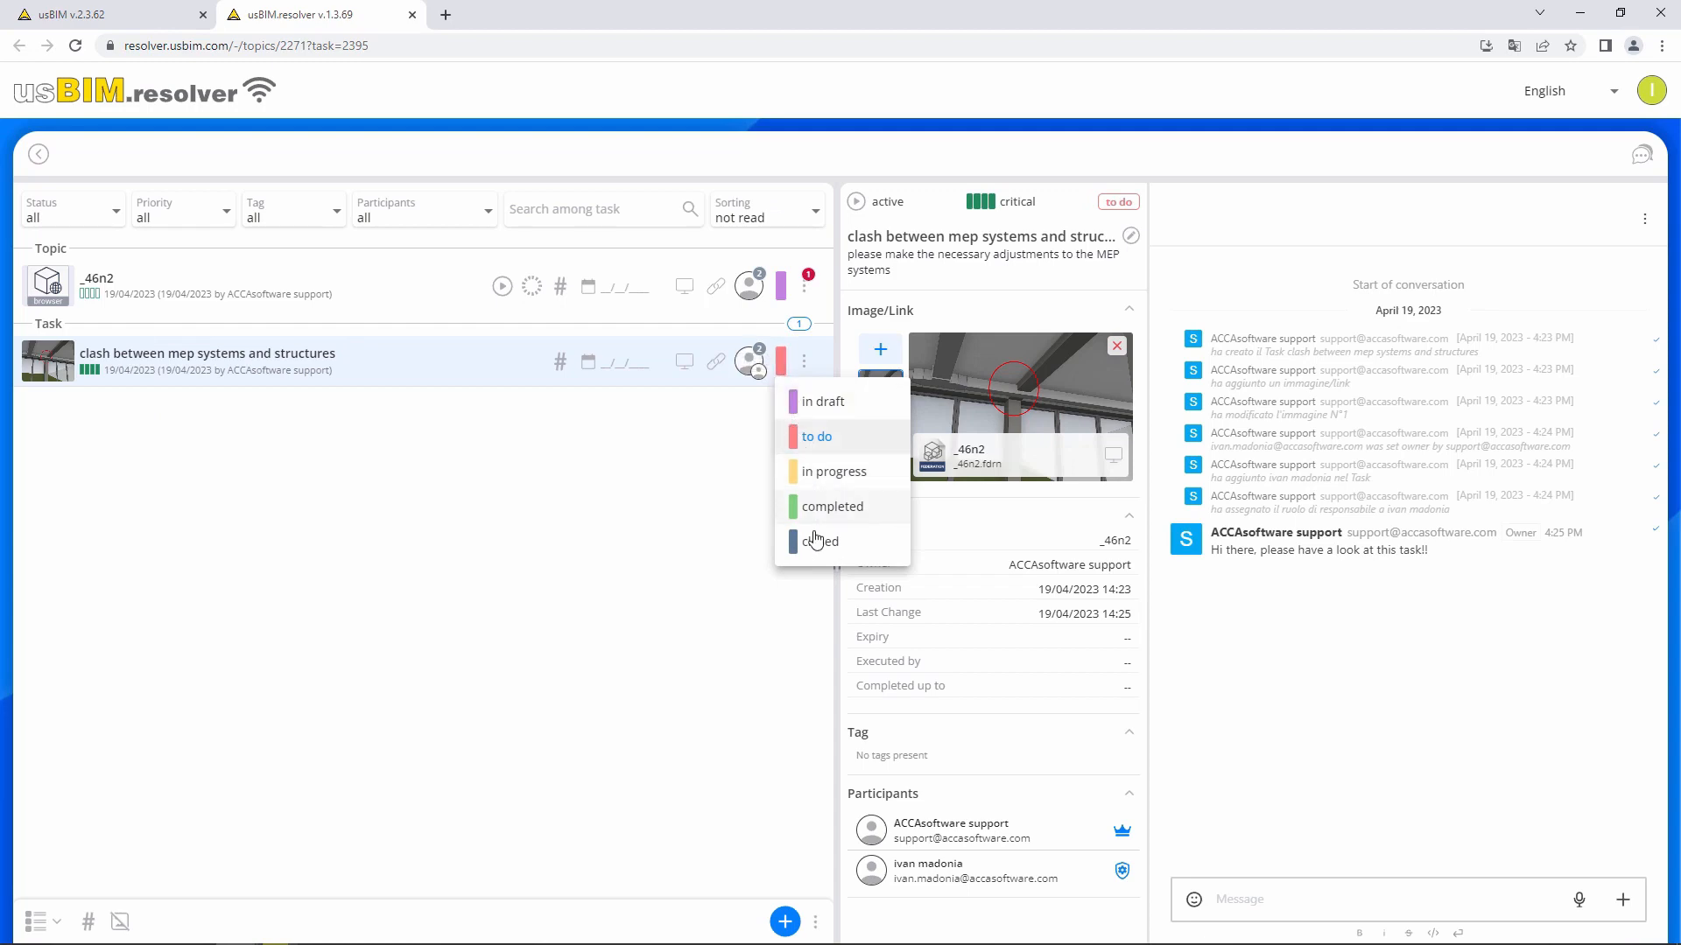
click(821, 473)
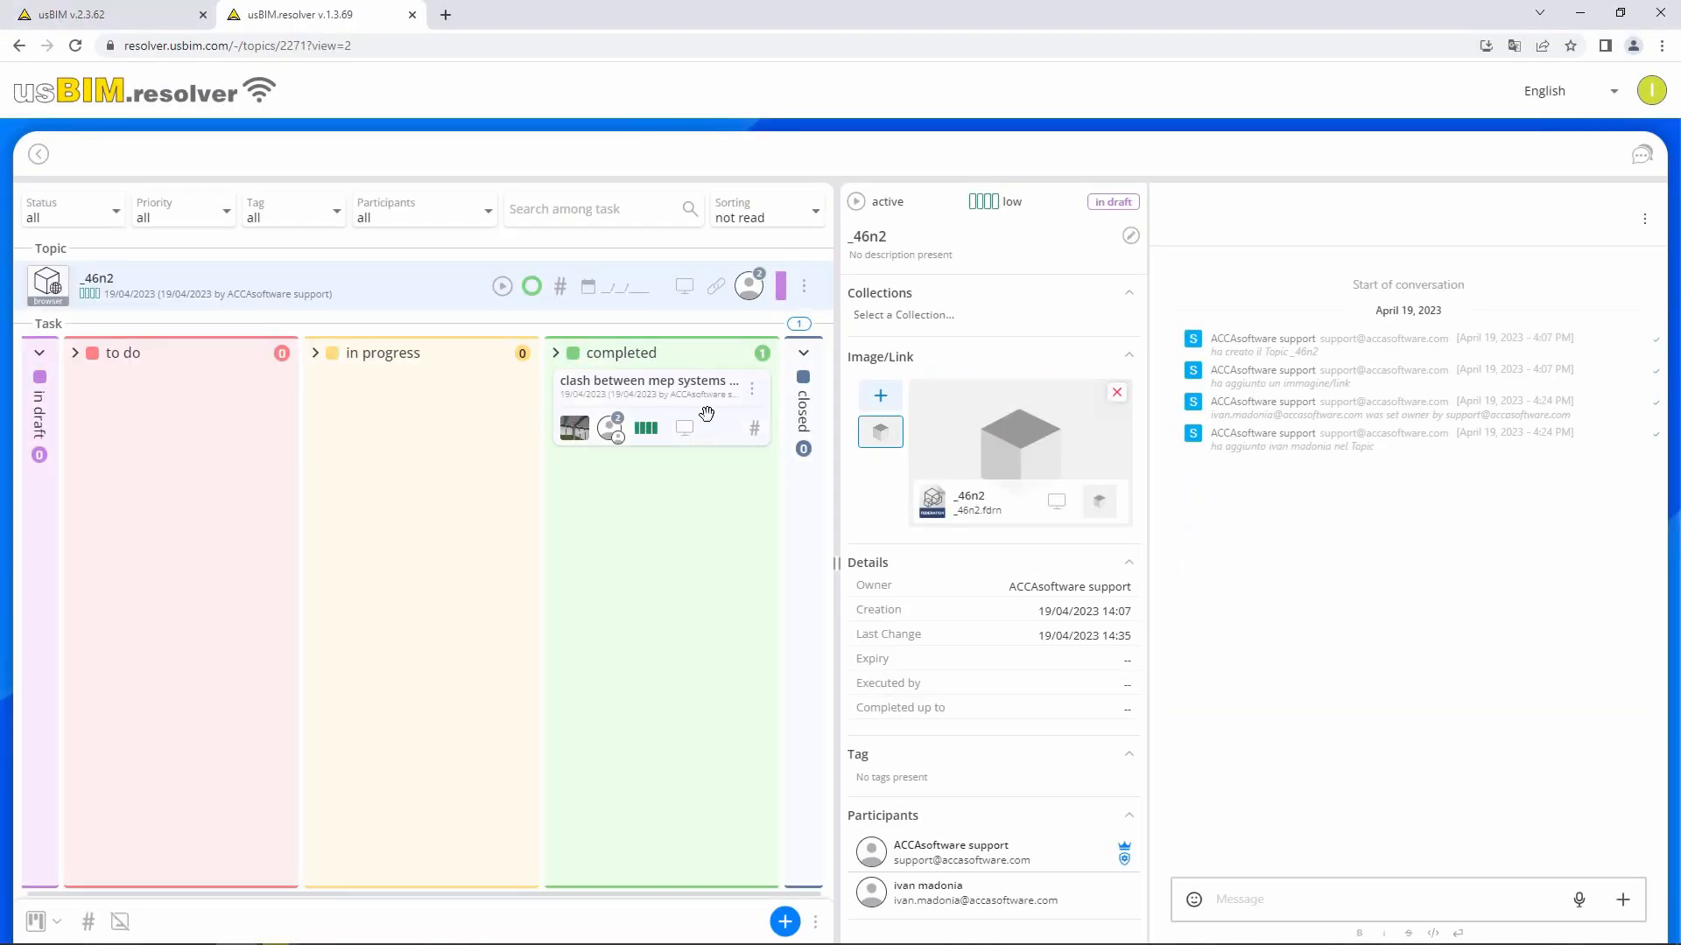
Open the clash task from the completed column and write "Hi there, just finished some major adjustments" in its chat.
click(707, 413)
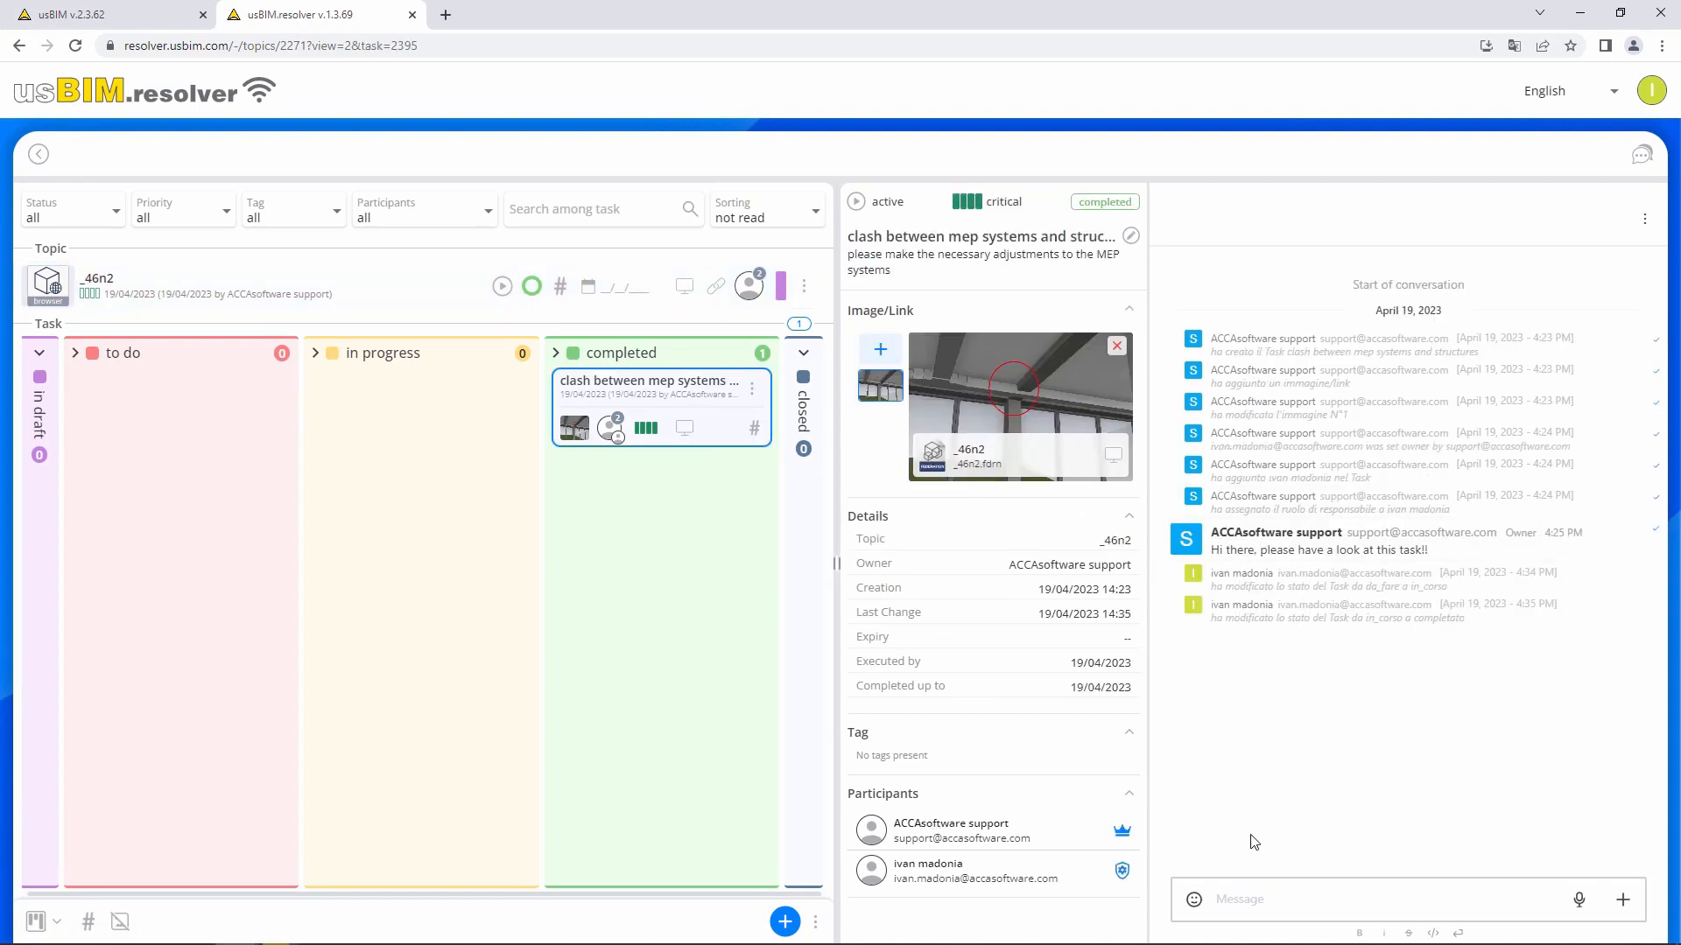
click(1252, 910)
text(Hi theajor adjustments)
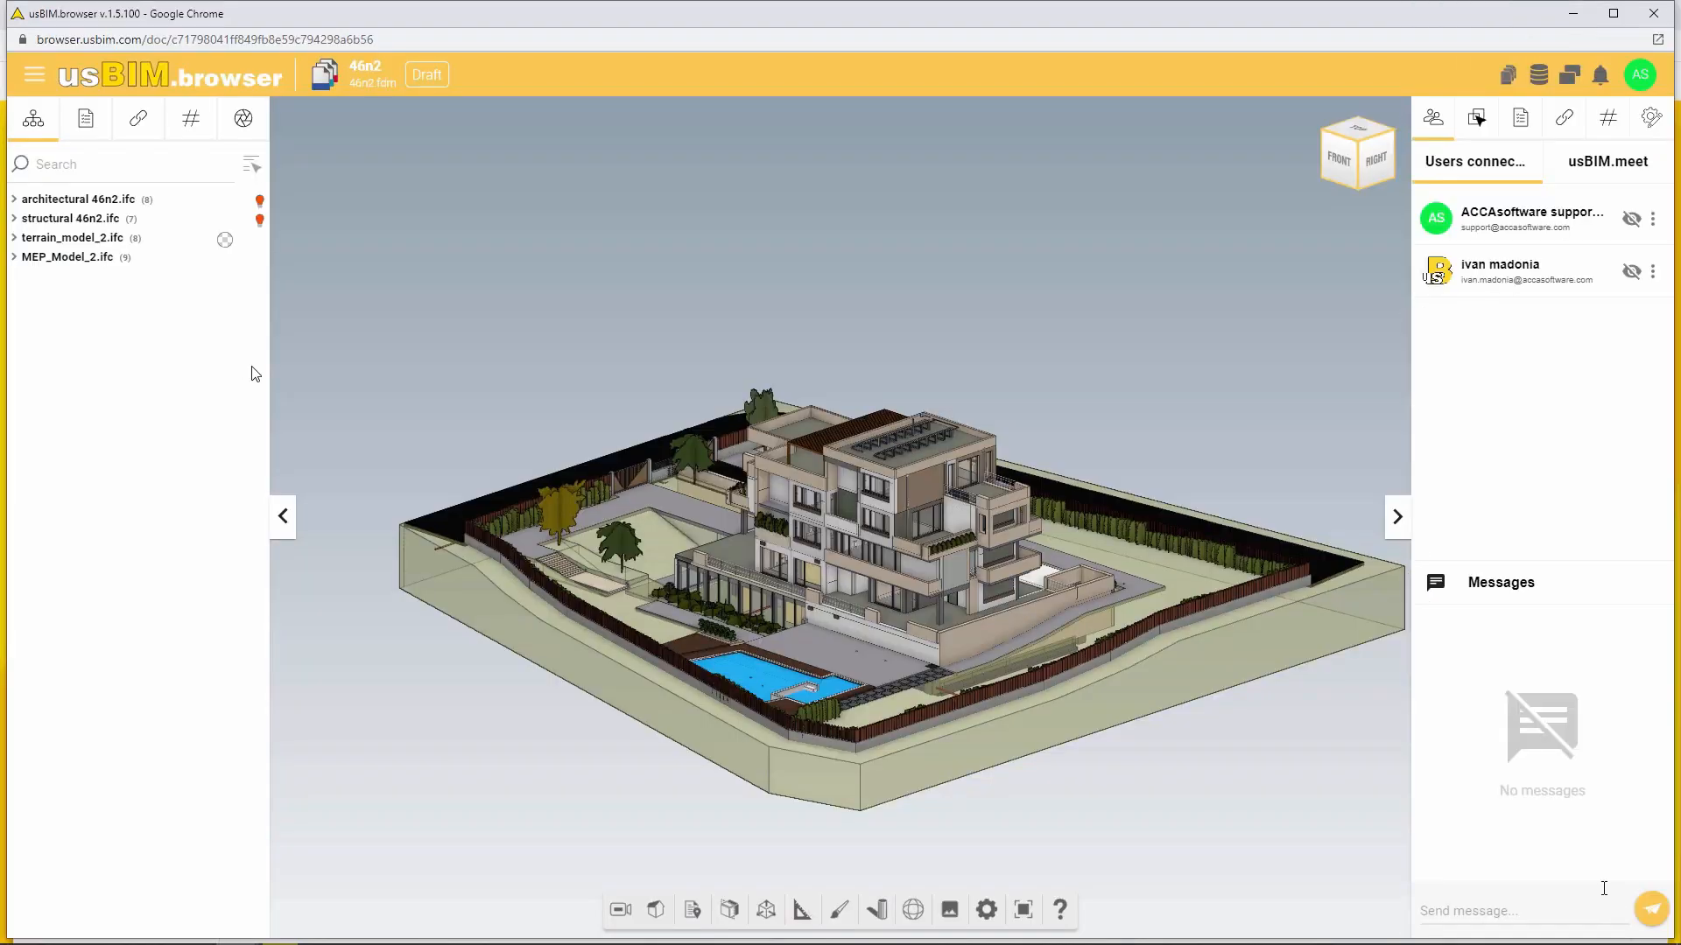
Open the 46n2 model's task list in usBIM.browser and display the view linked to the clash task.
click(34, 75)
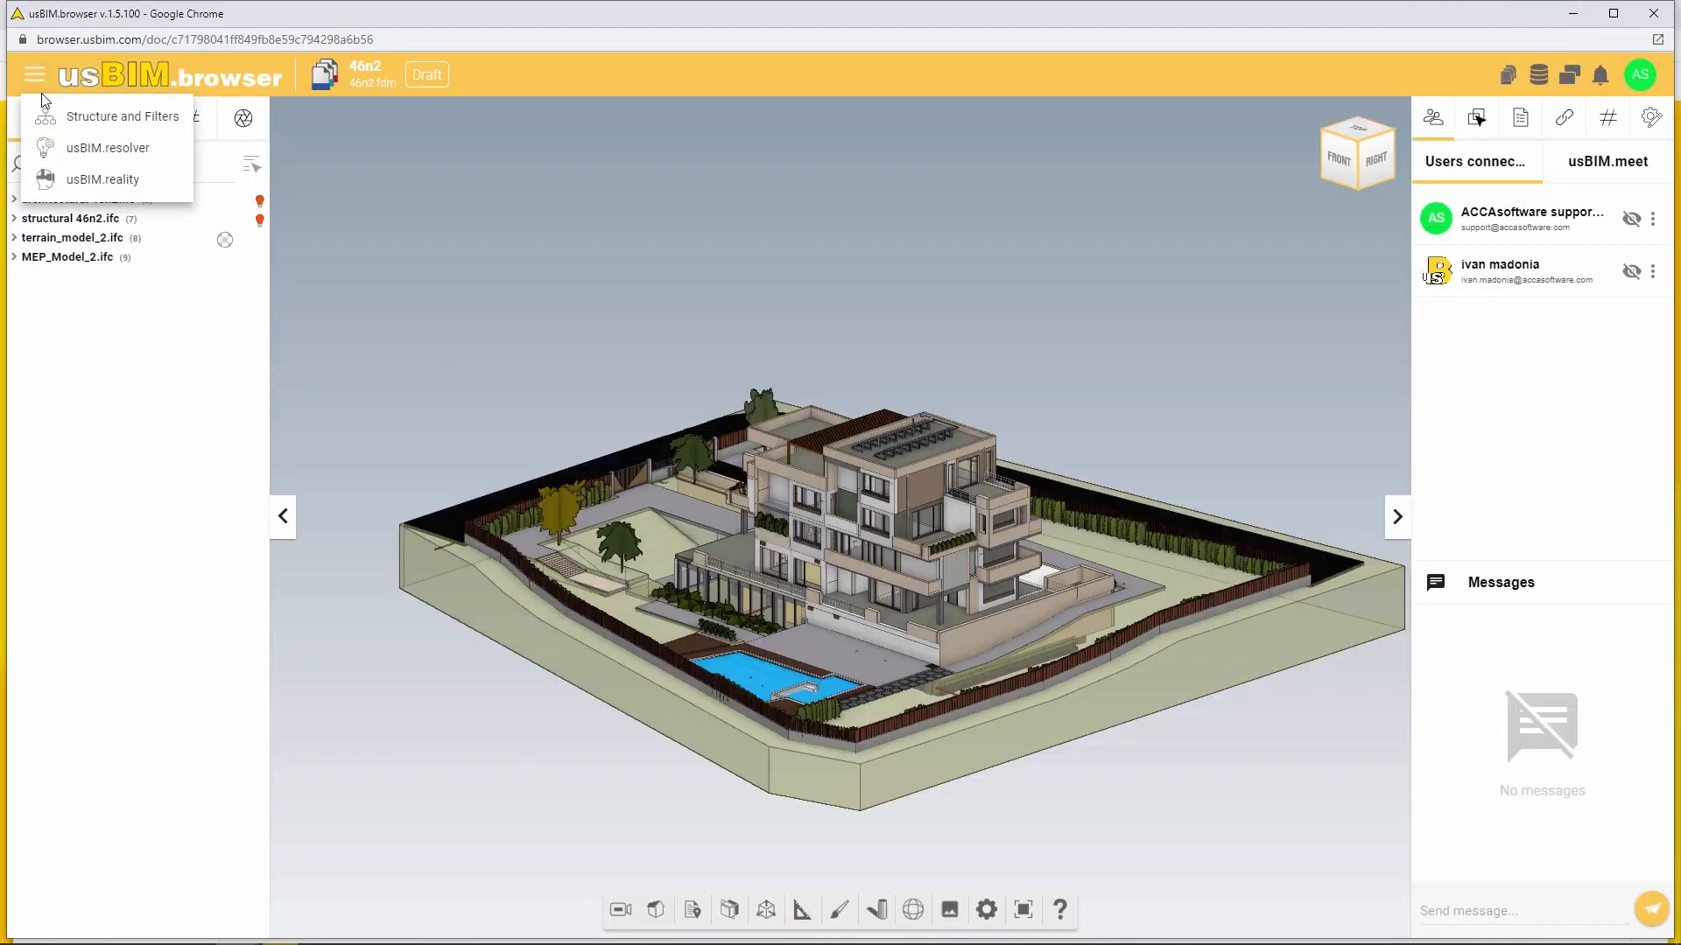
click(125, 162)
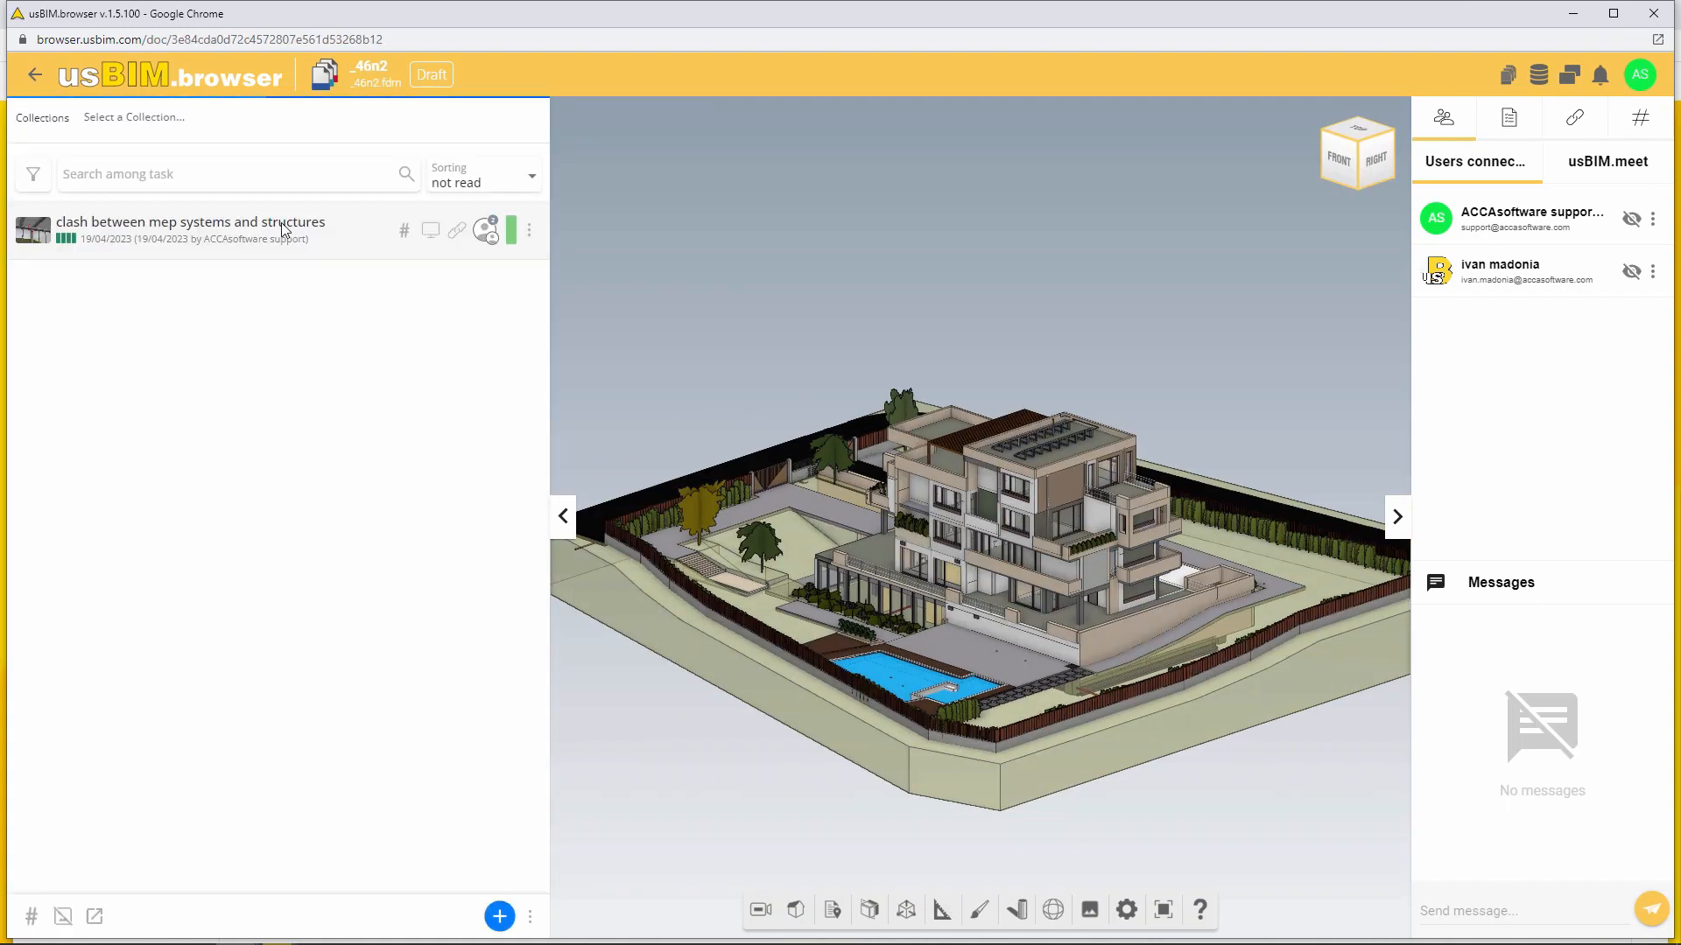
click(429, 230)
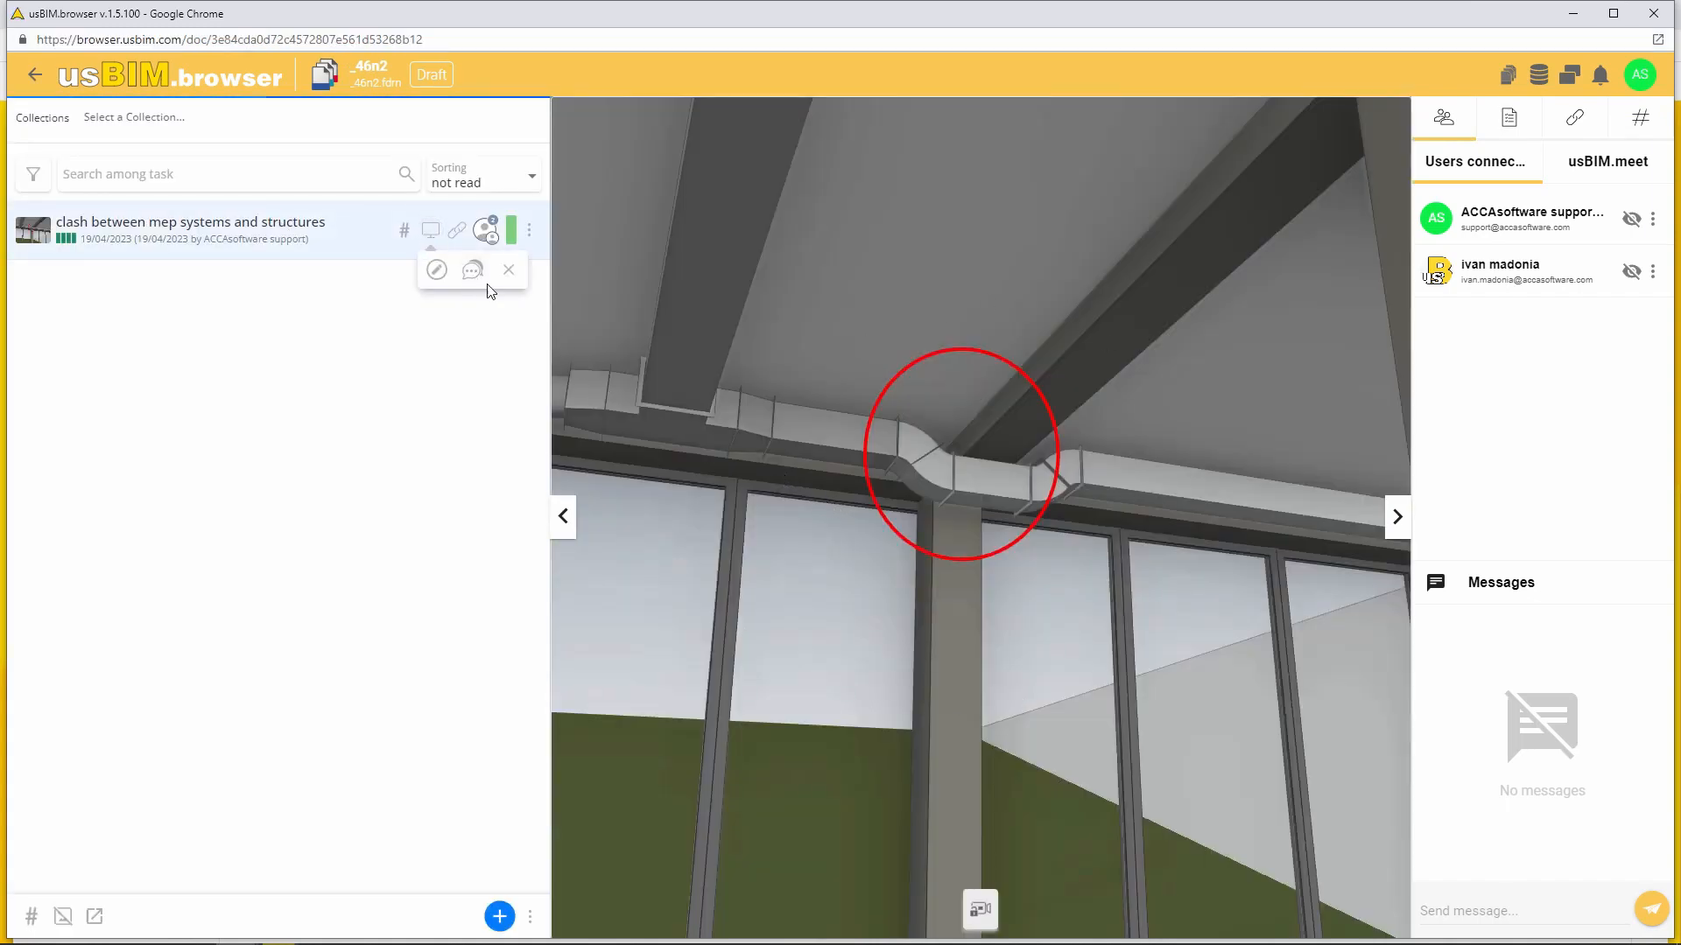
Reply "ok perfect, ty" in the clash task's chat and set the task's status to closed.
click(473, 269)
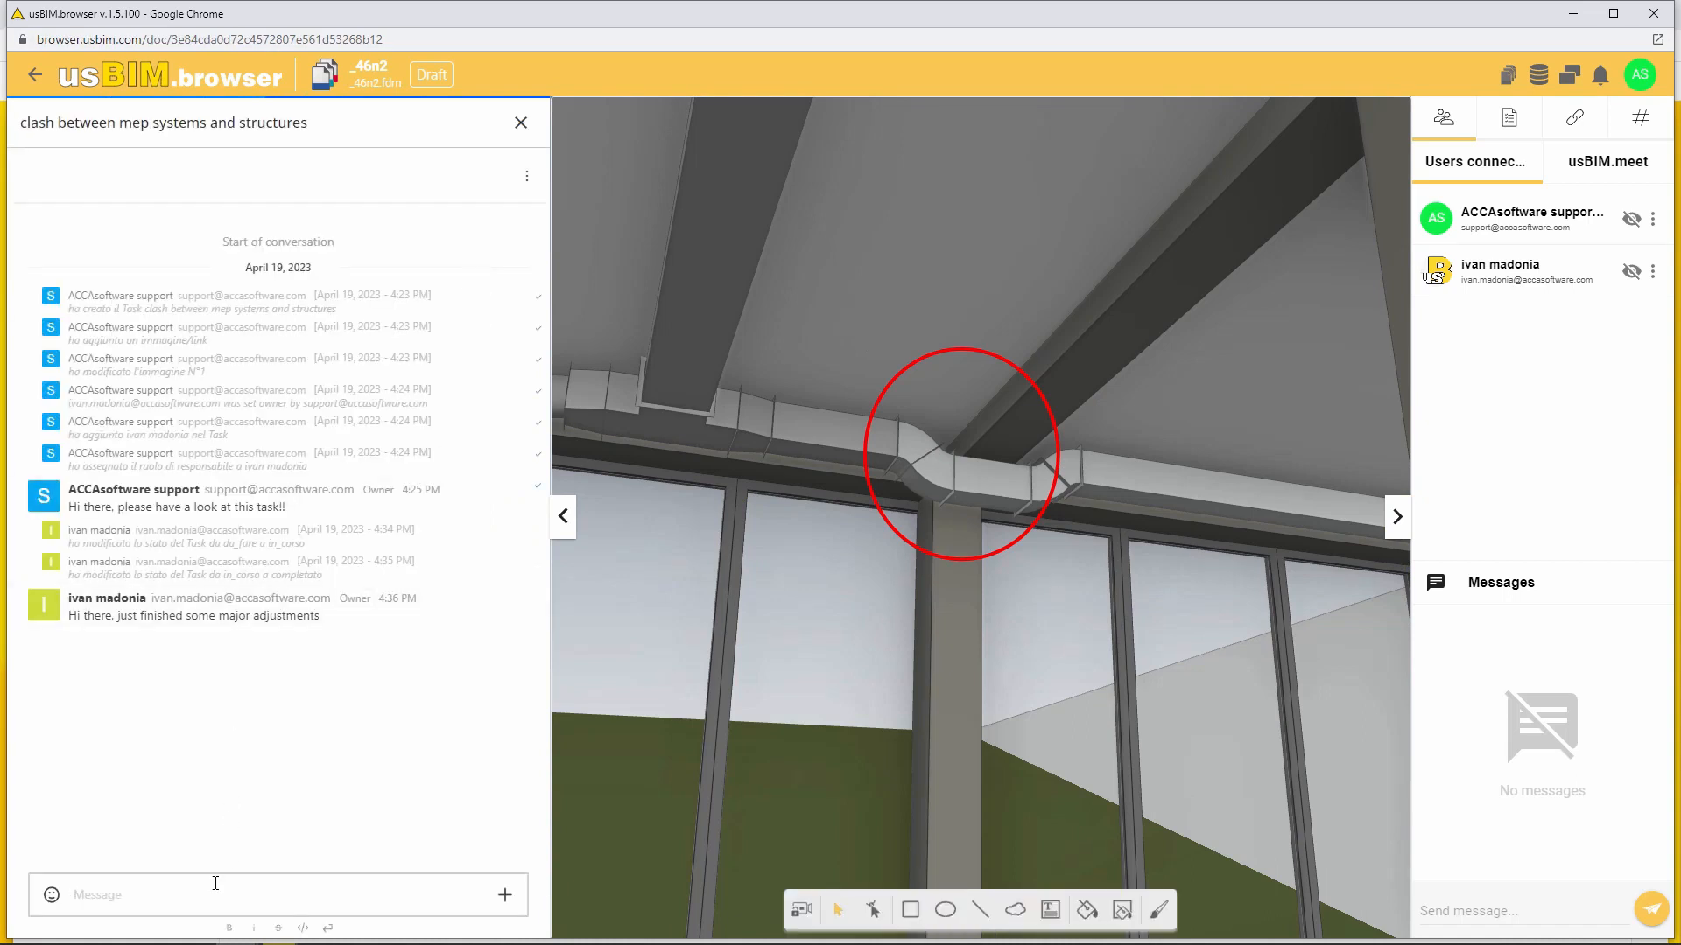
text(ok perfect, ty)
click(513, 902)
click(523, 123)
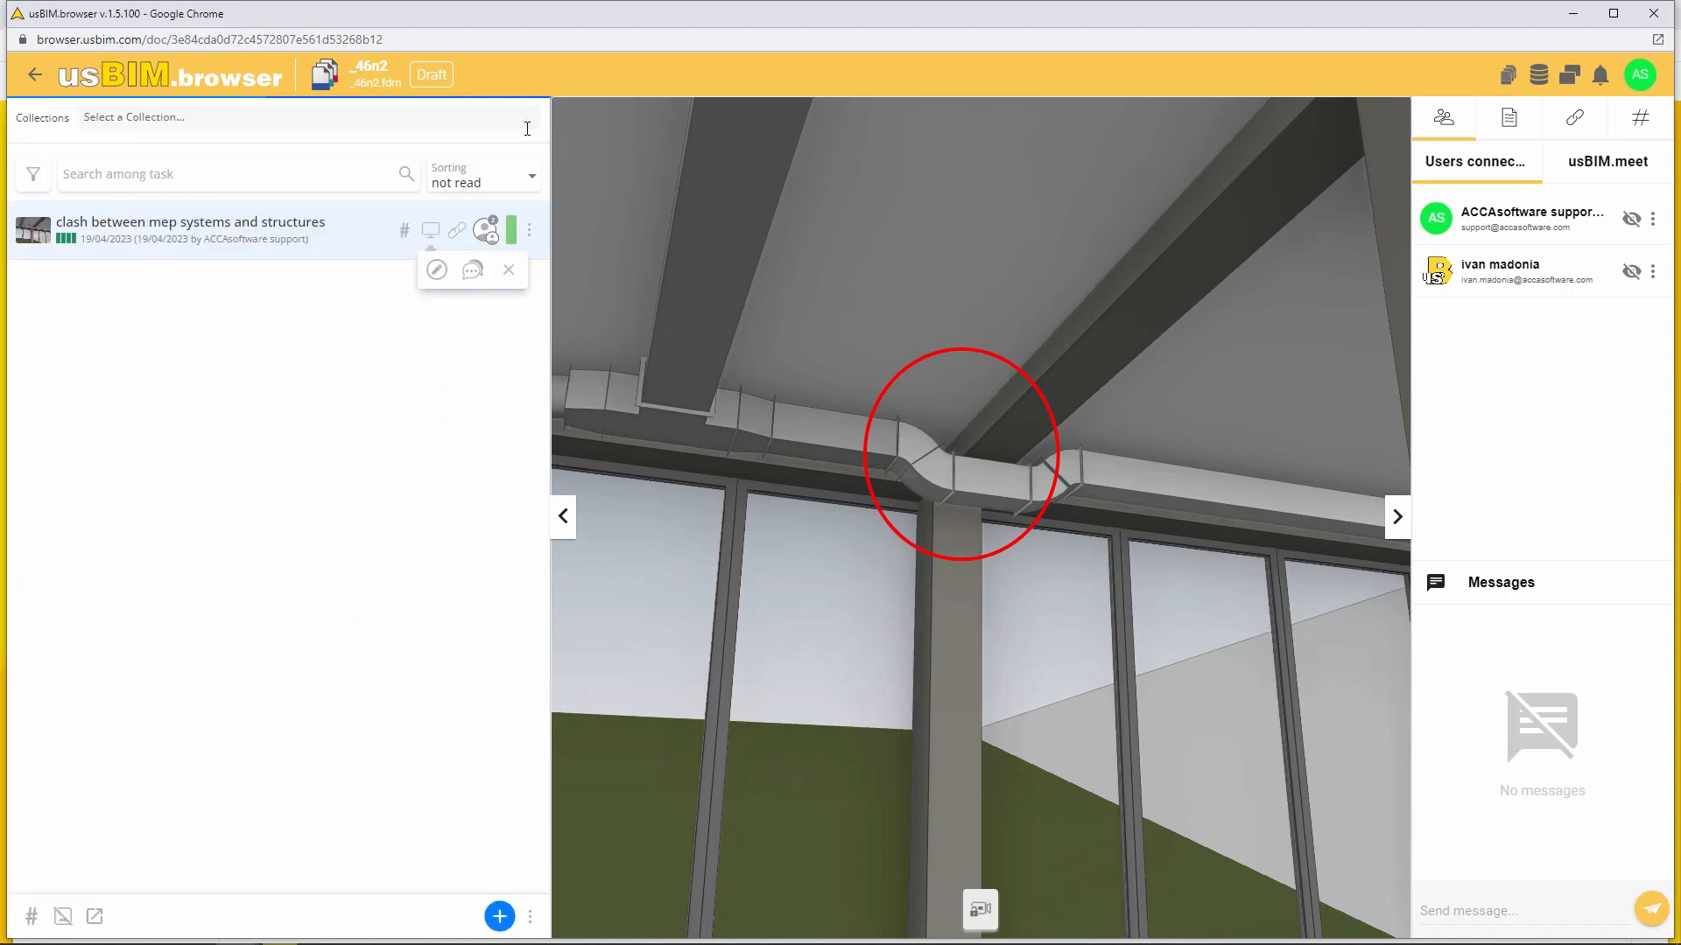
click(511, 229)
click(462, 422)
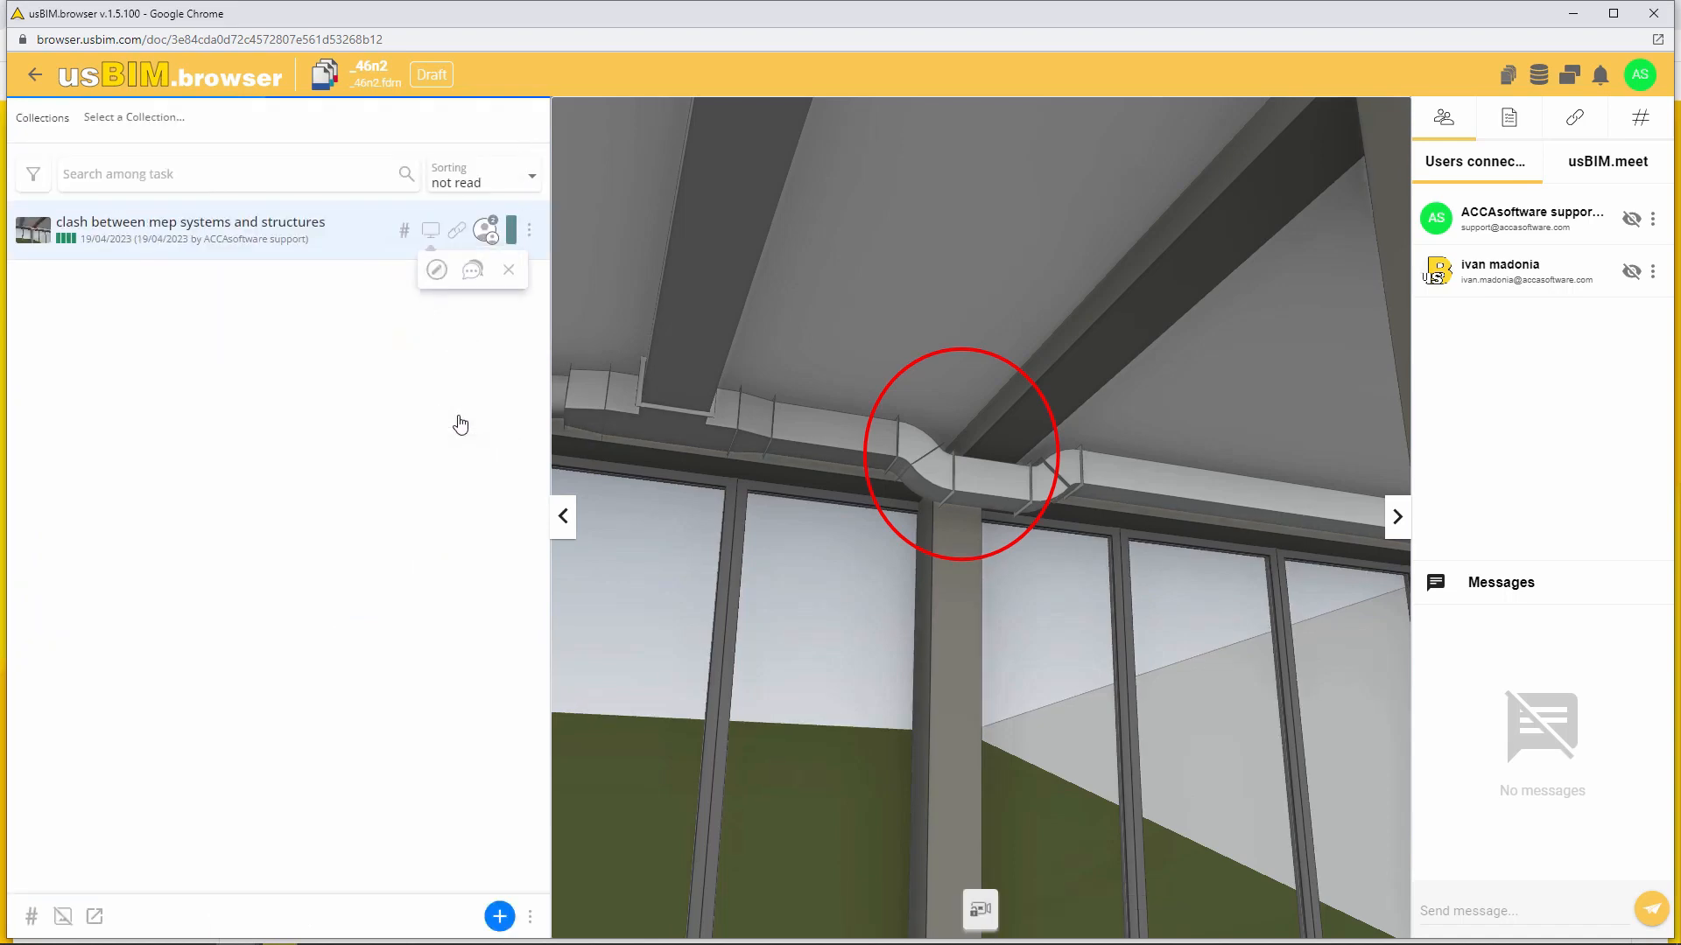